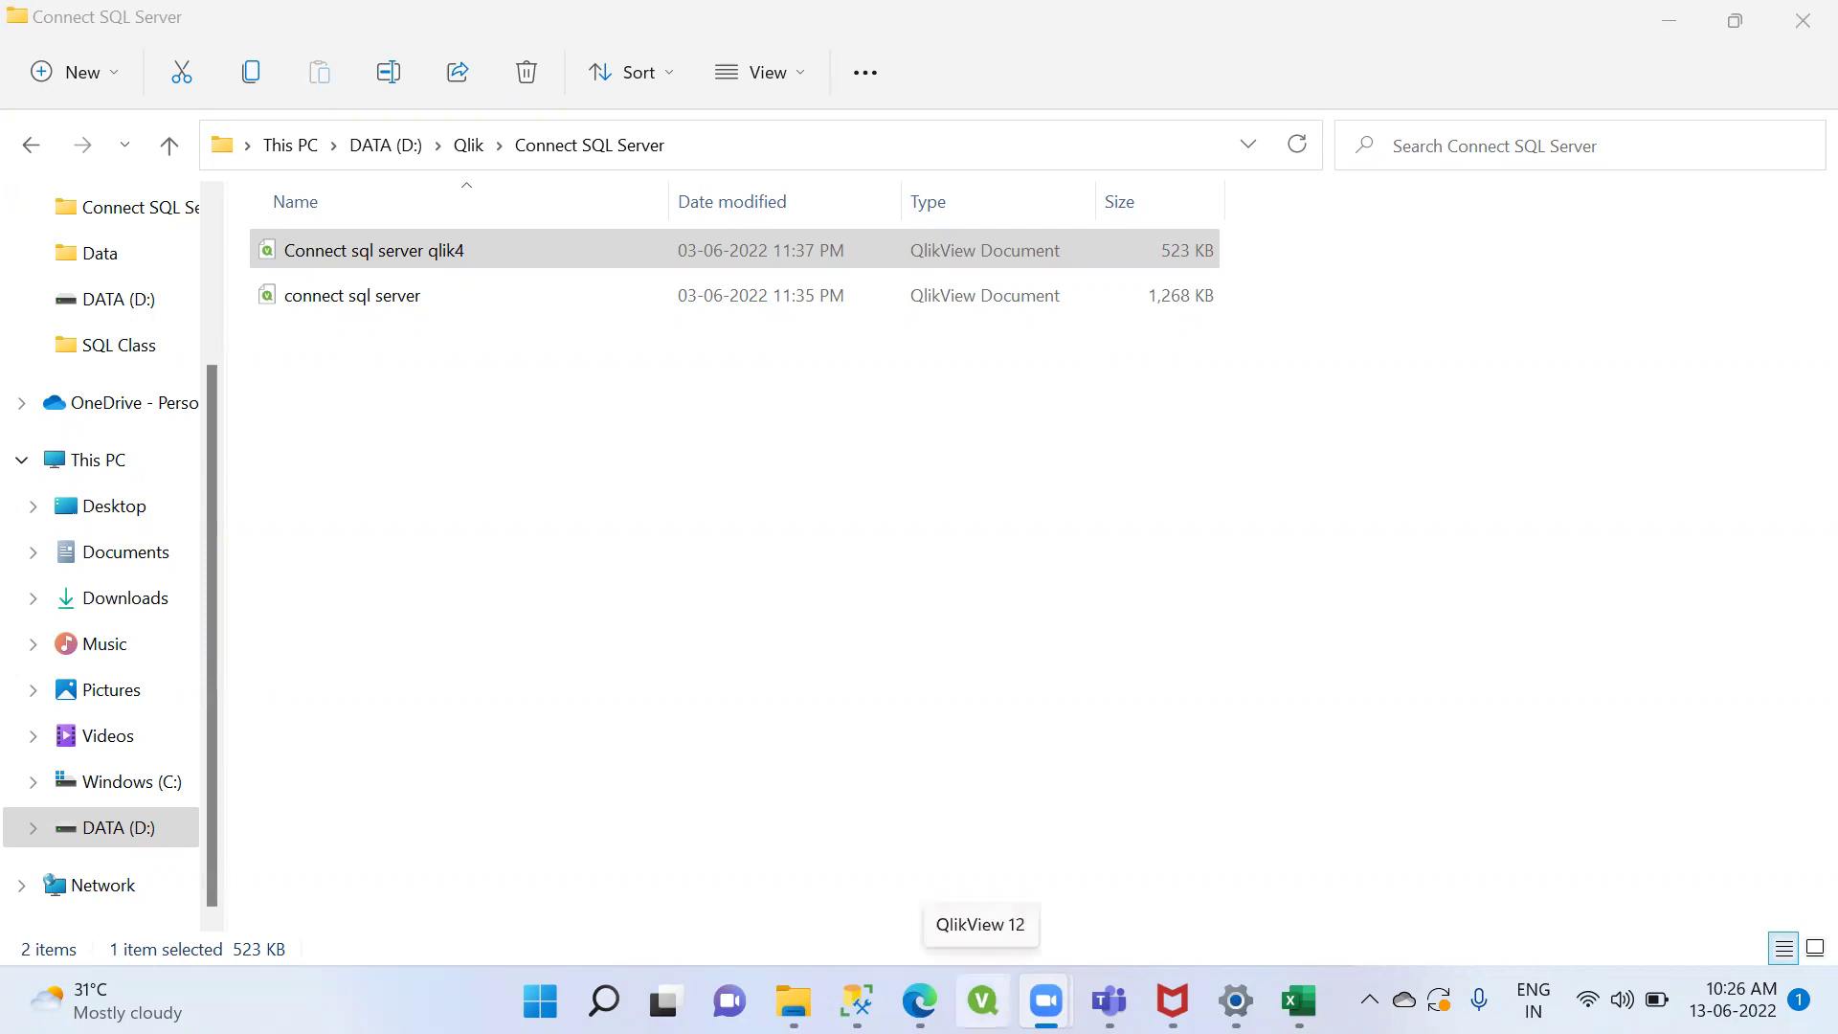
Close the extra QlikView window and start a maximized new blank document without the Getting Started Wizard
left_click(983, 1000)
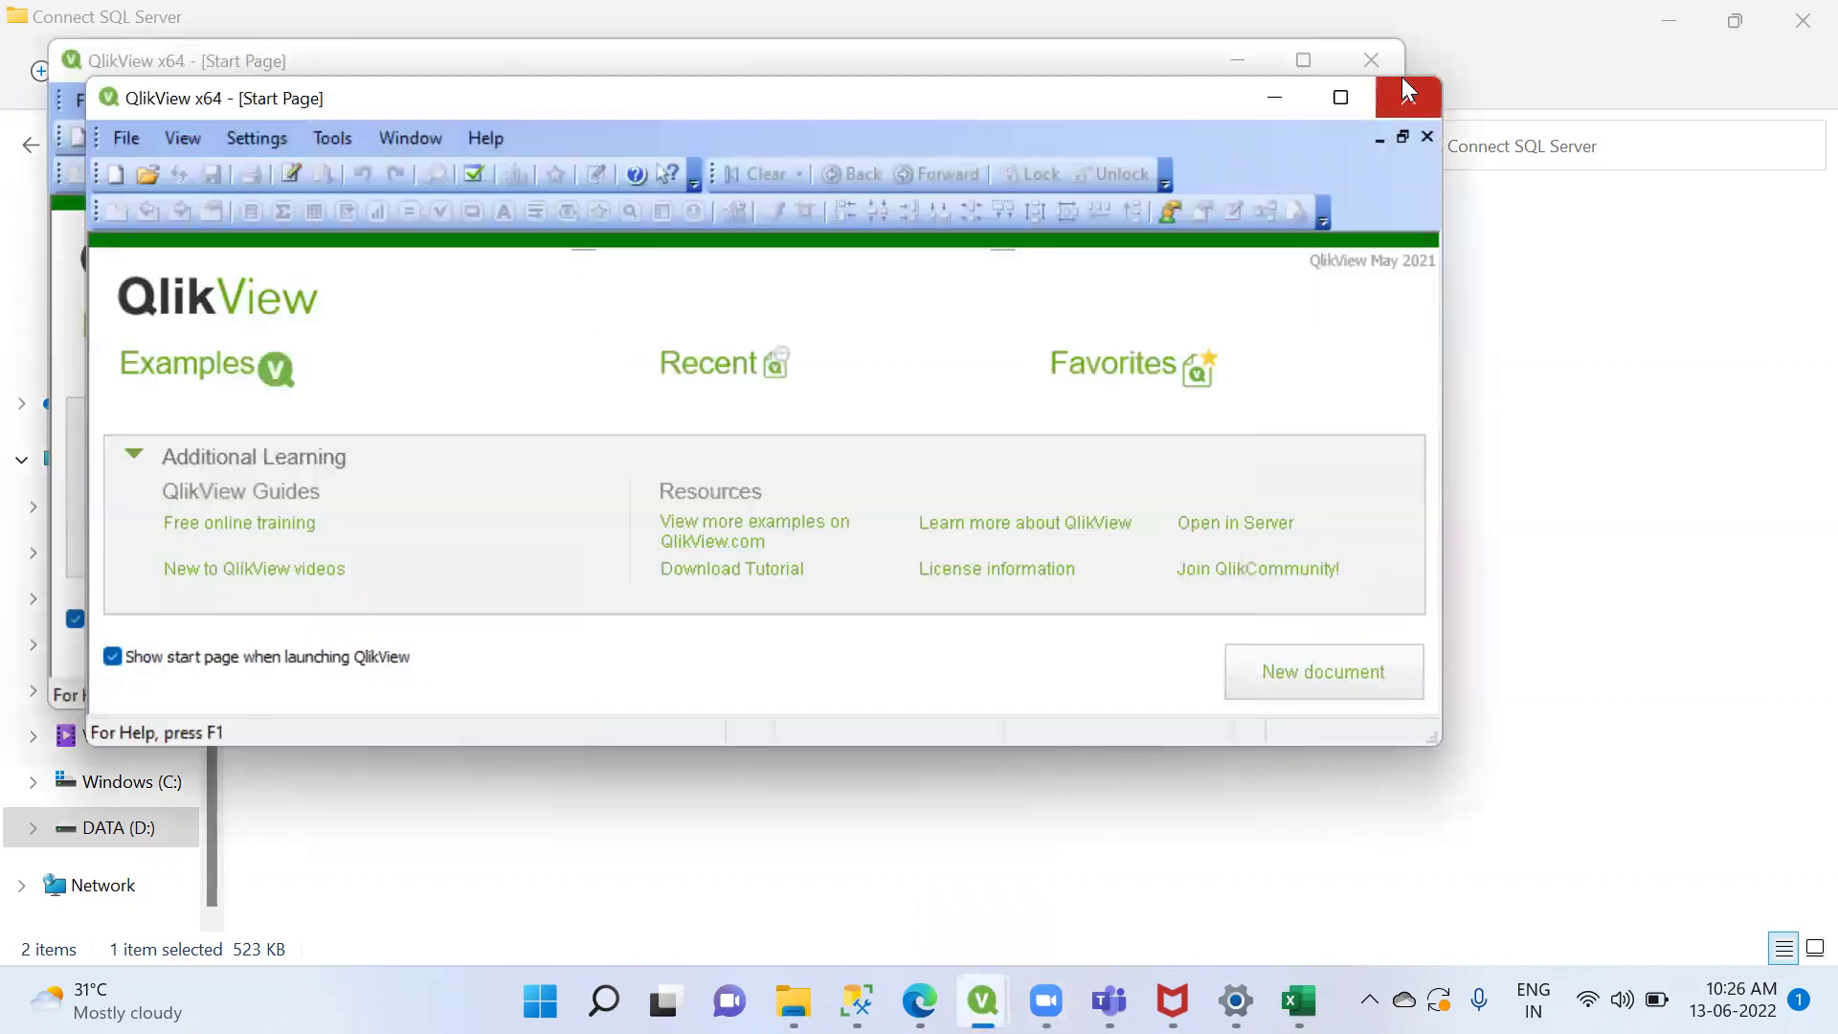
left_click(1405, 98)
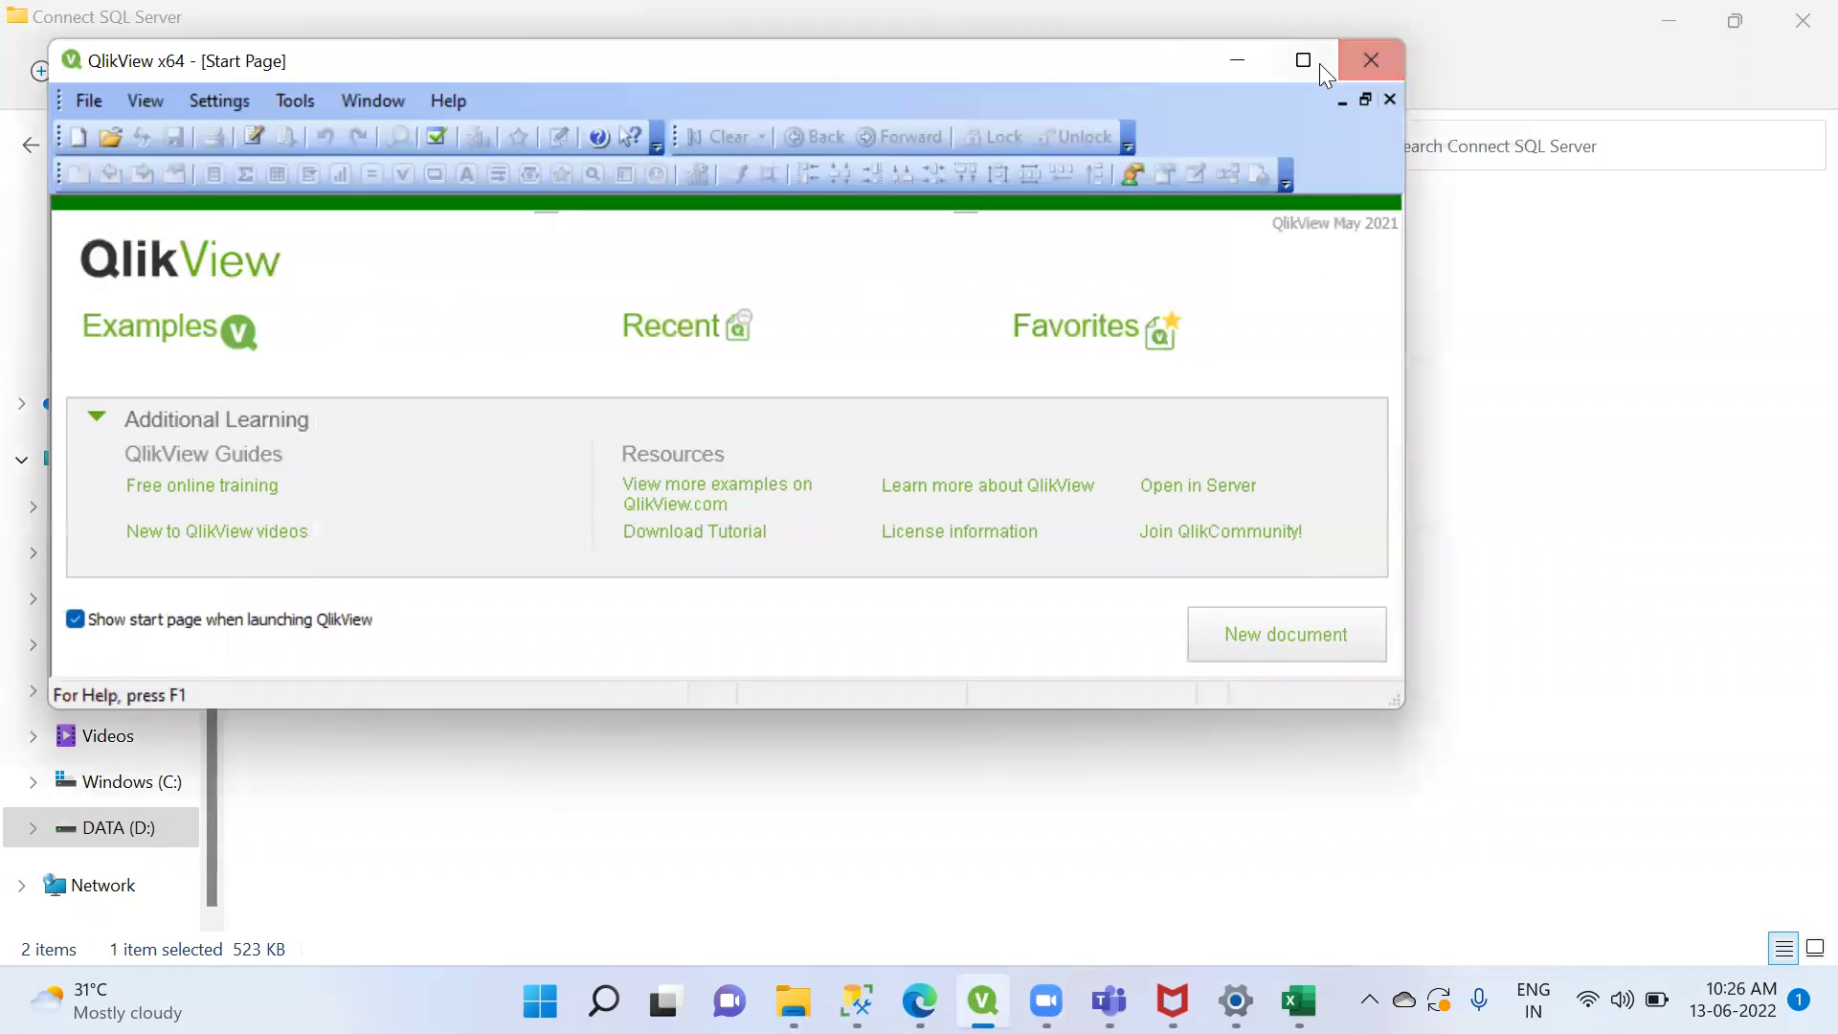
mouse_move(1304, 65)
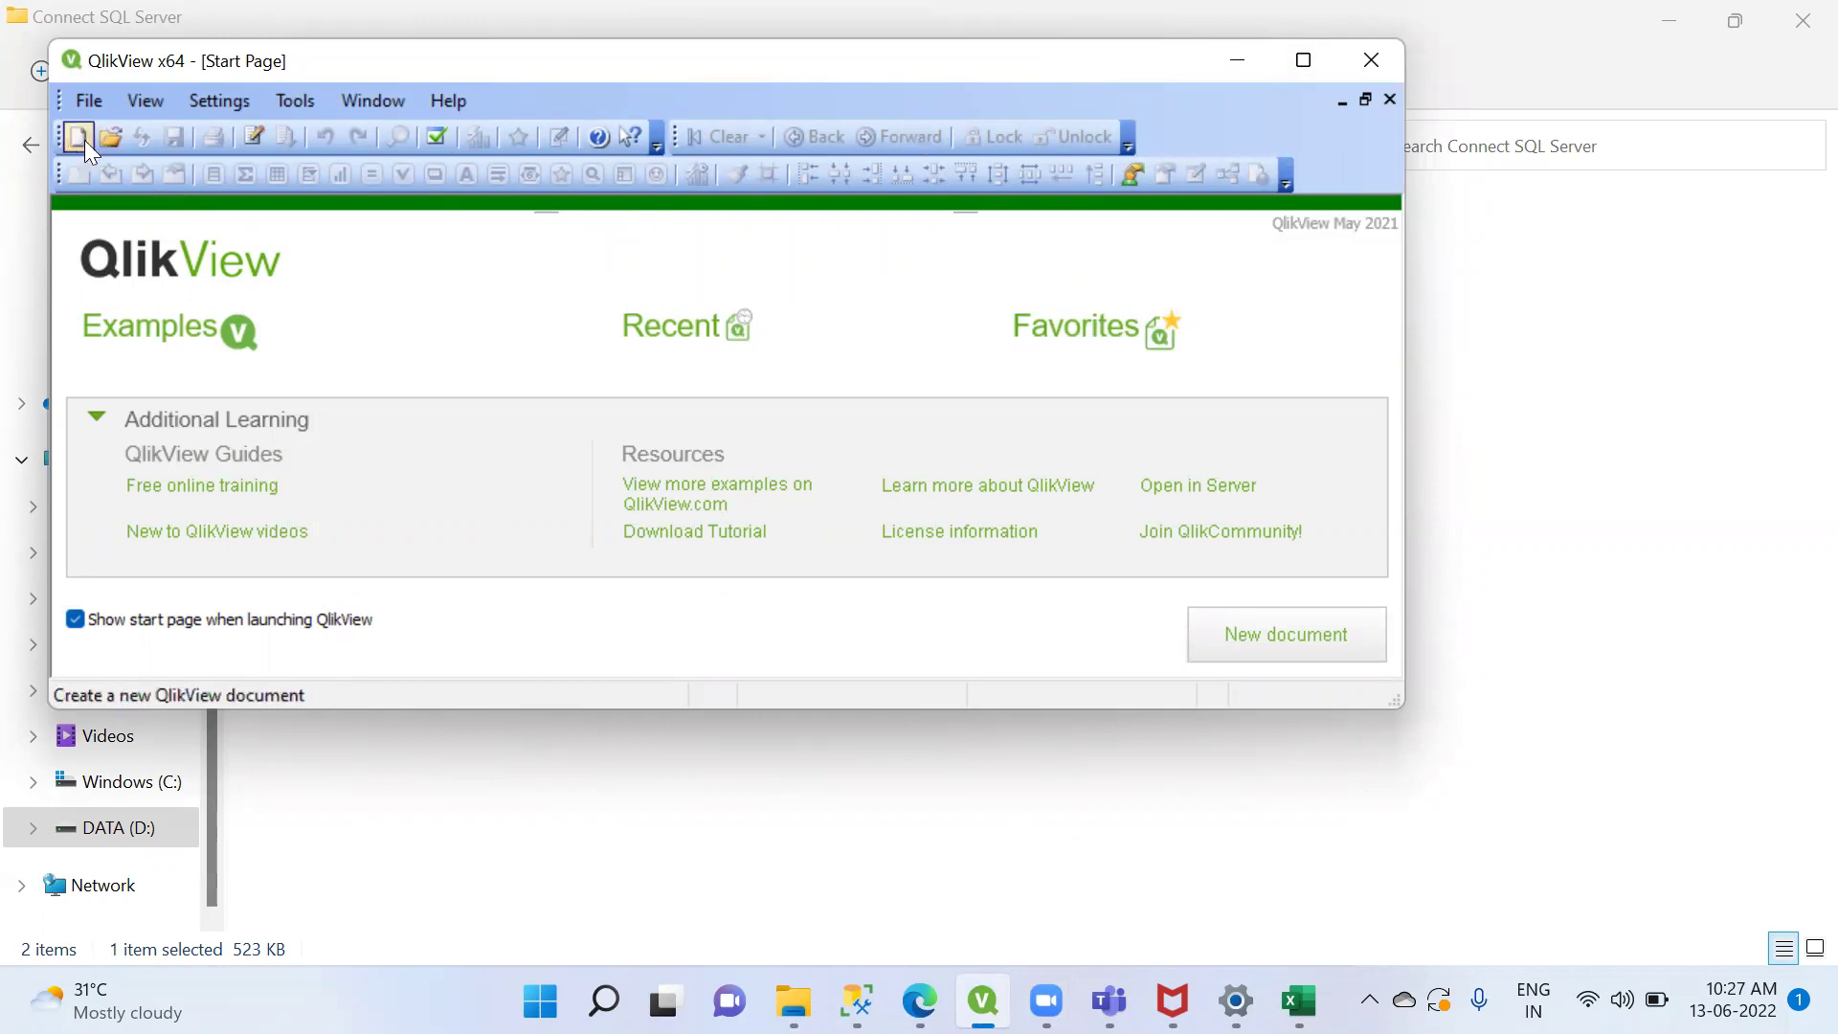
left_click(94, 101)
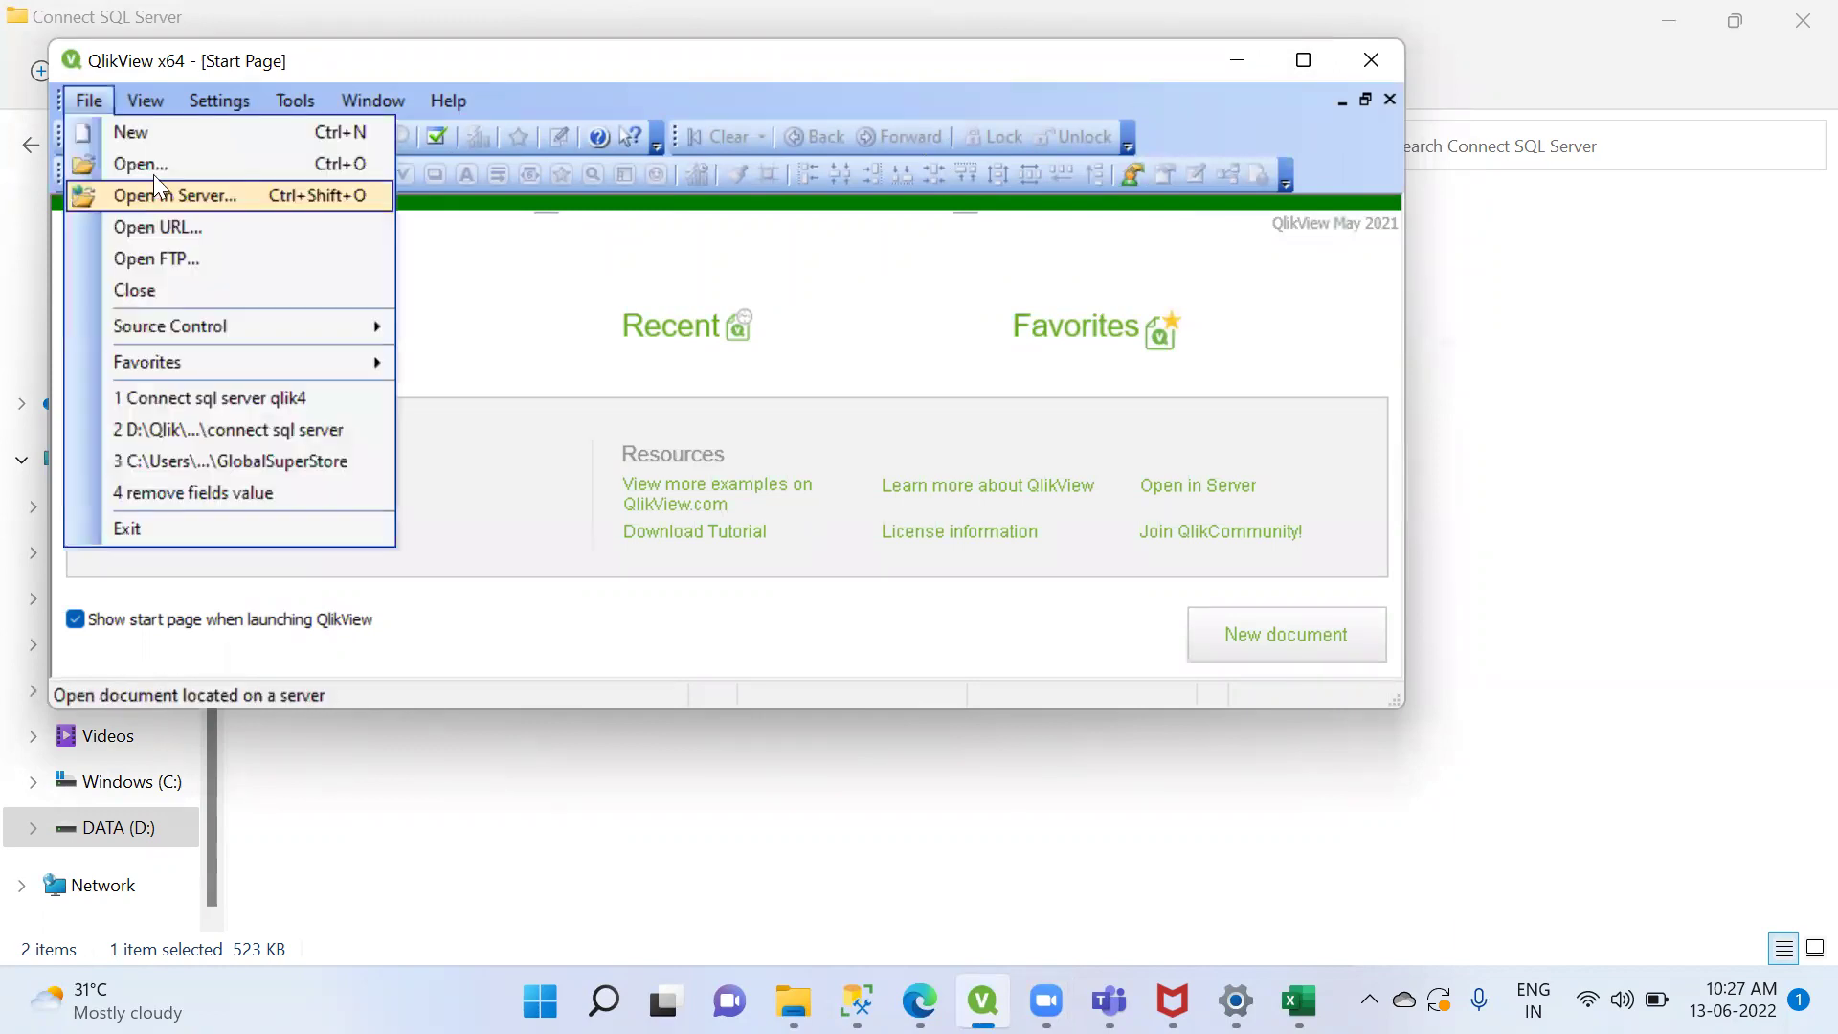
left_click(158, 140)
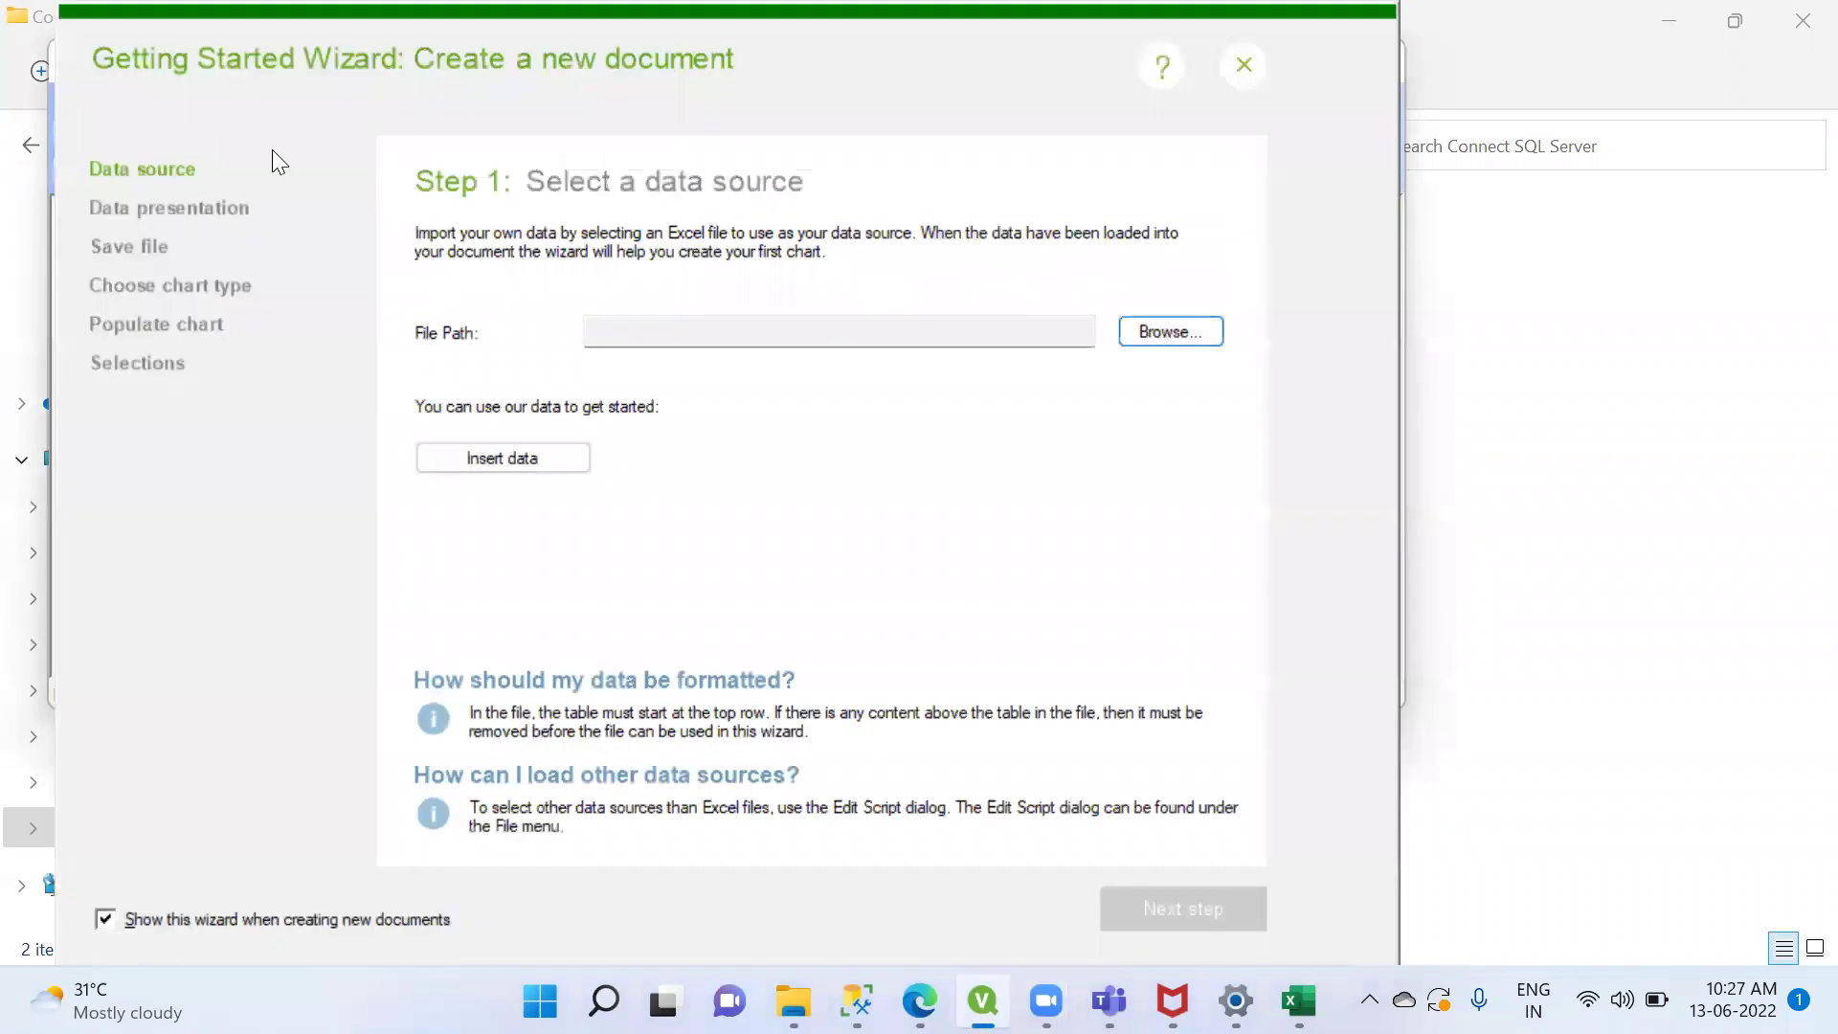
left_click(1245, 65)
left_click(1305, 63)
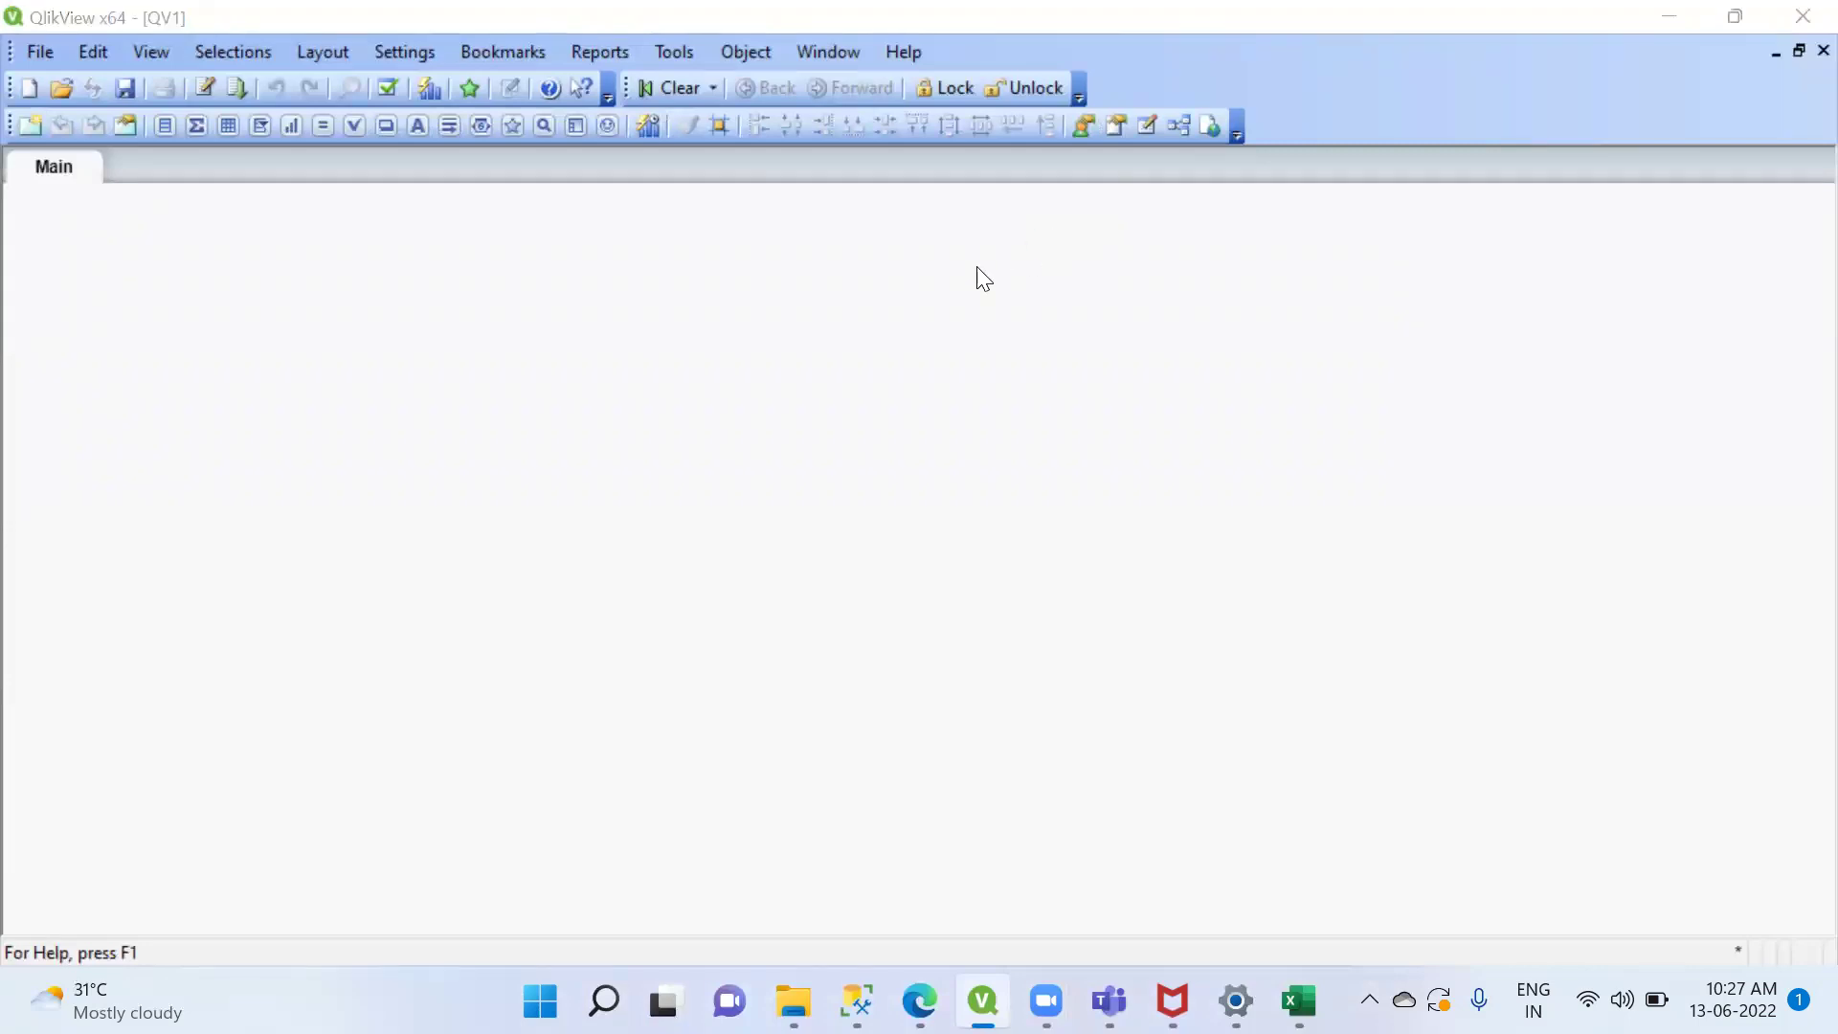
Save the blank document as Connect sql.qvw in D:\Qlik\Connect SQL Server
key("ctrl+s")
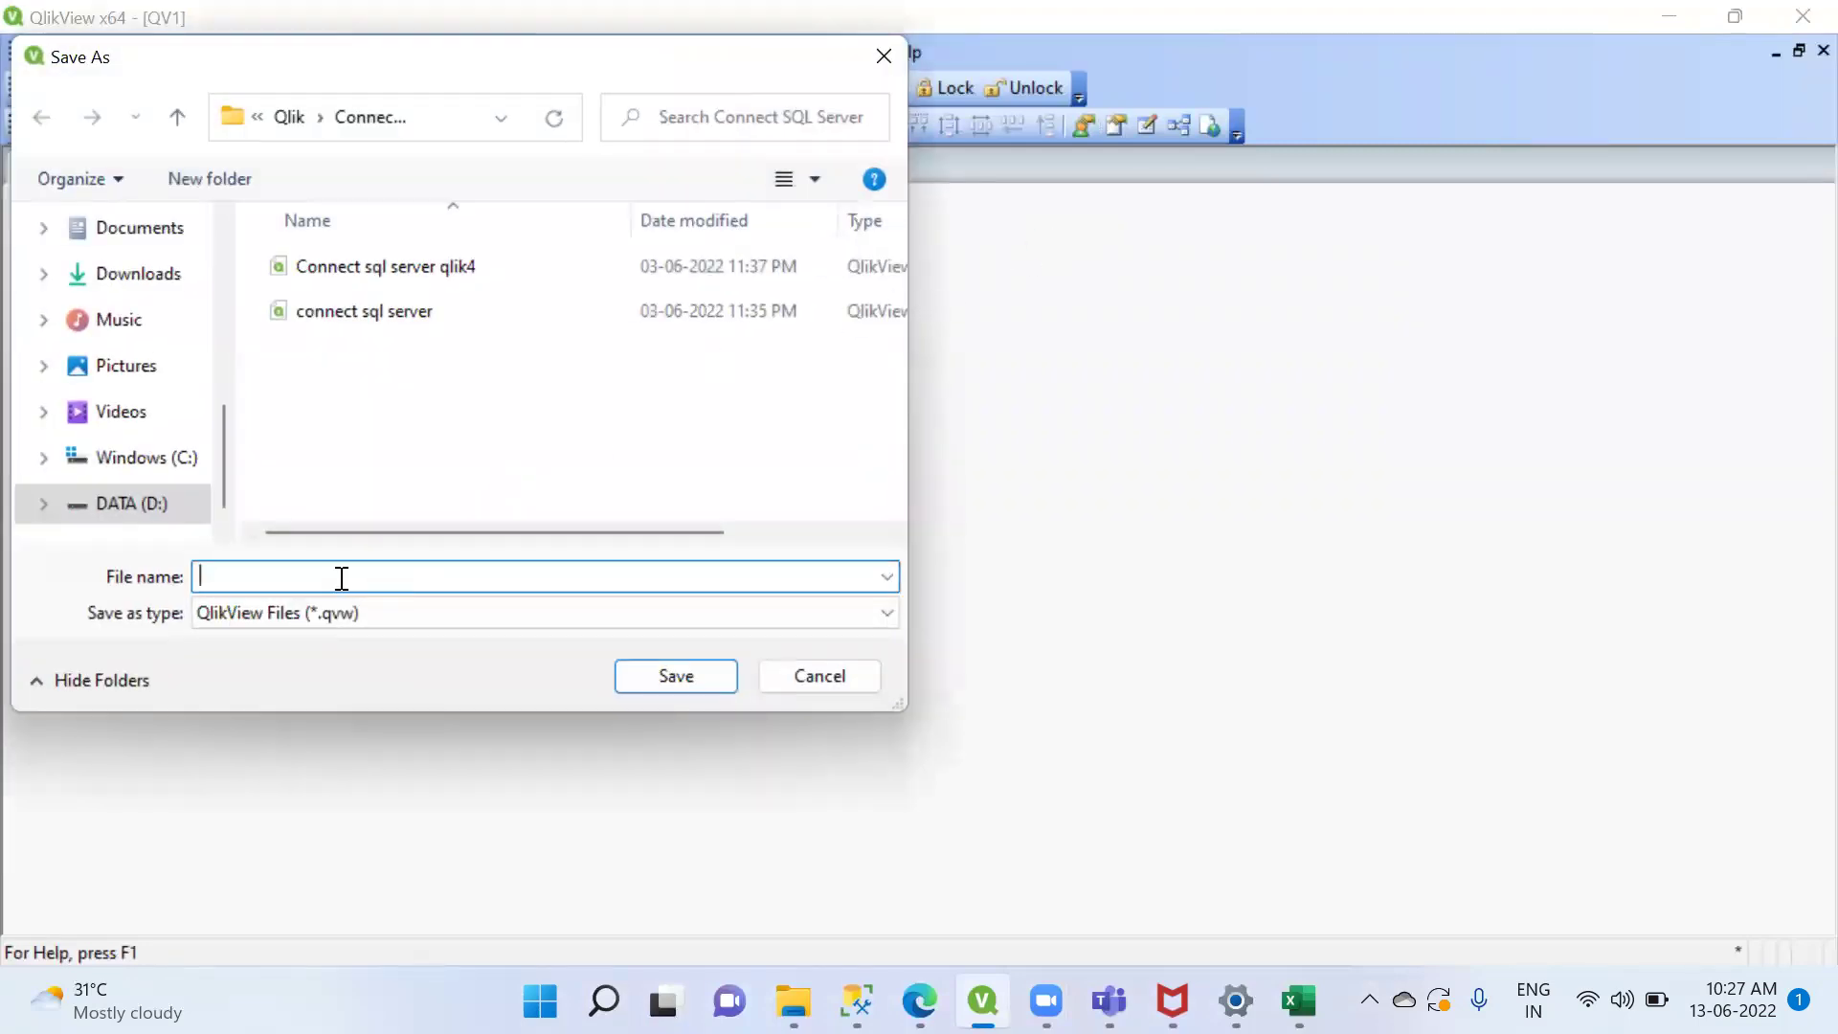
type("Co")
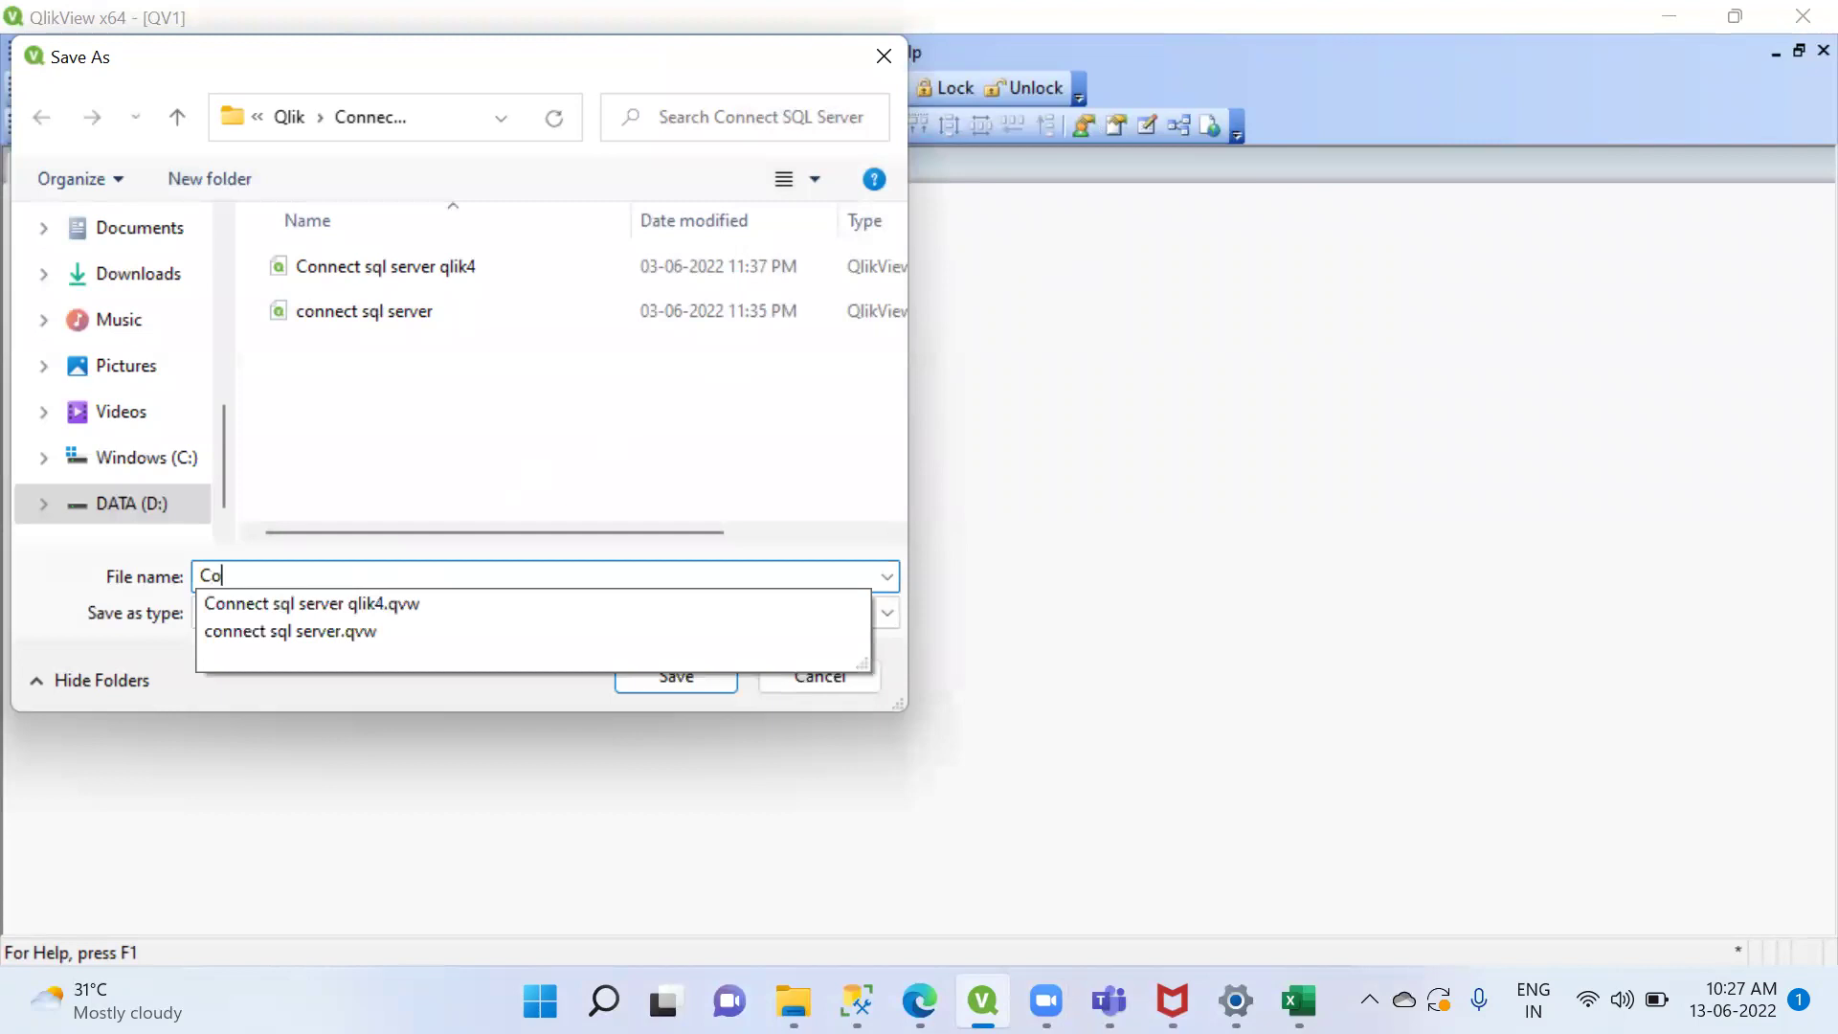
type("nnect sql")
key("Return")
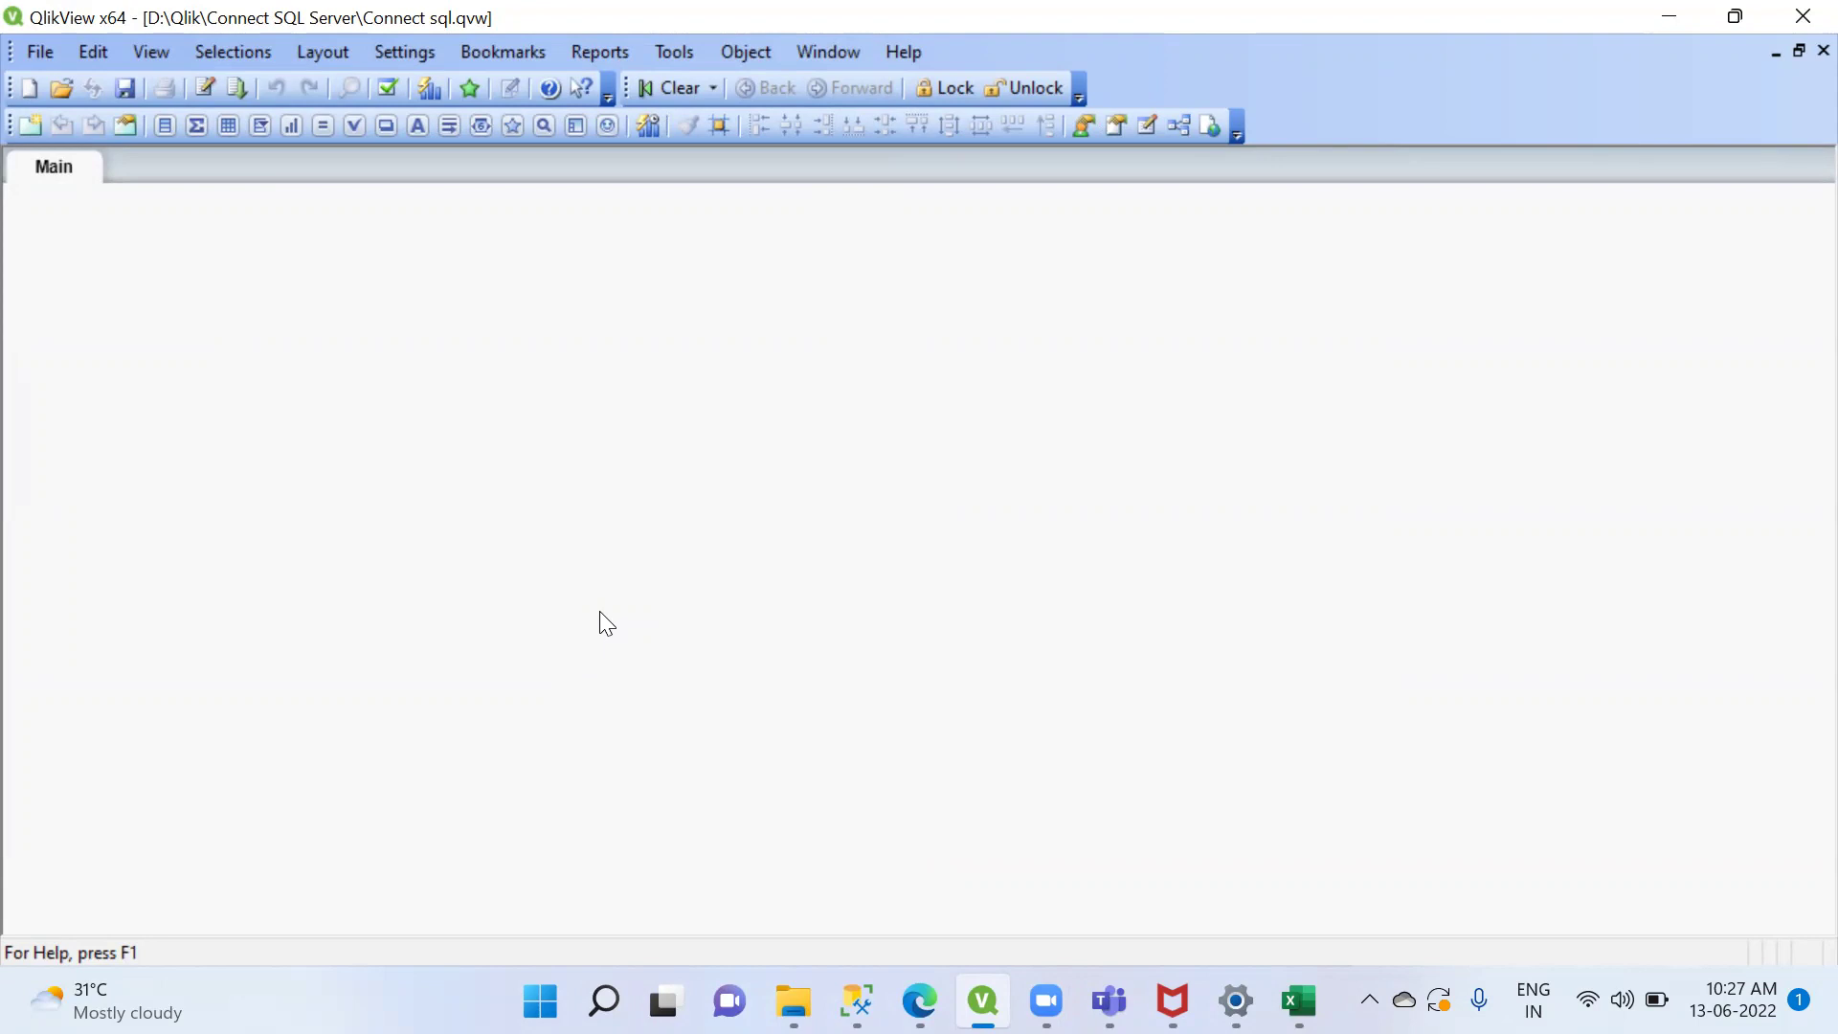
In the script editor, add a second script tab with the default name Main 2
left_click(206, 88)
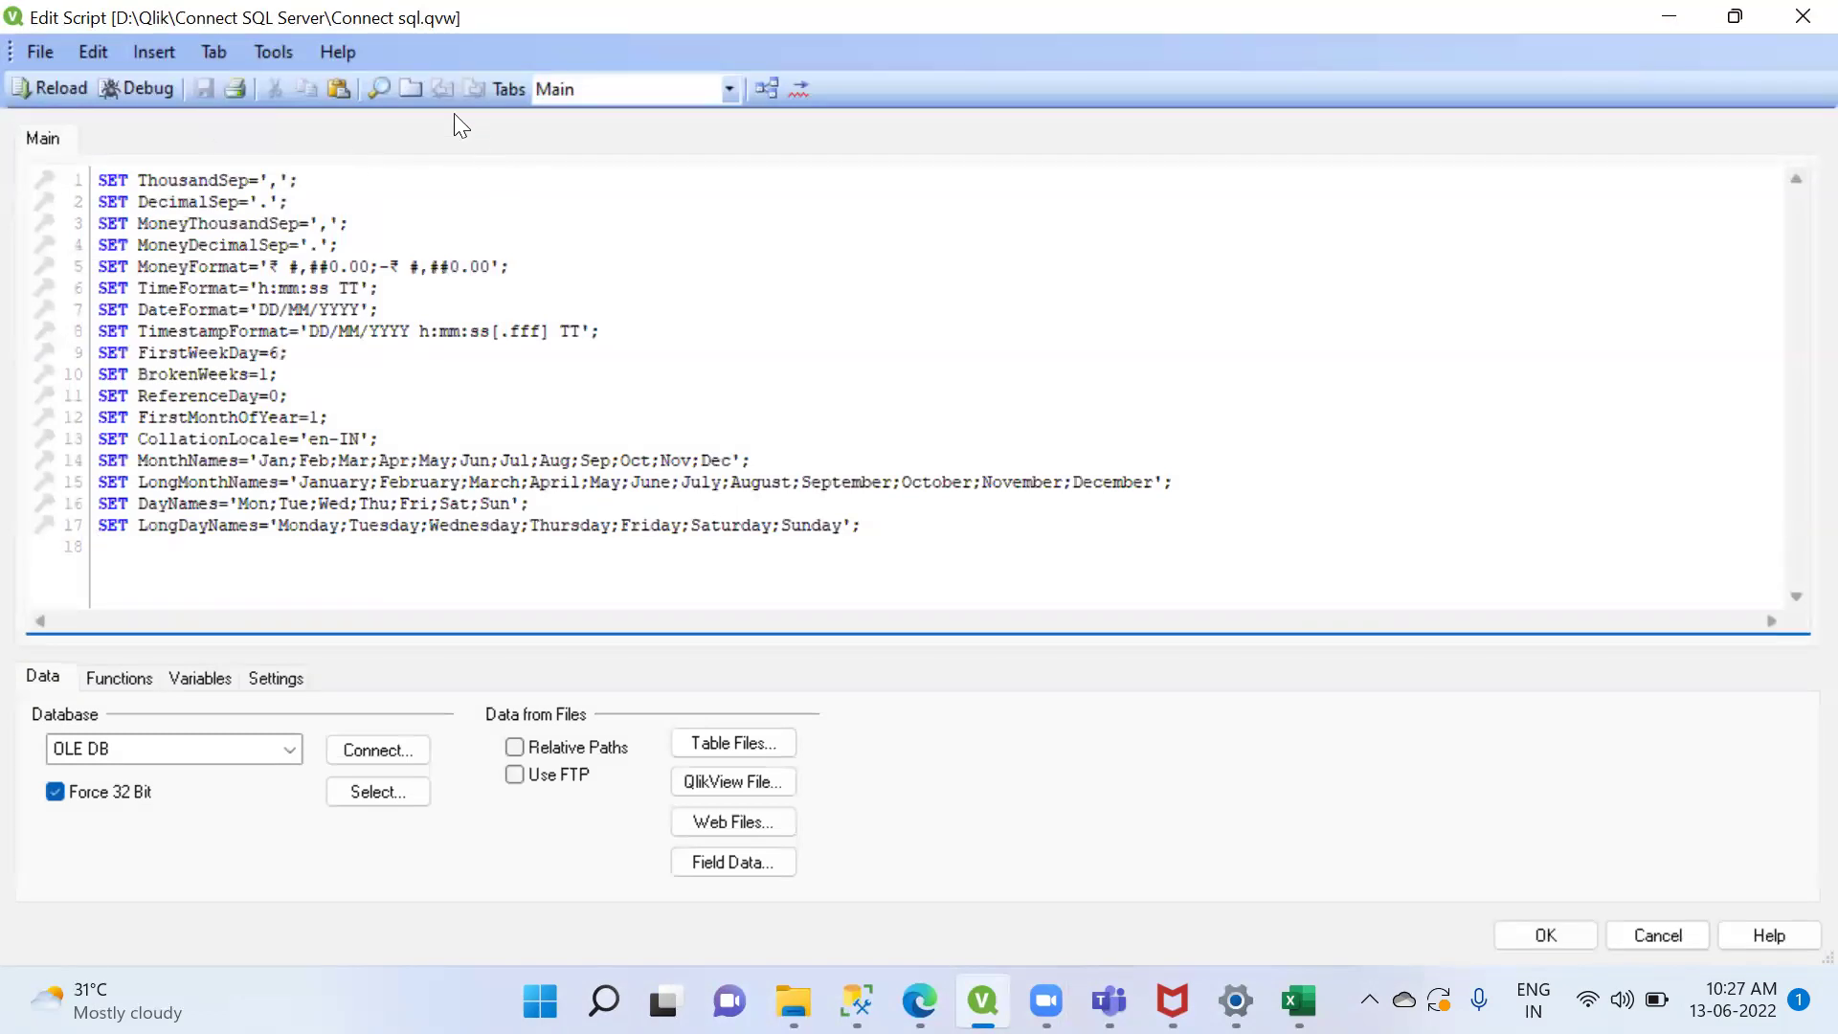
left_click(411, 91)
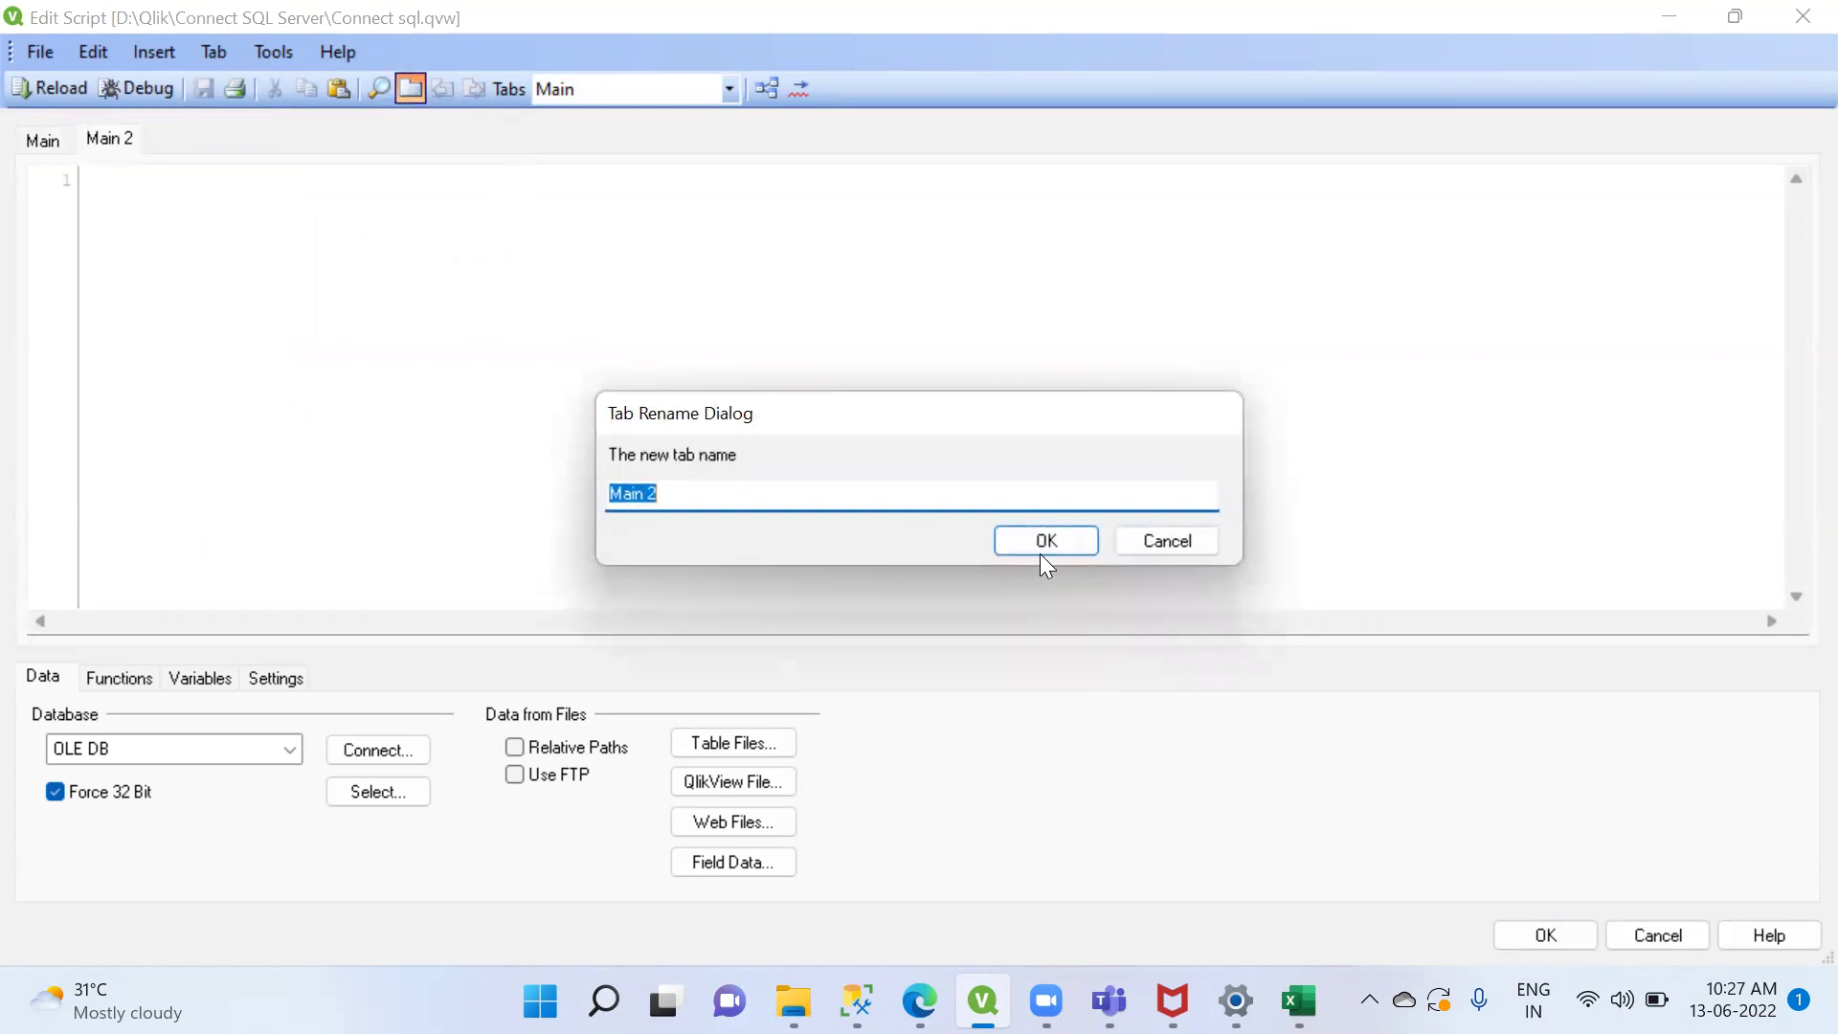
left_click(1045, 542)
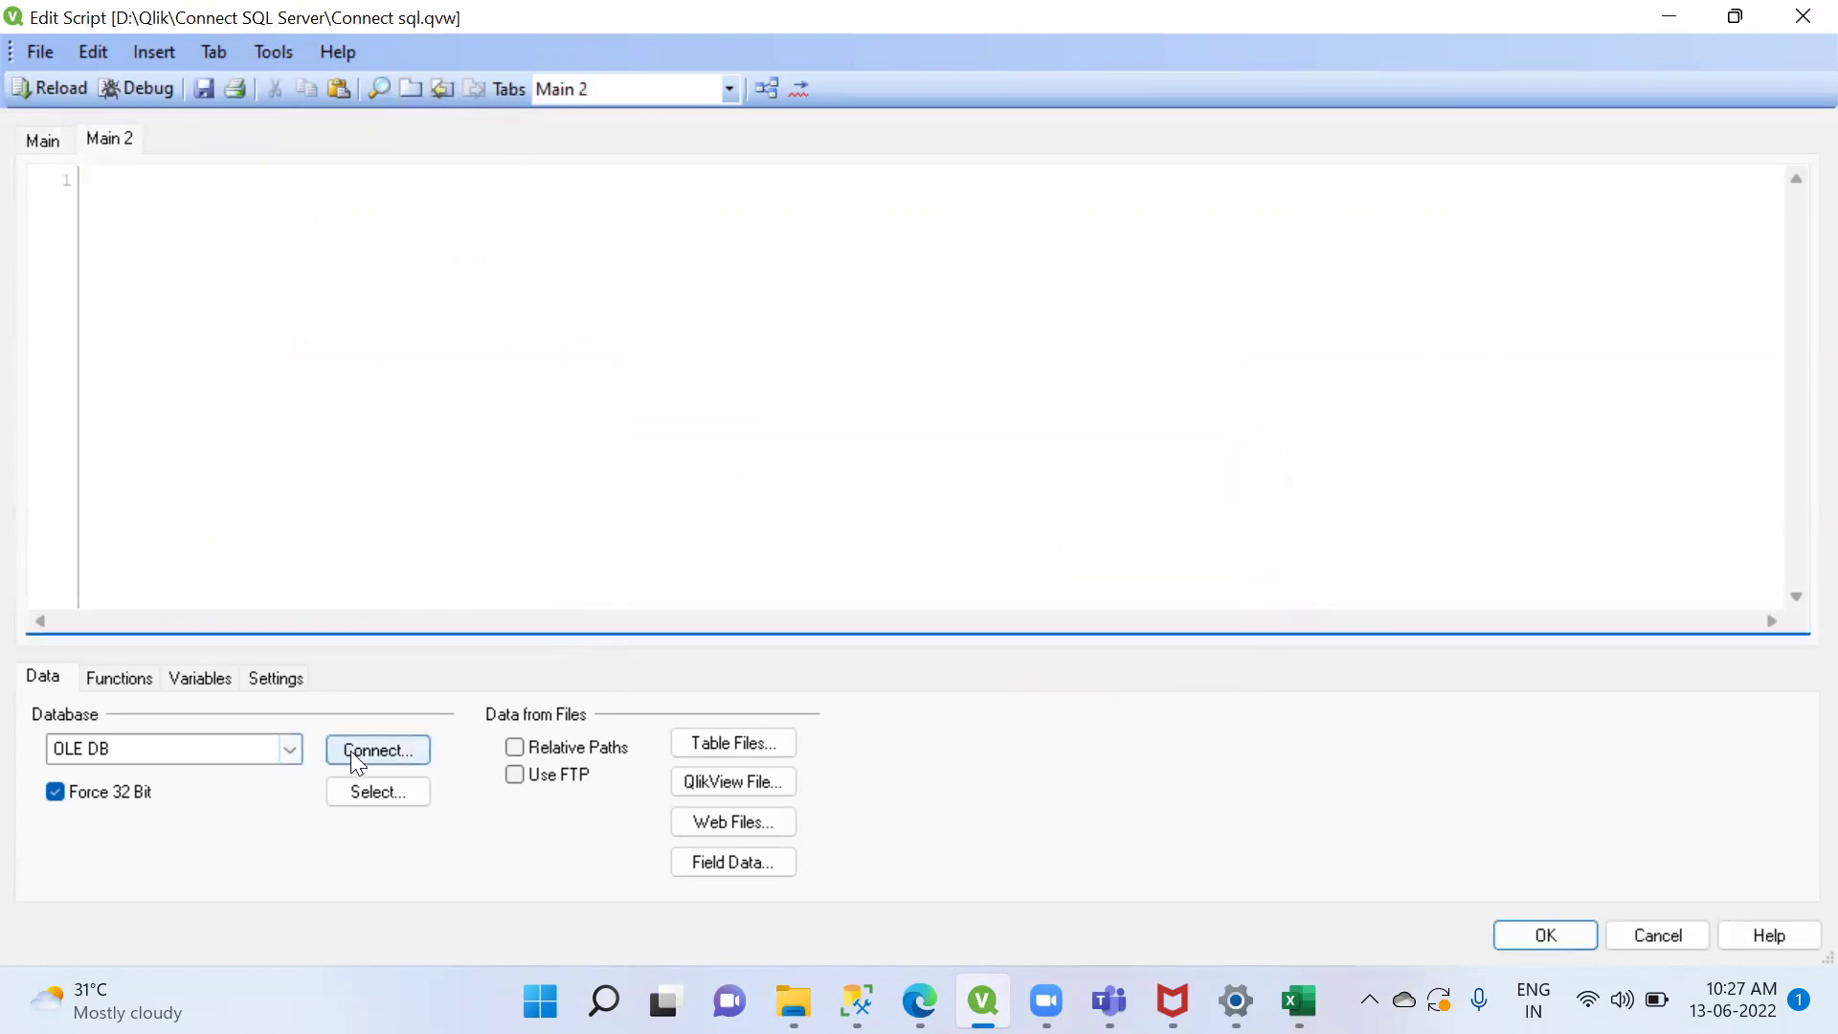
left_click(290, 750)
left_click(292, 755)
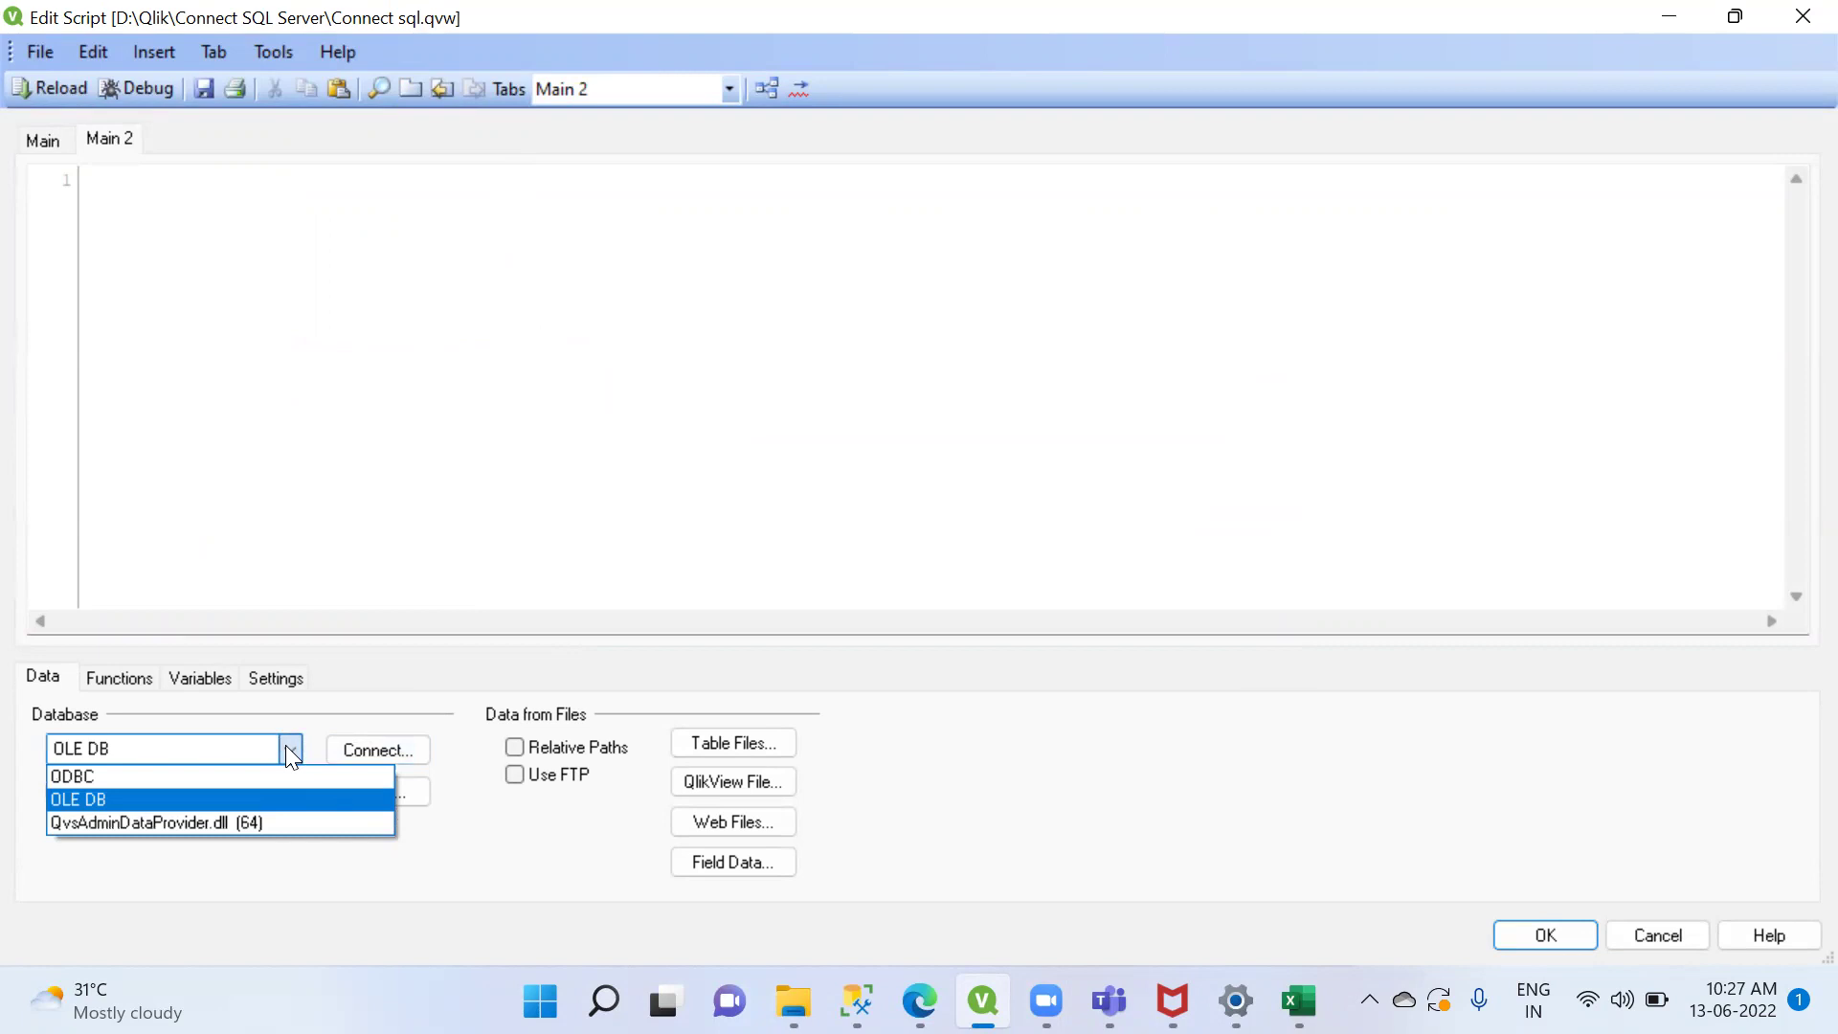
left_click(186, 798)
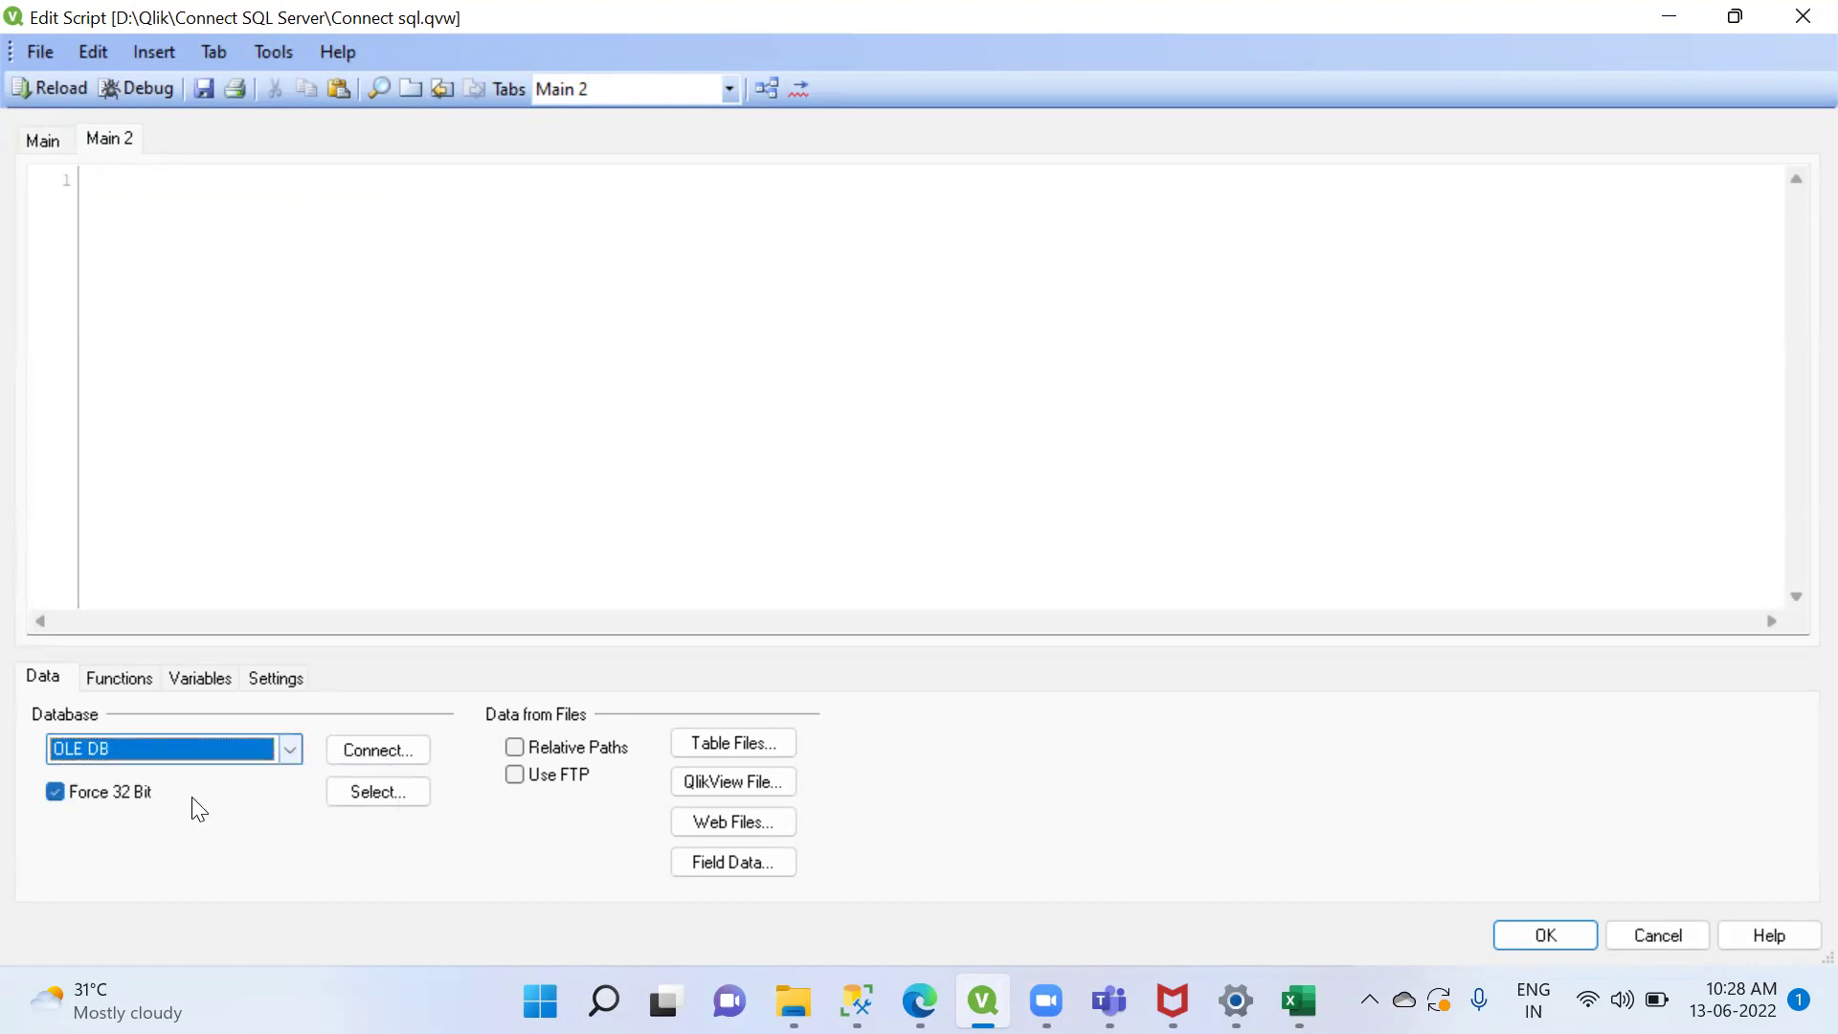
Choose Microsoft OLE DB Driver for SQL Server as the data link provider and continue
left_click(381, 756)
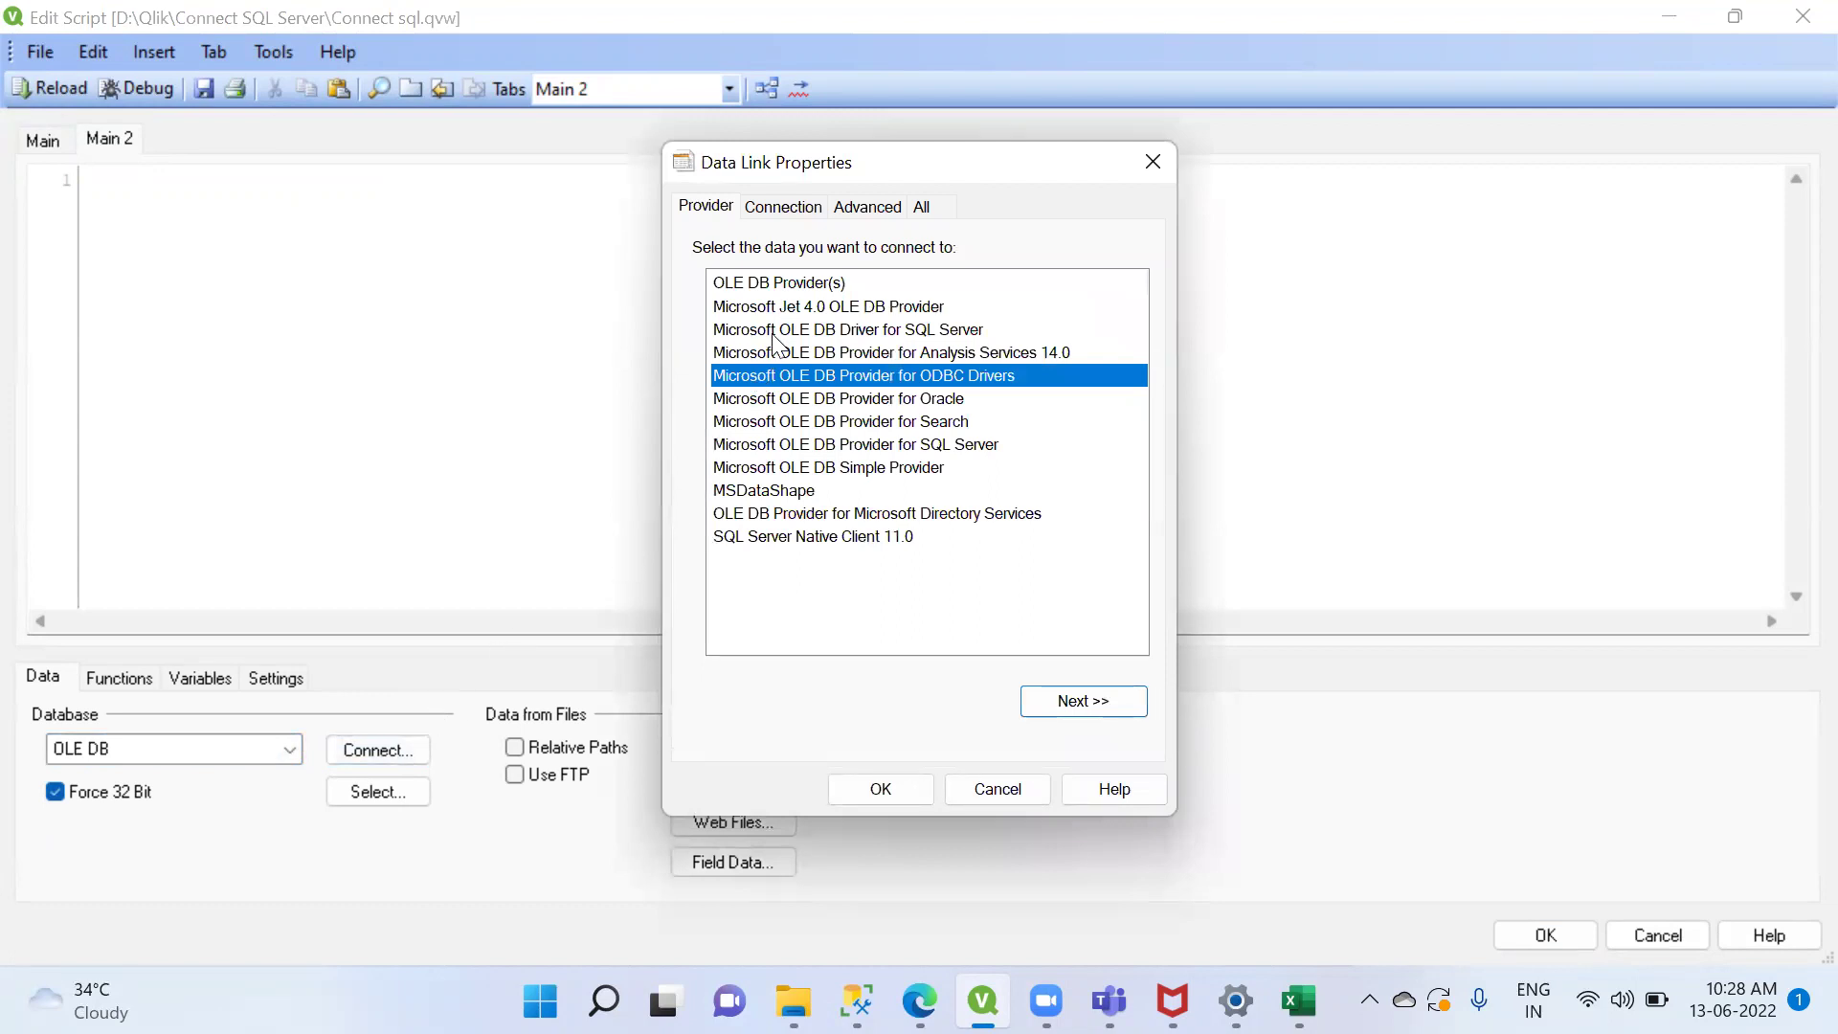
left_click(879, 330)
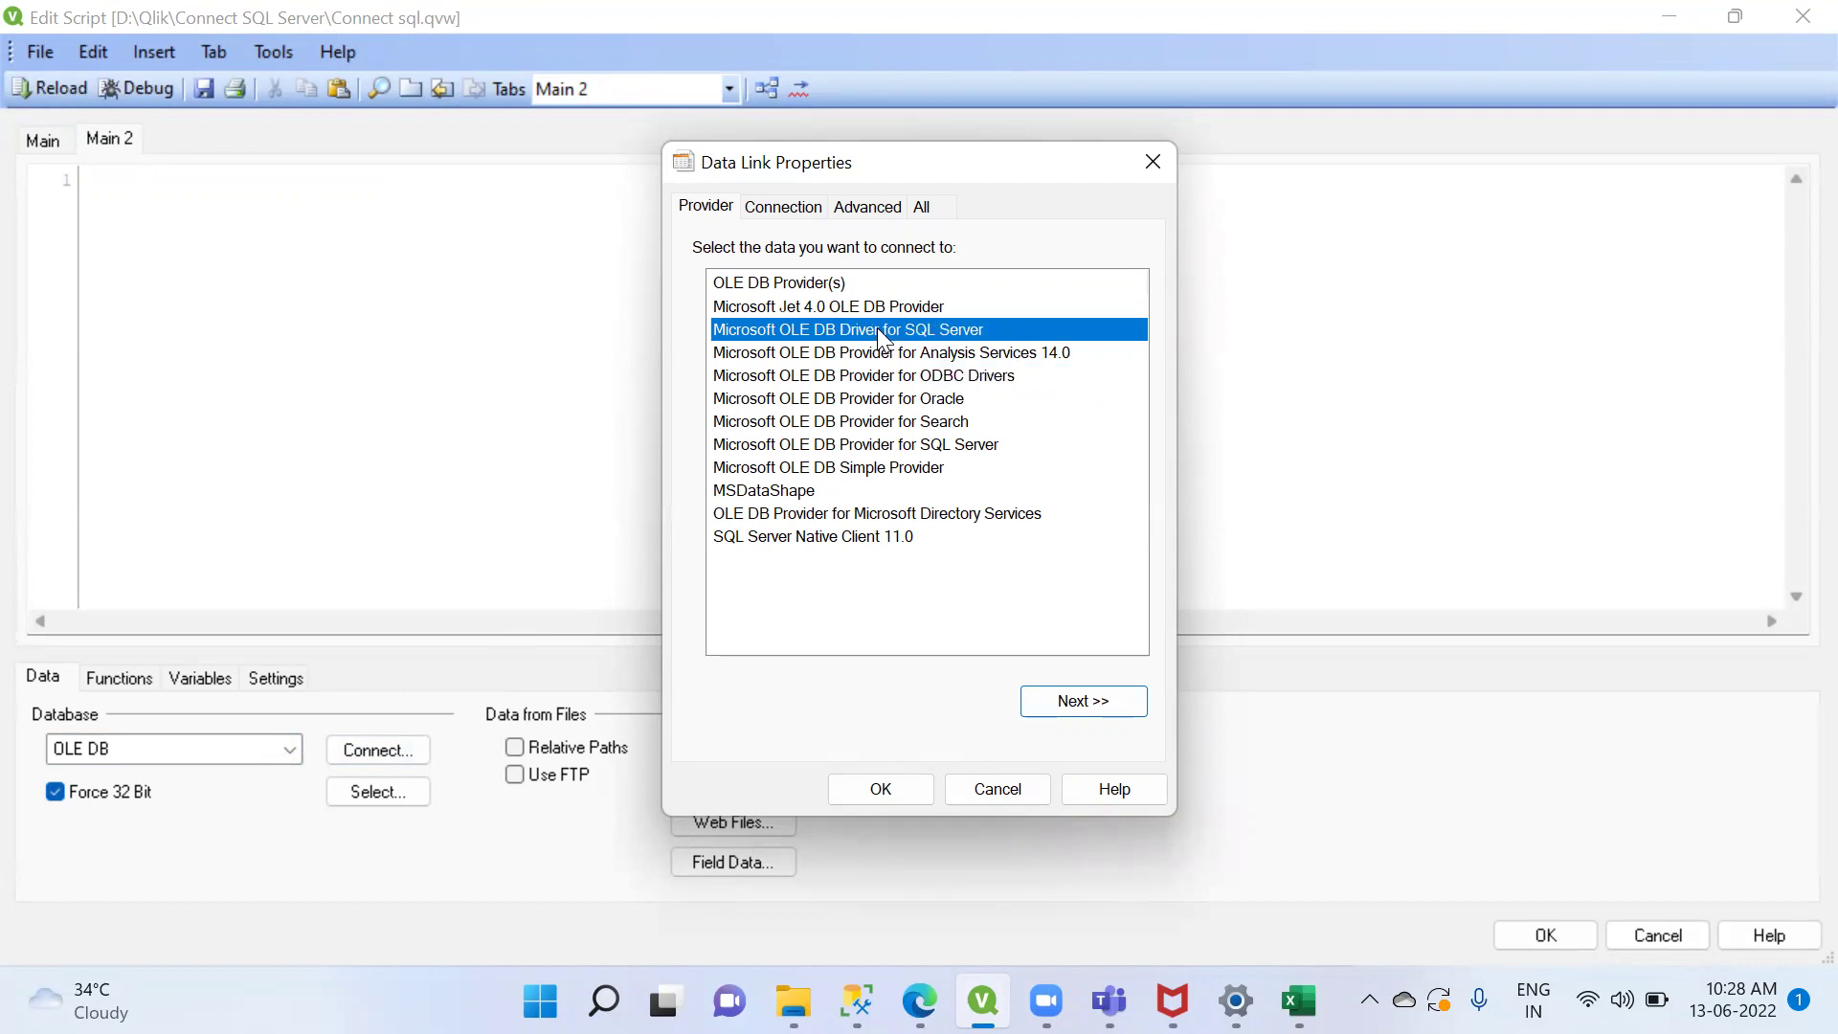
left_click(1083, 703)
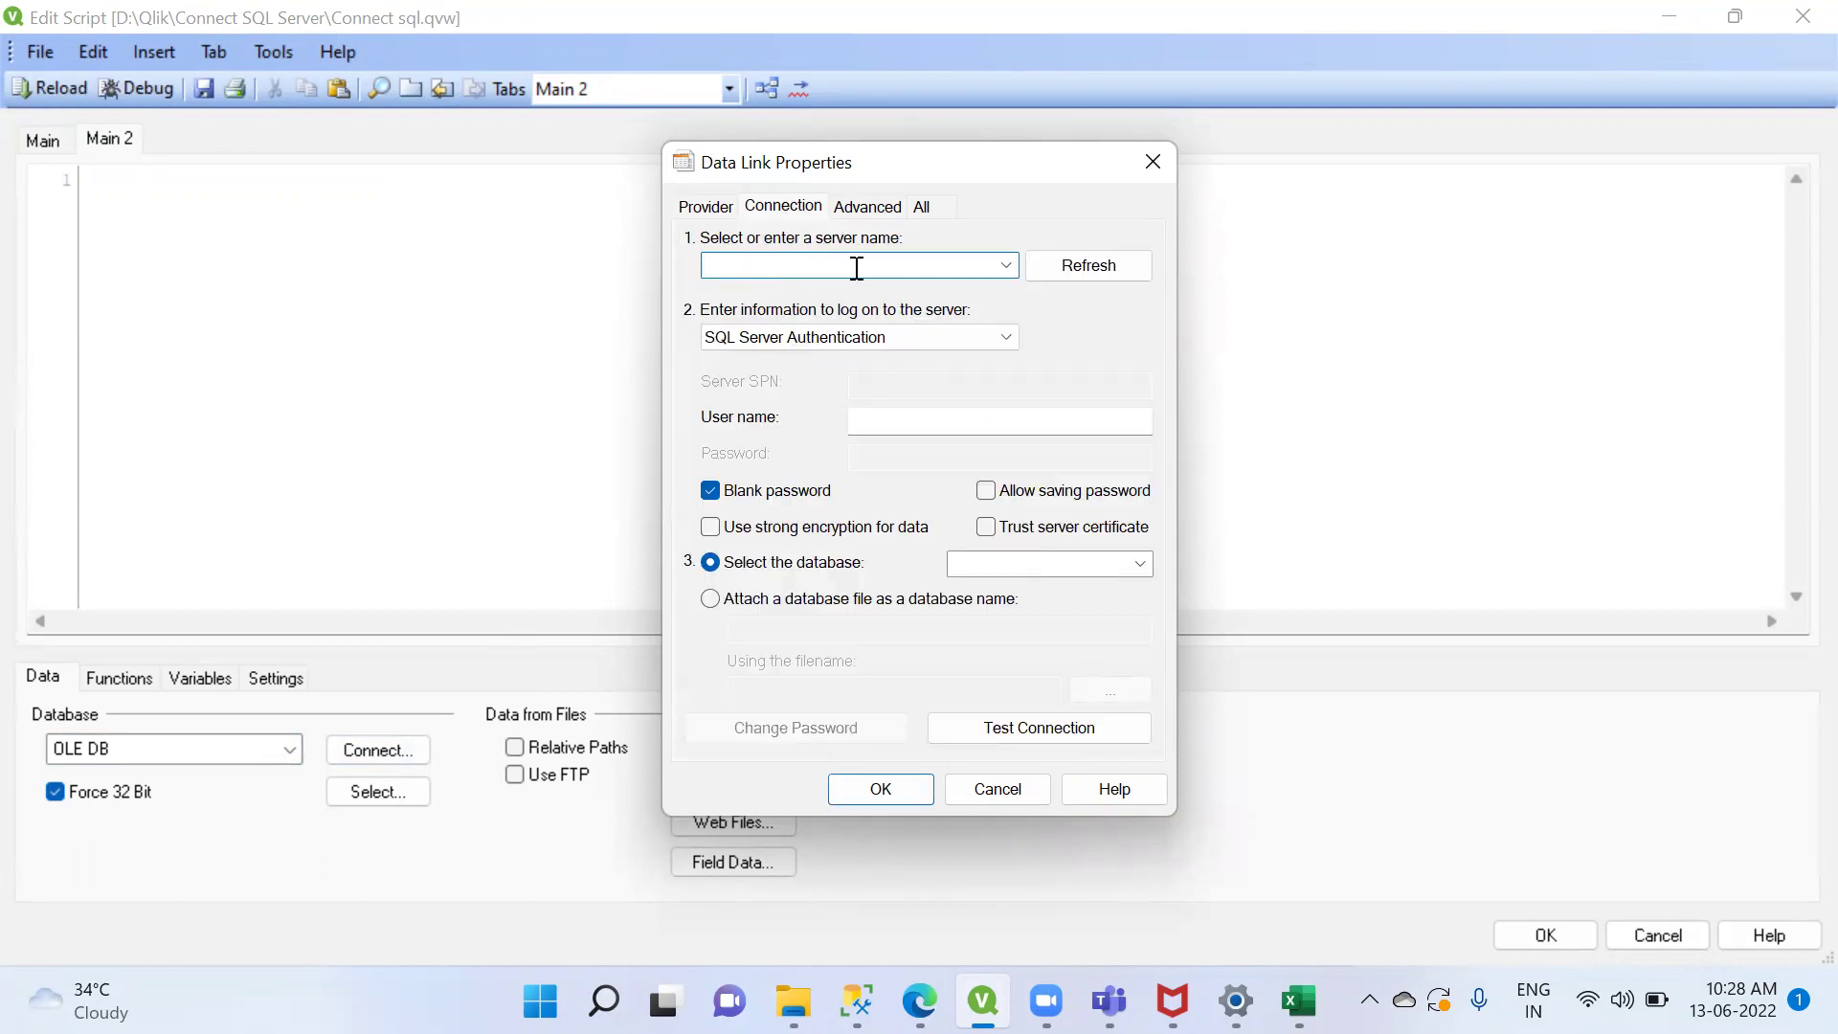
In SSMS, disconnect from the local SQL Server instance in Object Explorer
left_click(857, 1001)
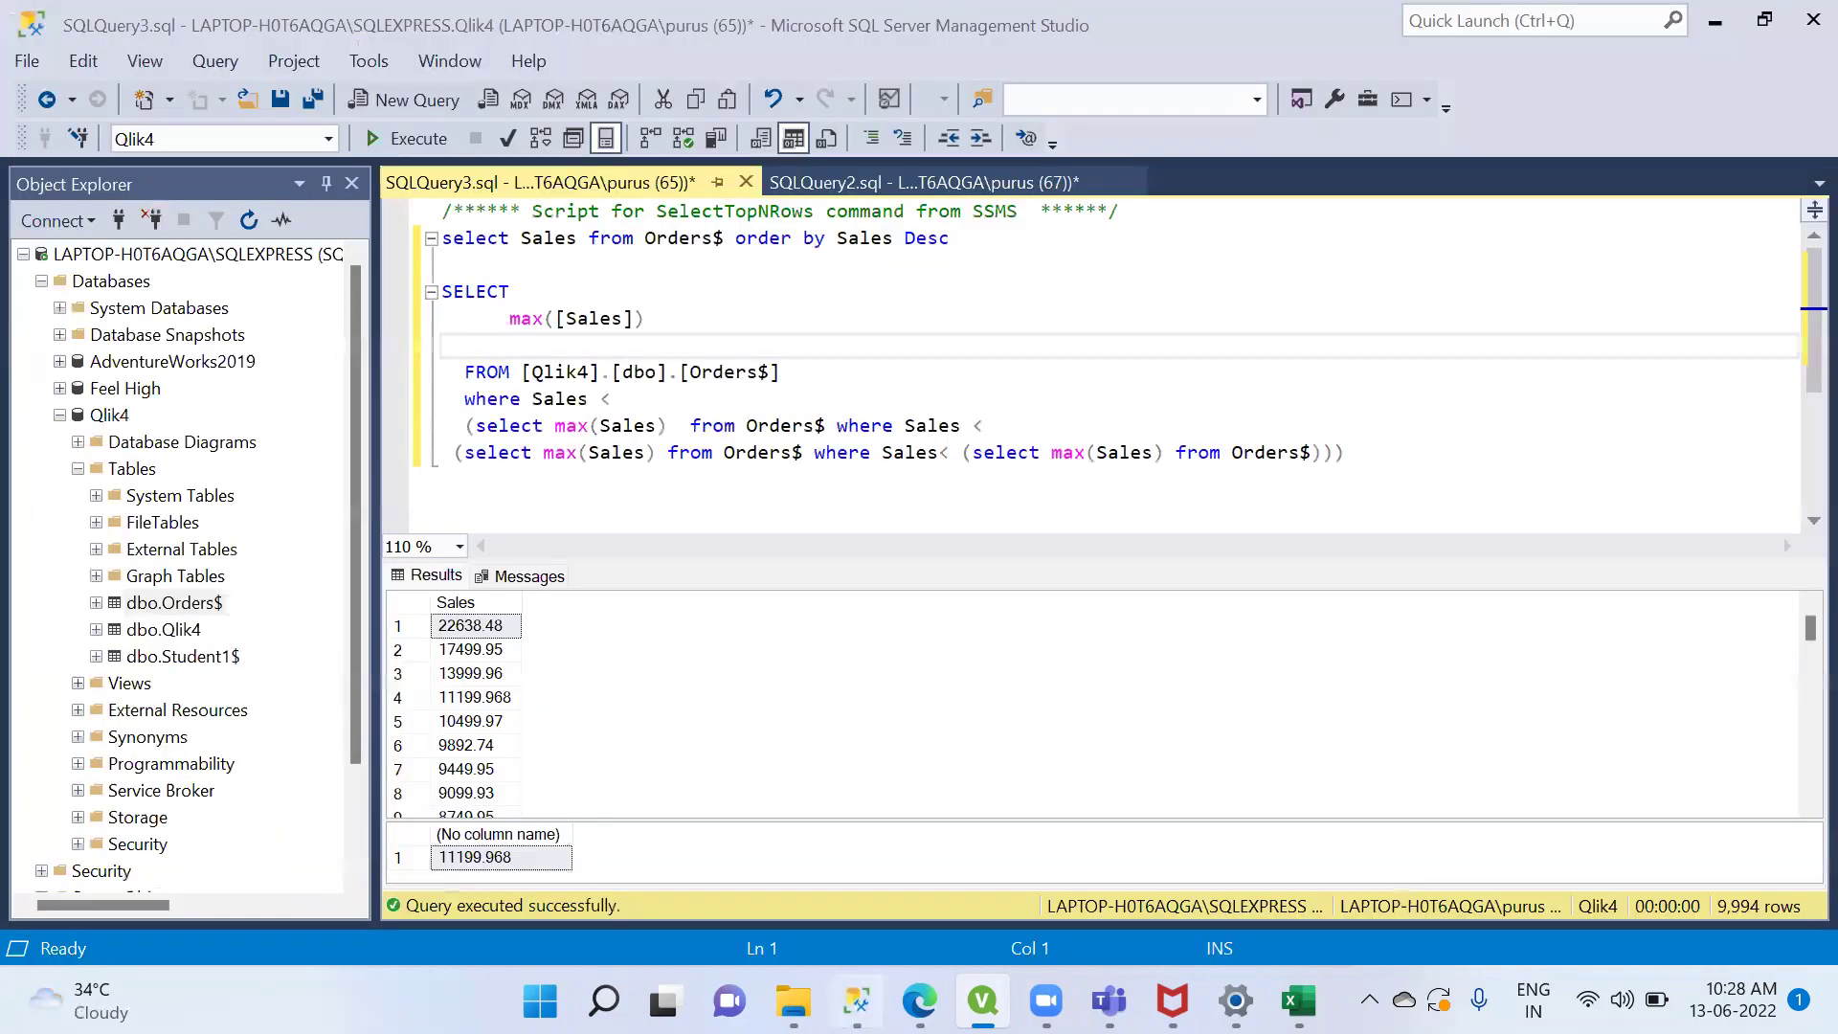
left_click(253, 251)
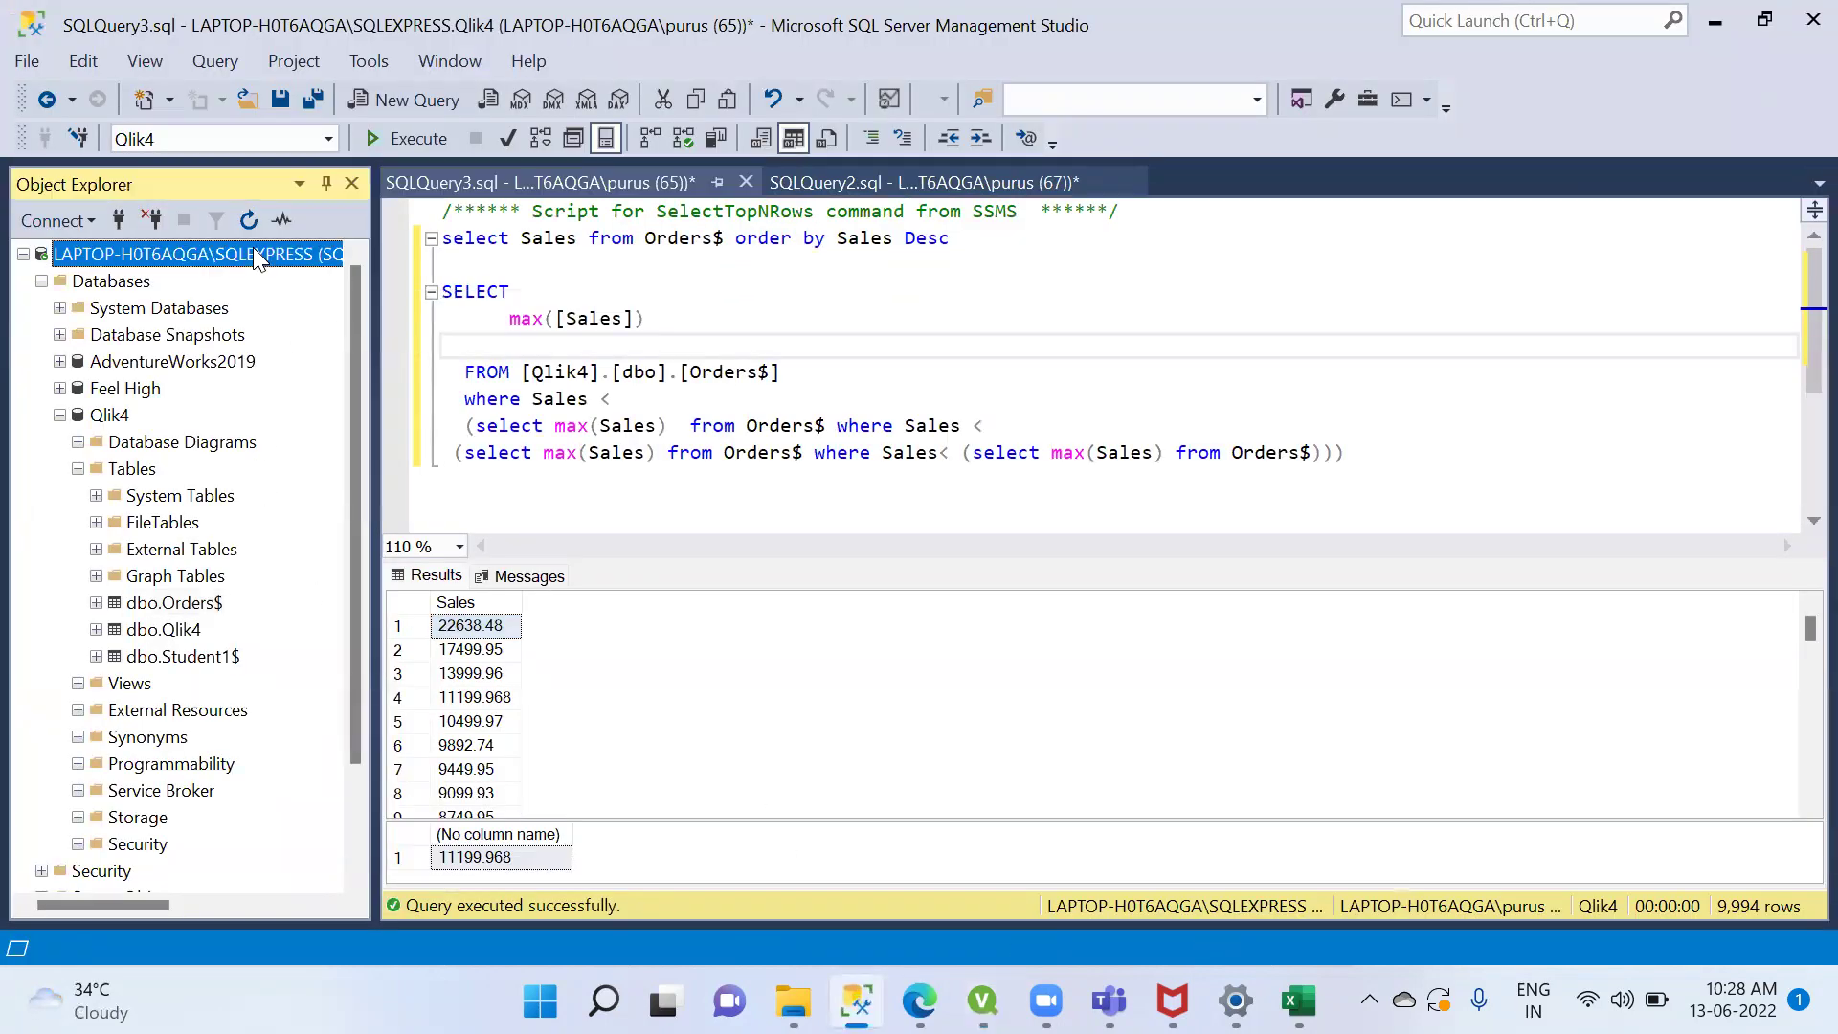
right_click(253, 251)
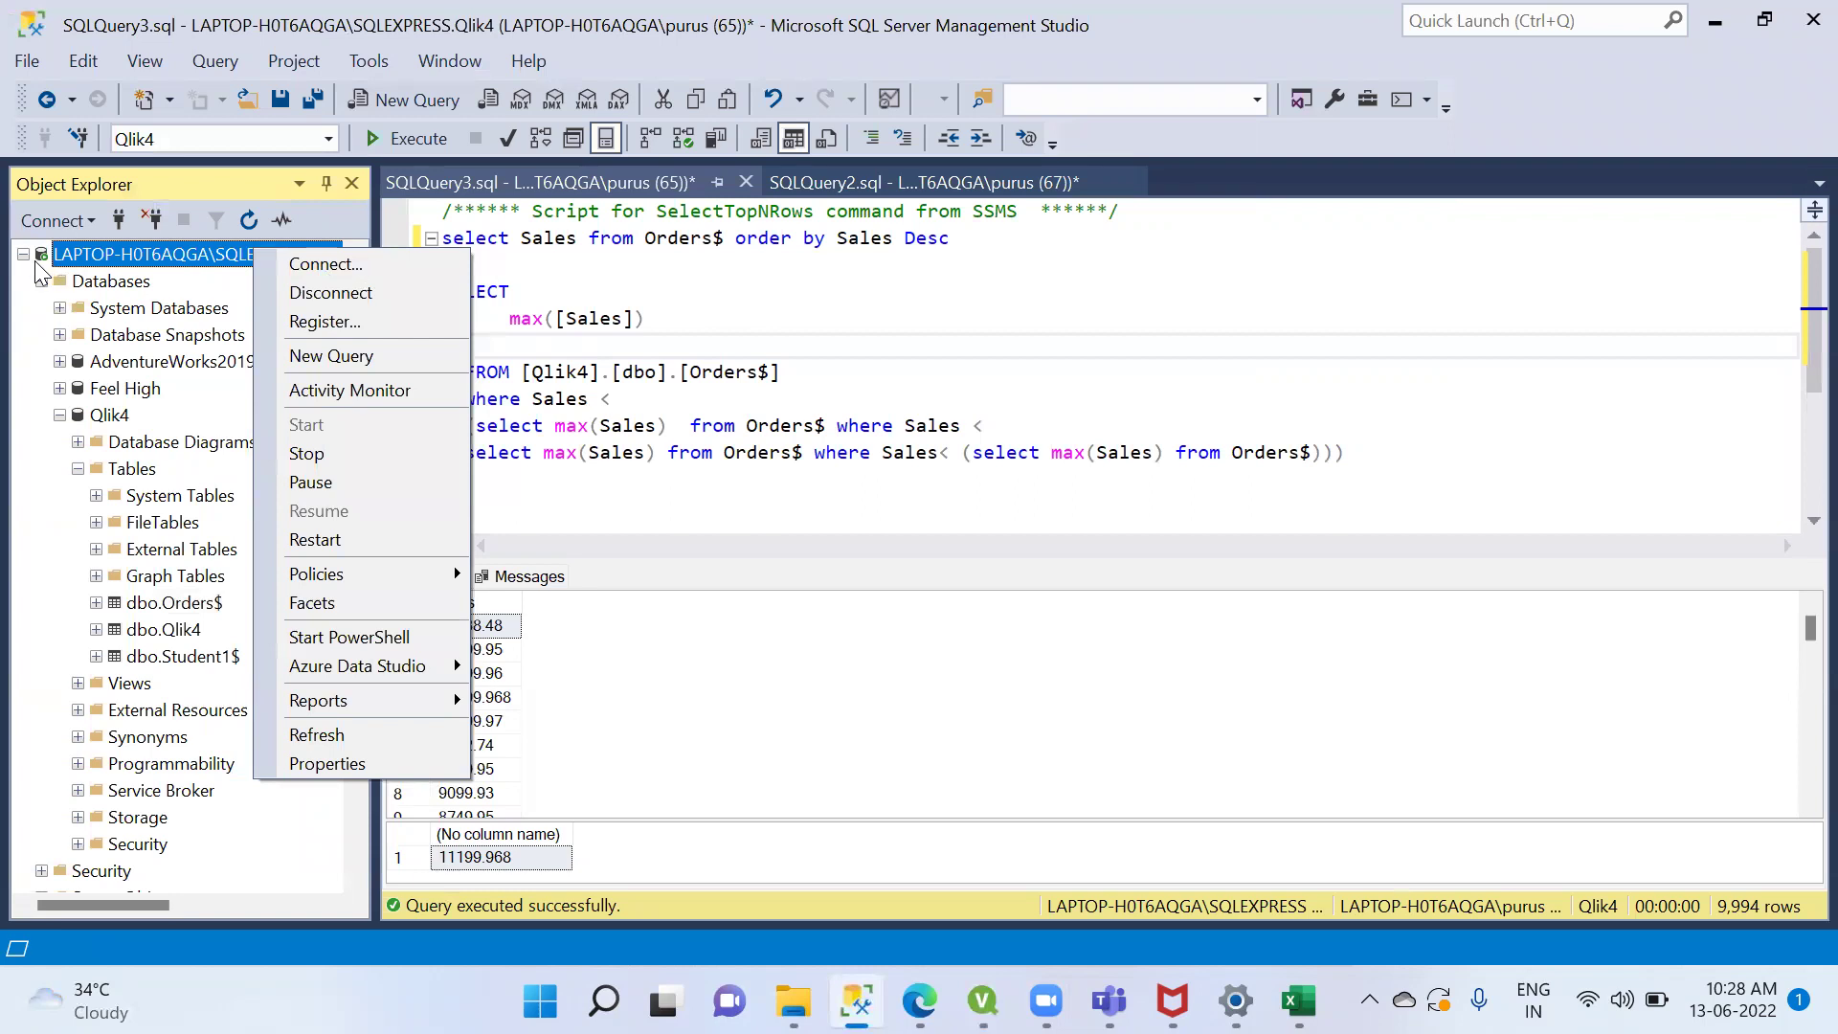
left_click(313, 293)
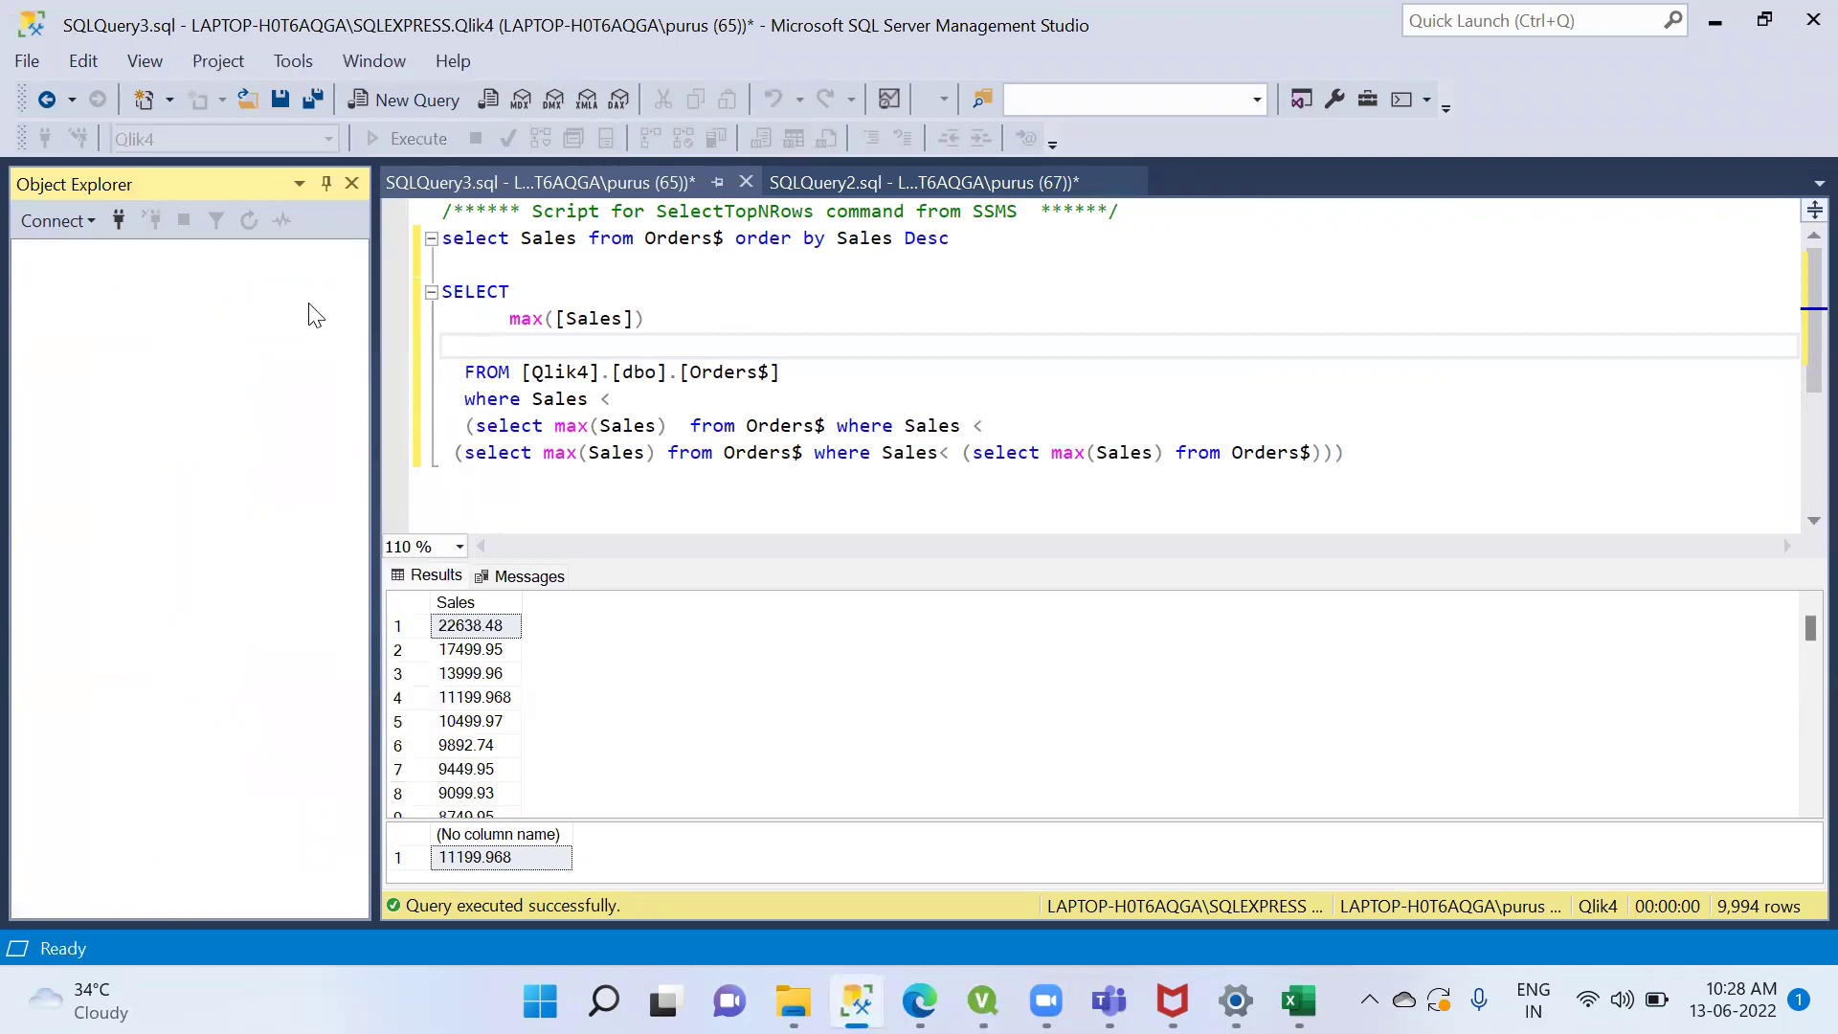
Close SQLQuery3 and exit SSMS, discarding unsaved query changes each time
left_click(354, 180)
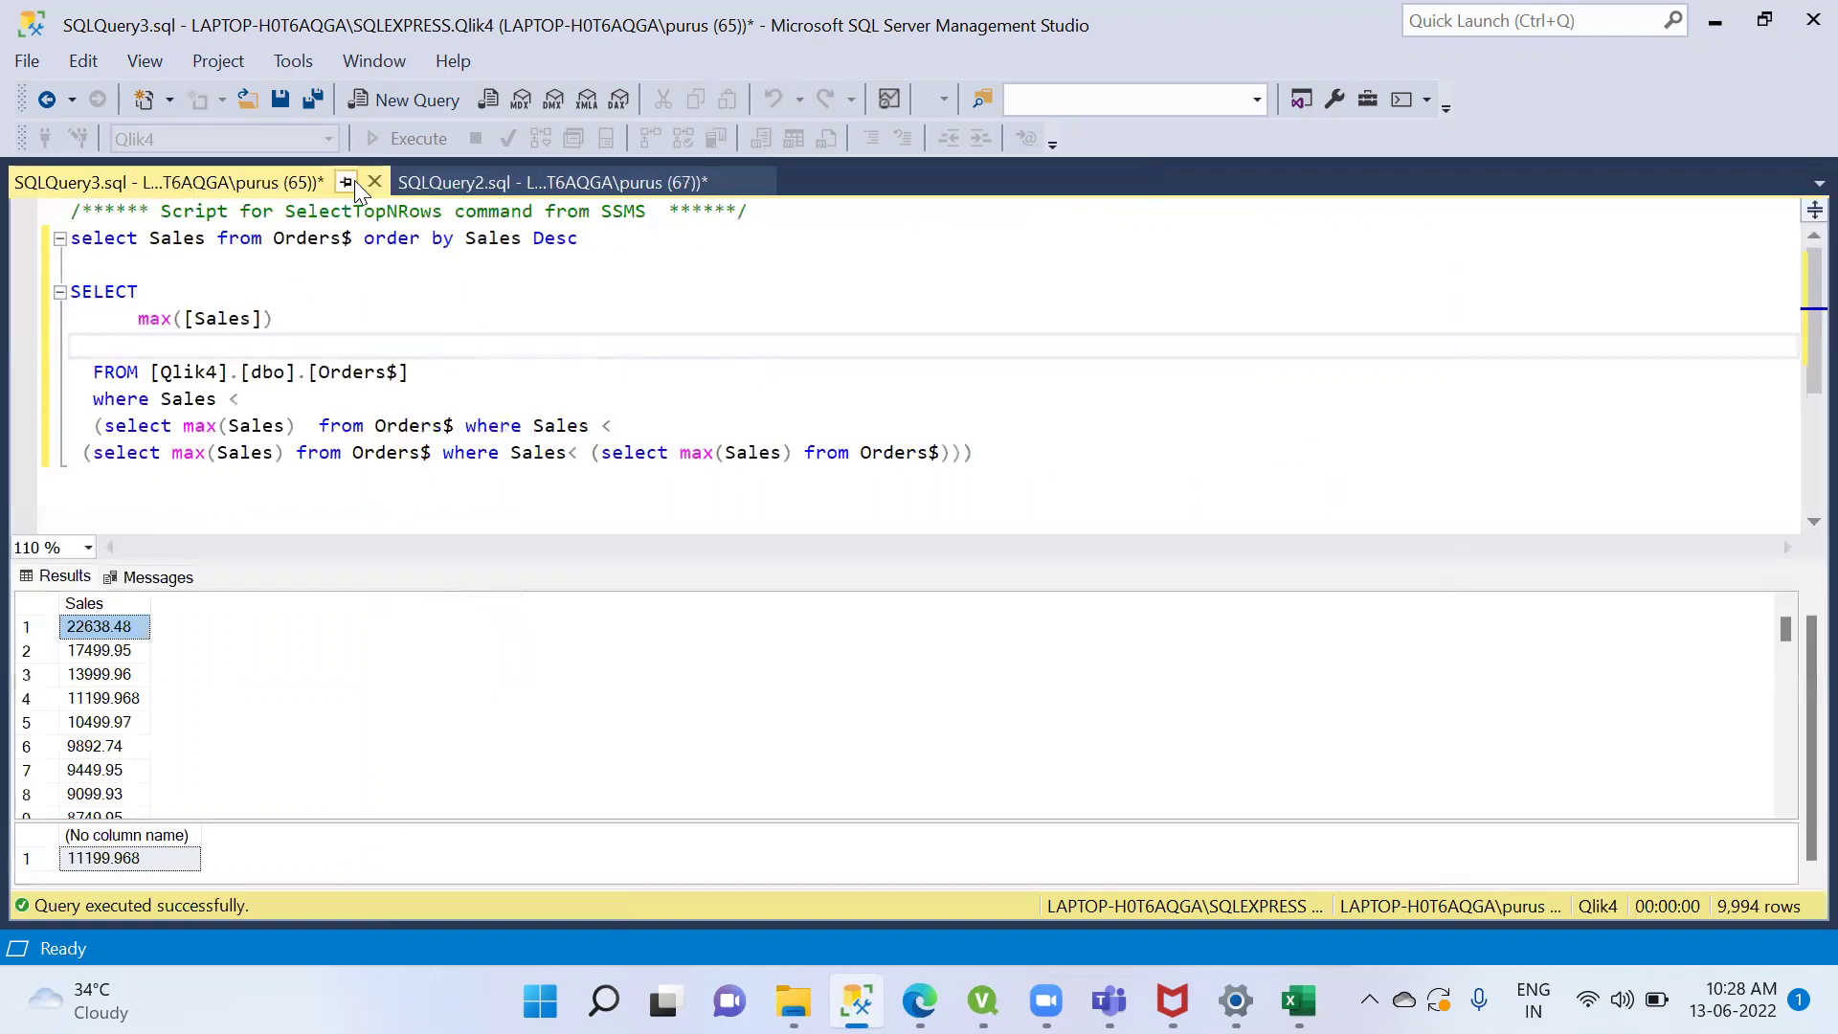
left_click(354, 180)
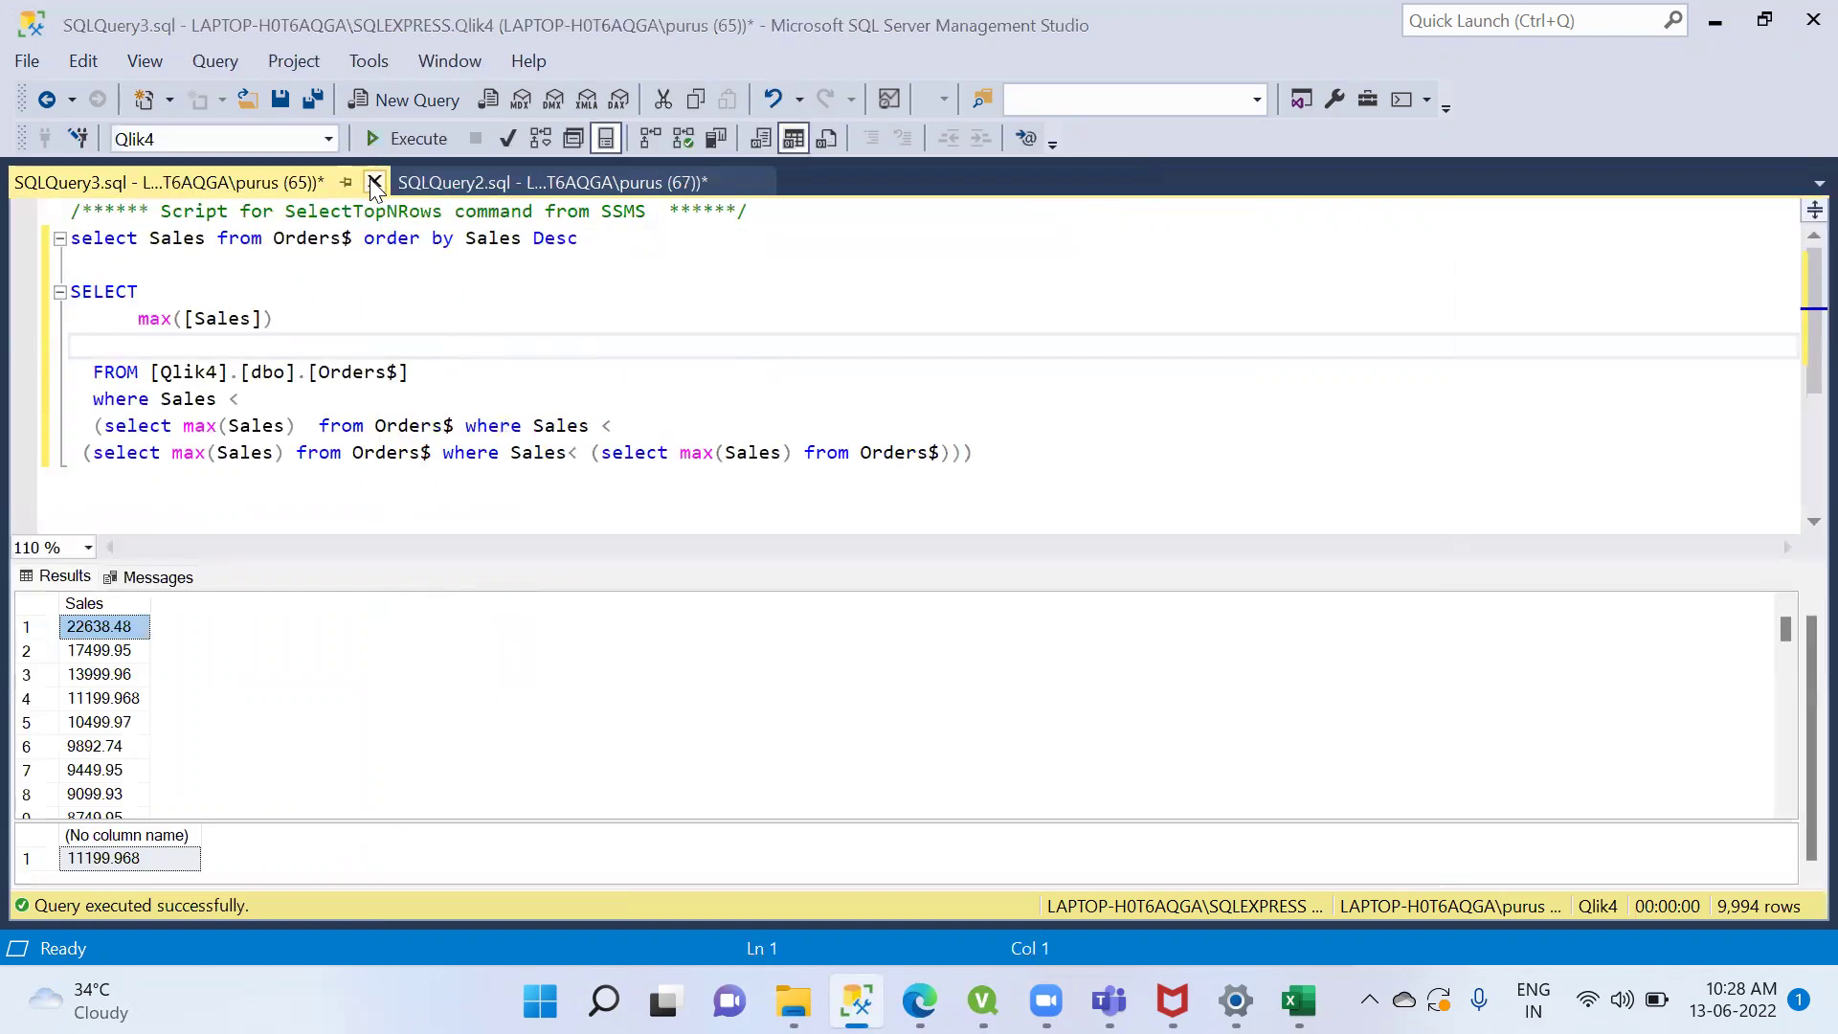
left_click(375, 182)
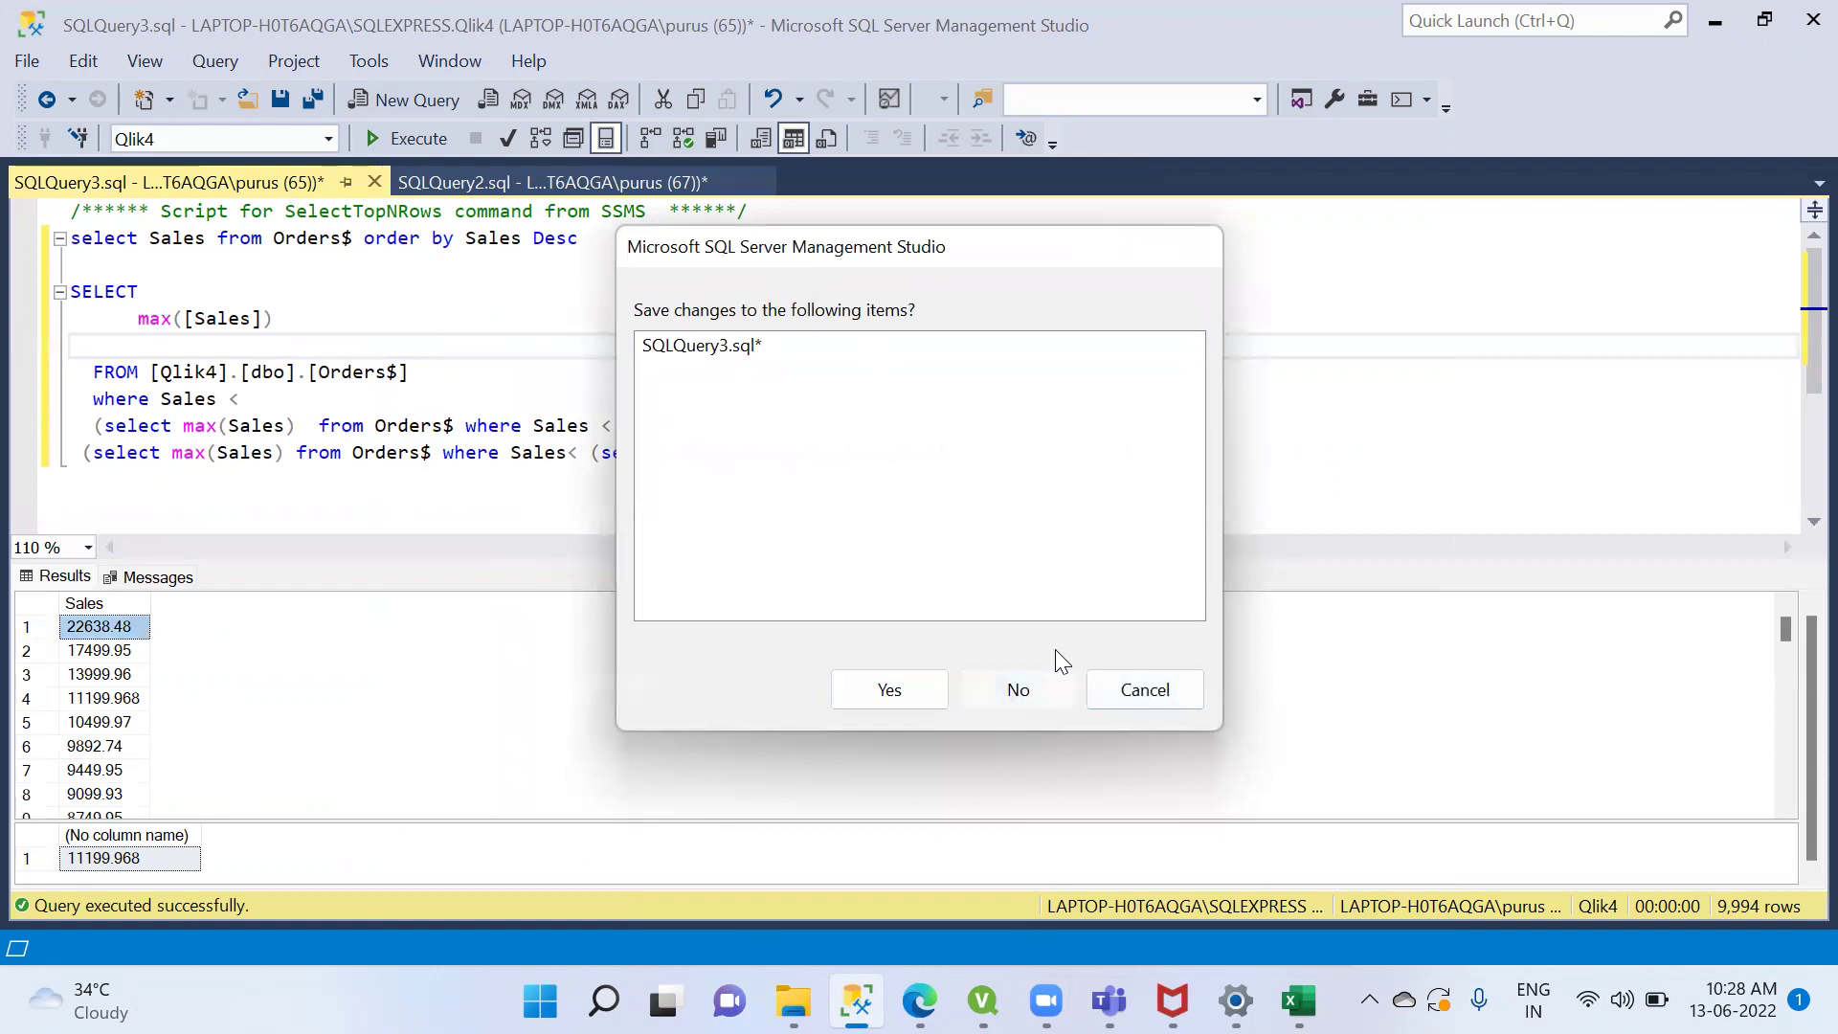
left_click(1053, 681)
left_click(1800, 12)
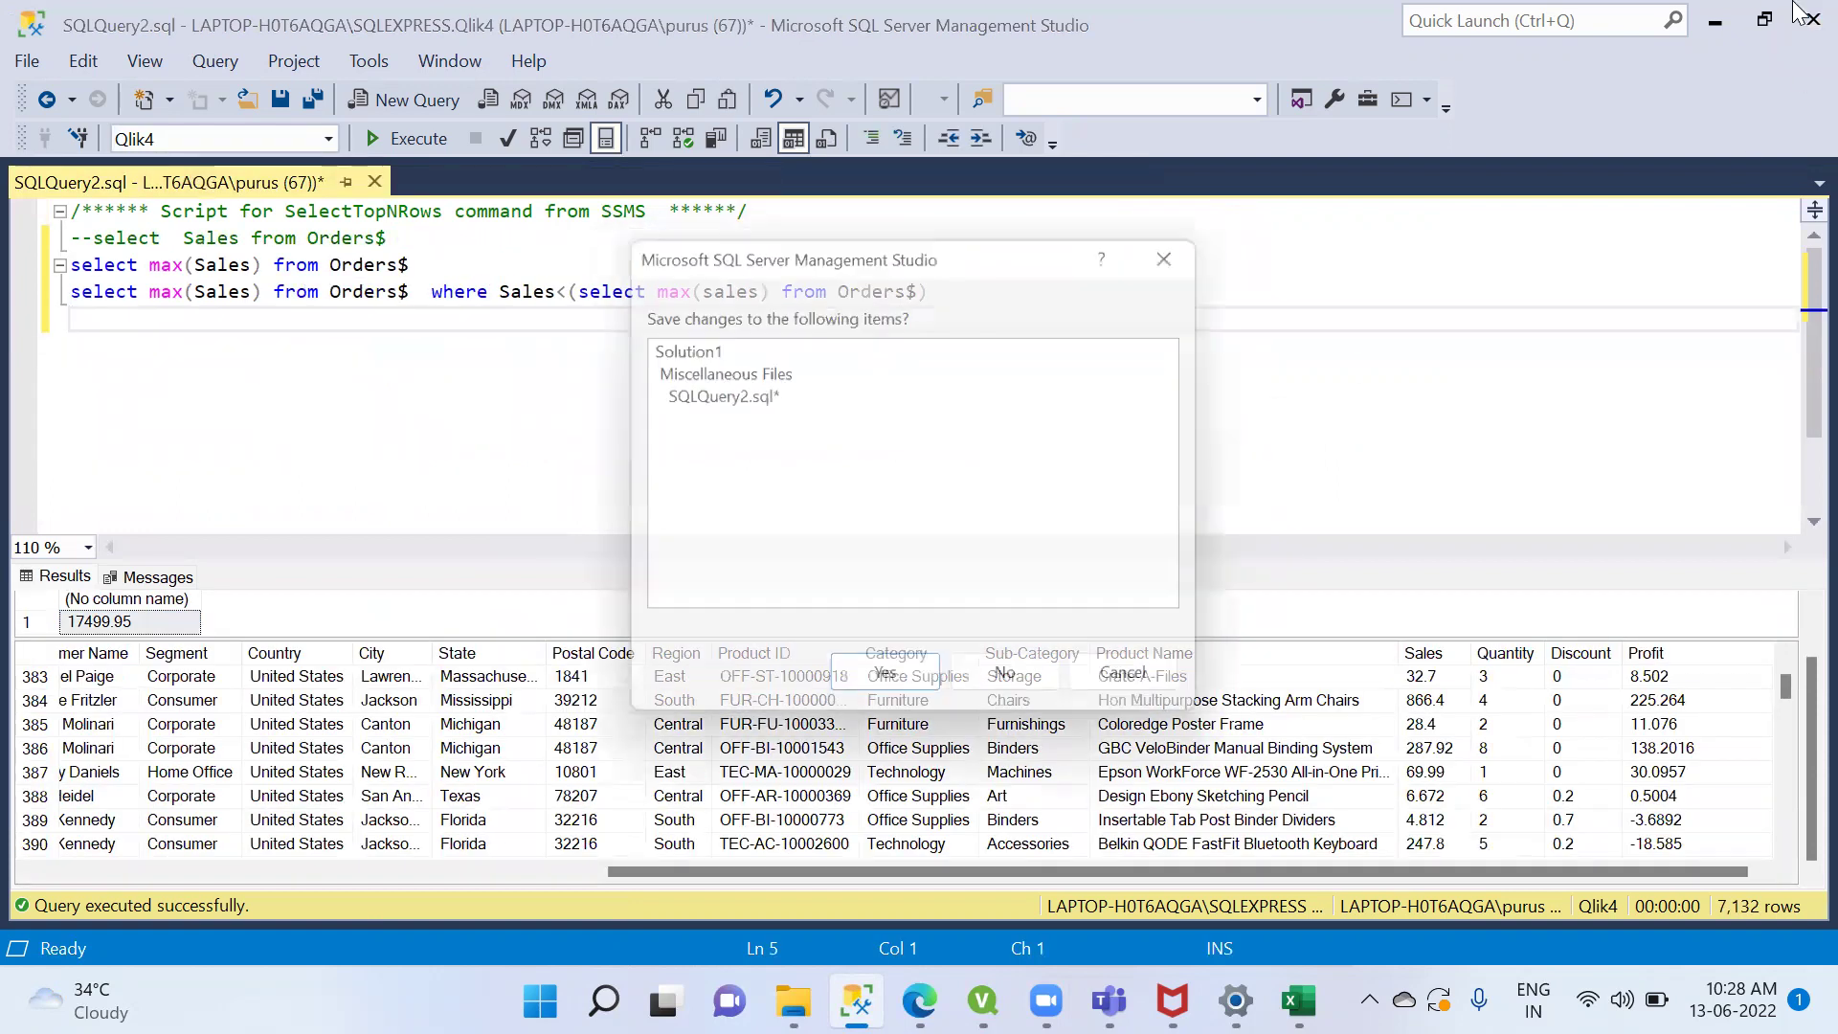
left_click(1016, 693)
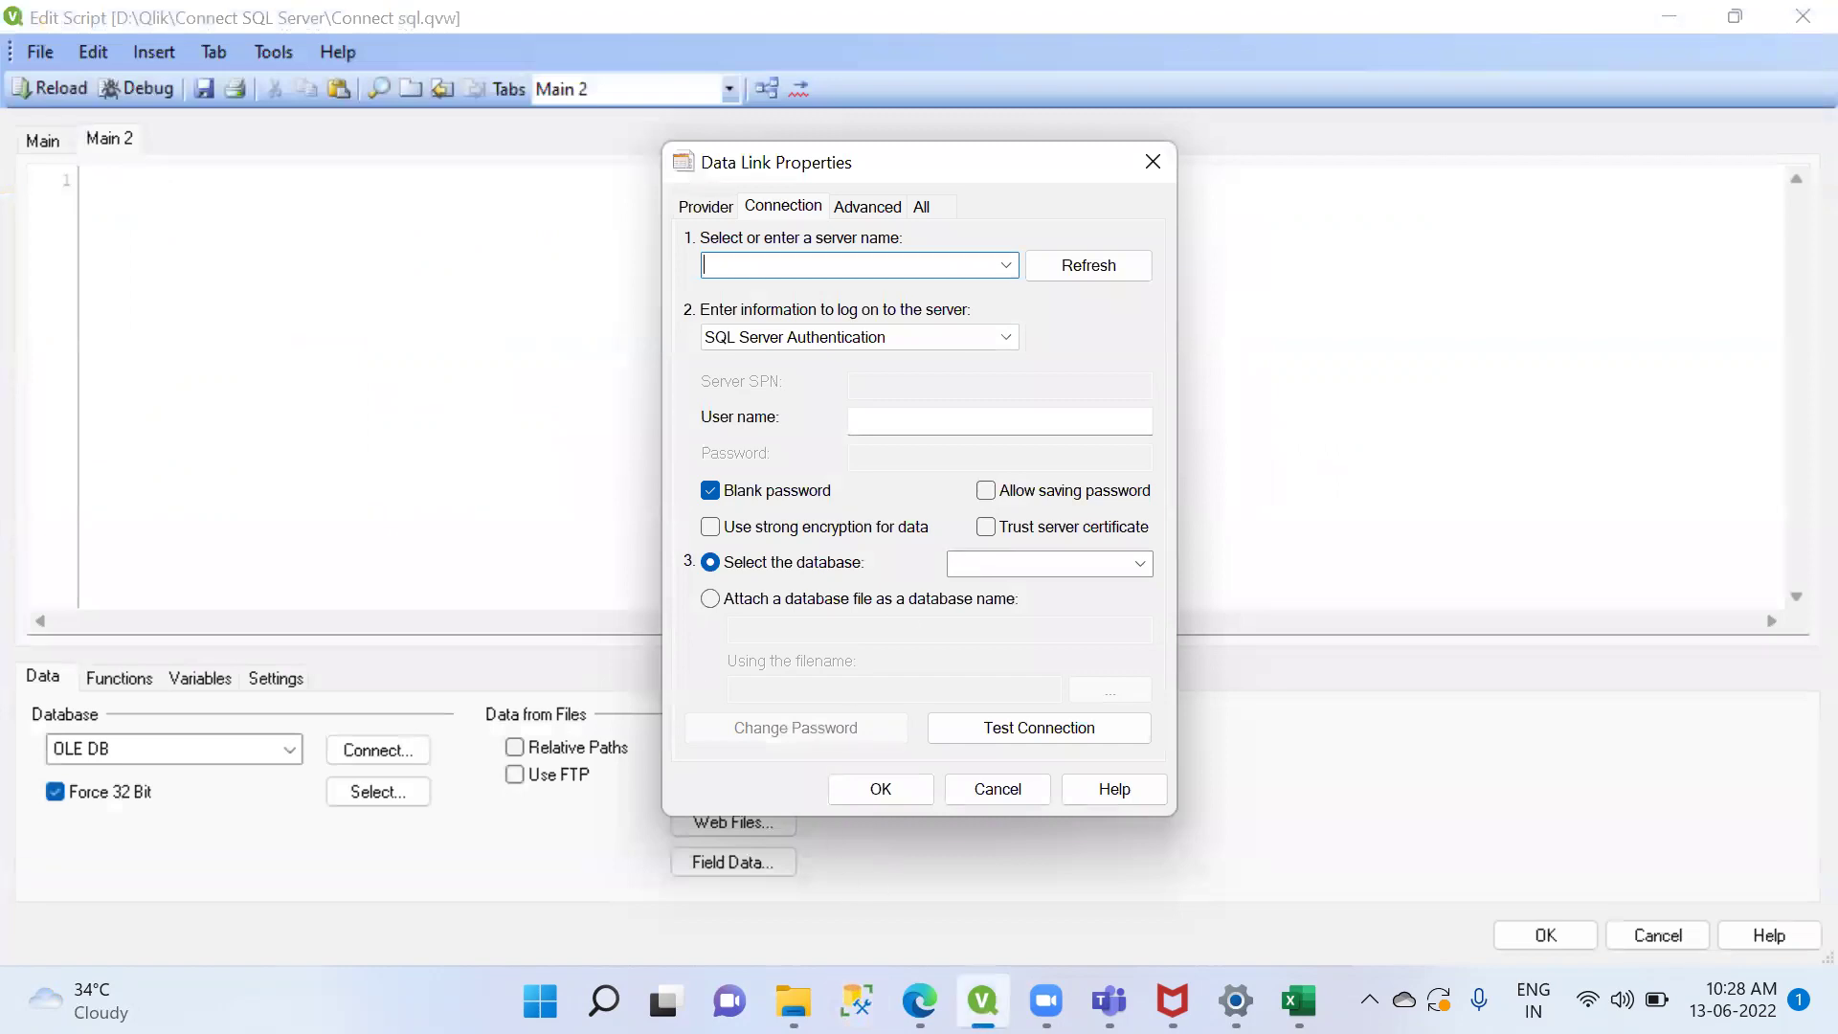
Reopen SSMS, copy the server name LAPTOP-H0T6AQGA\SQLEXPRESS, and return to QlikView
left_click(856, 1001)
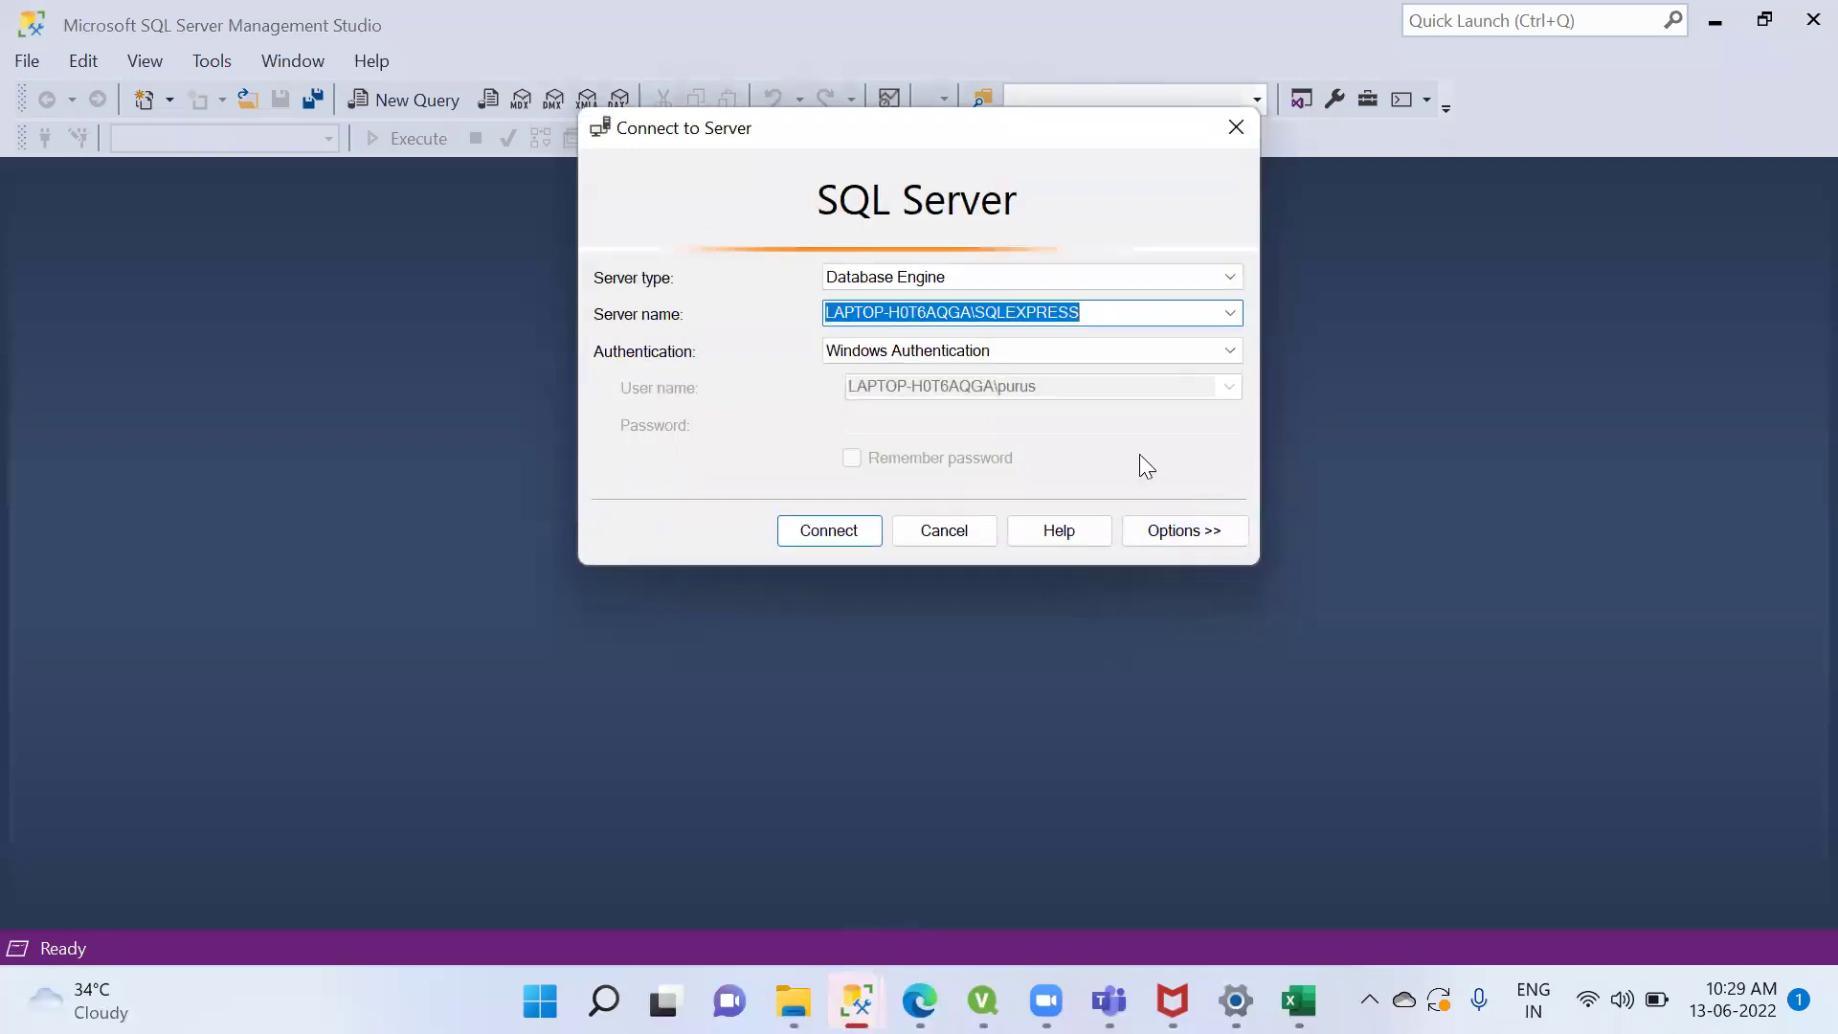
left_click_drag(1090, 308, 787, 311)
right_click(884, 314)
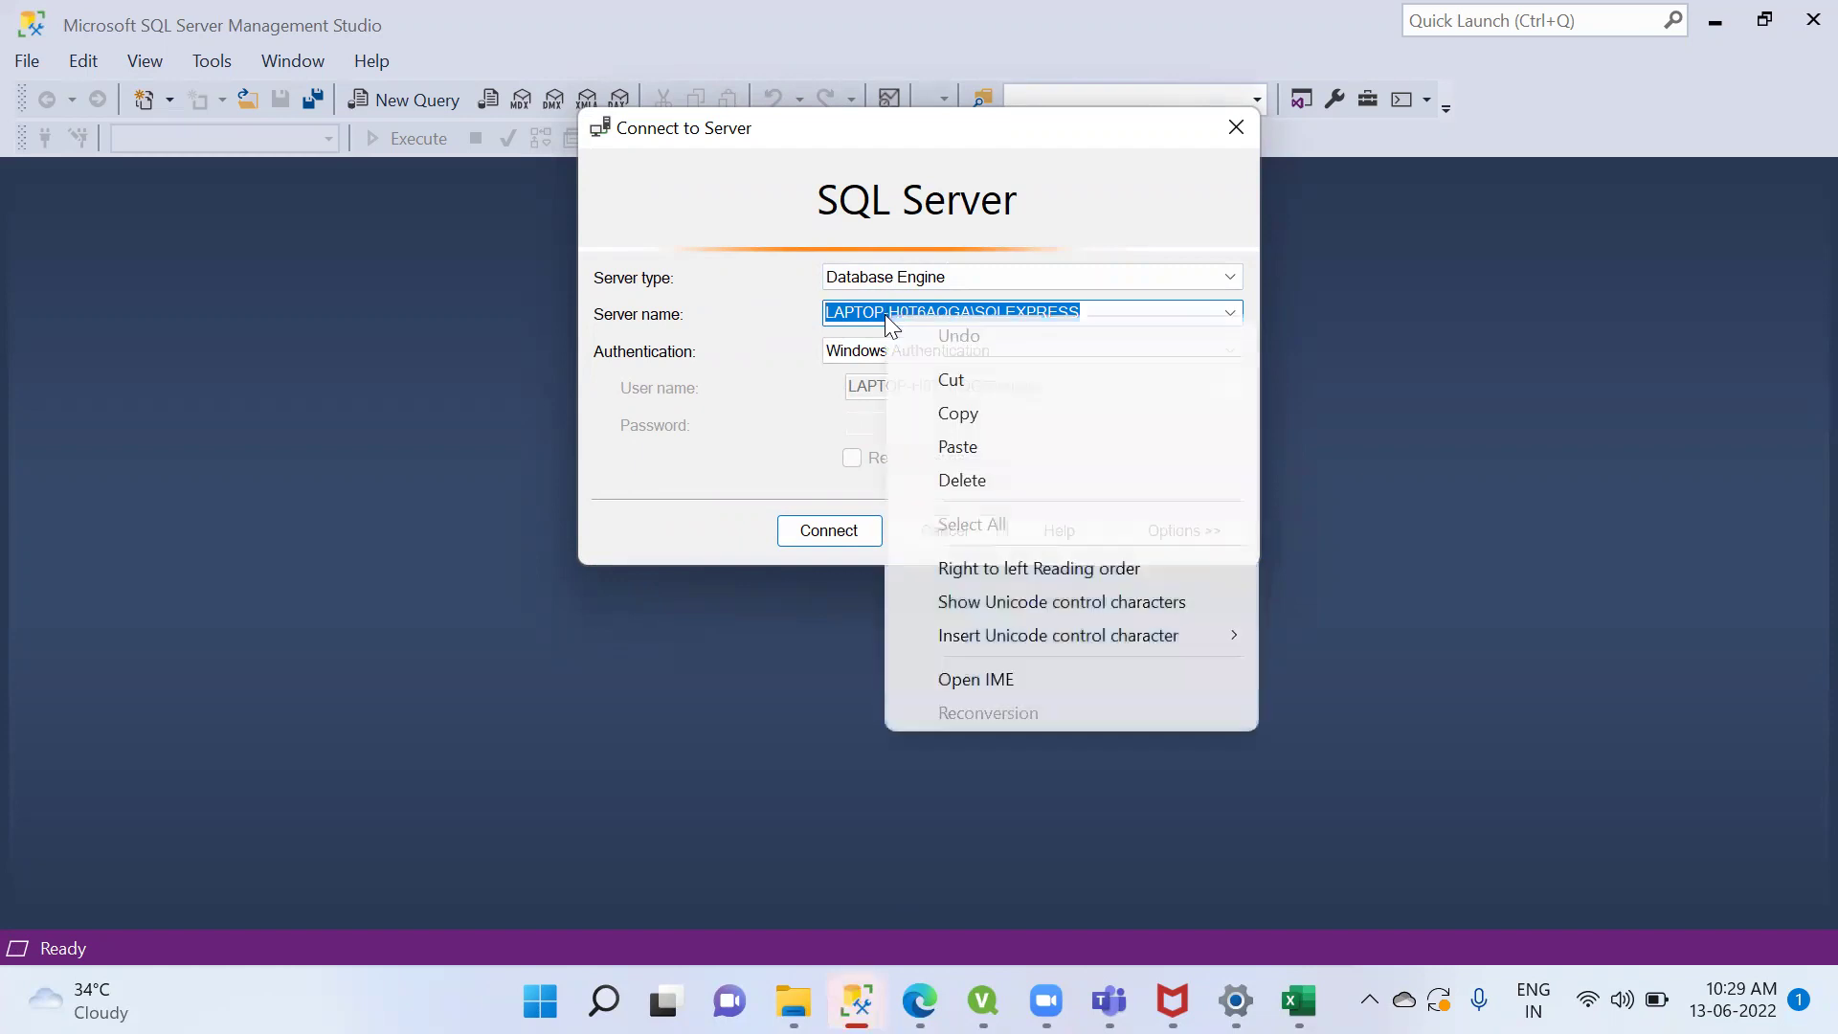
left_click(954, 416)
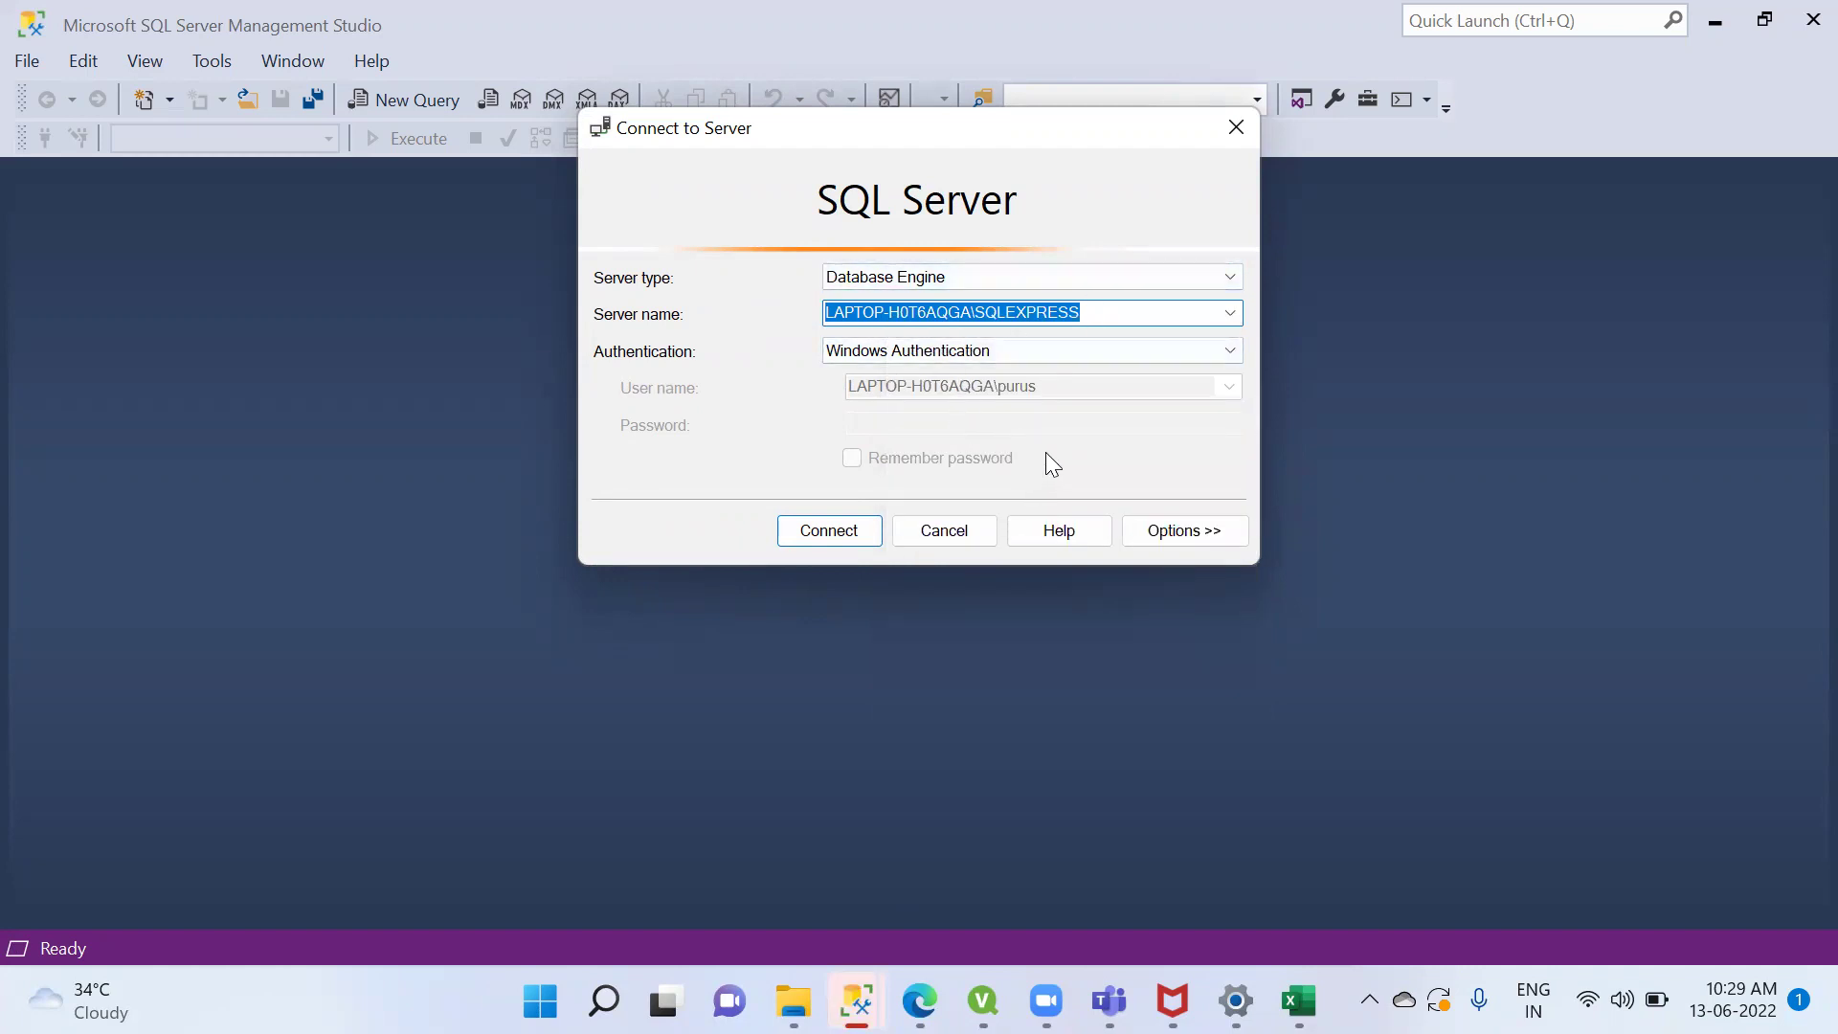
mouse_move(919, 1000)
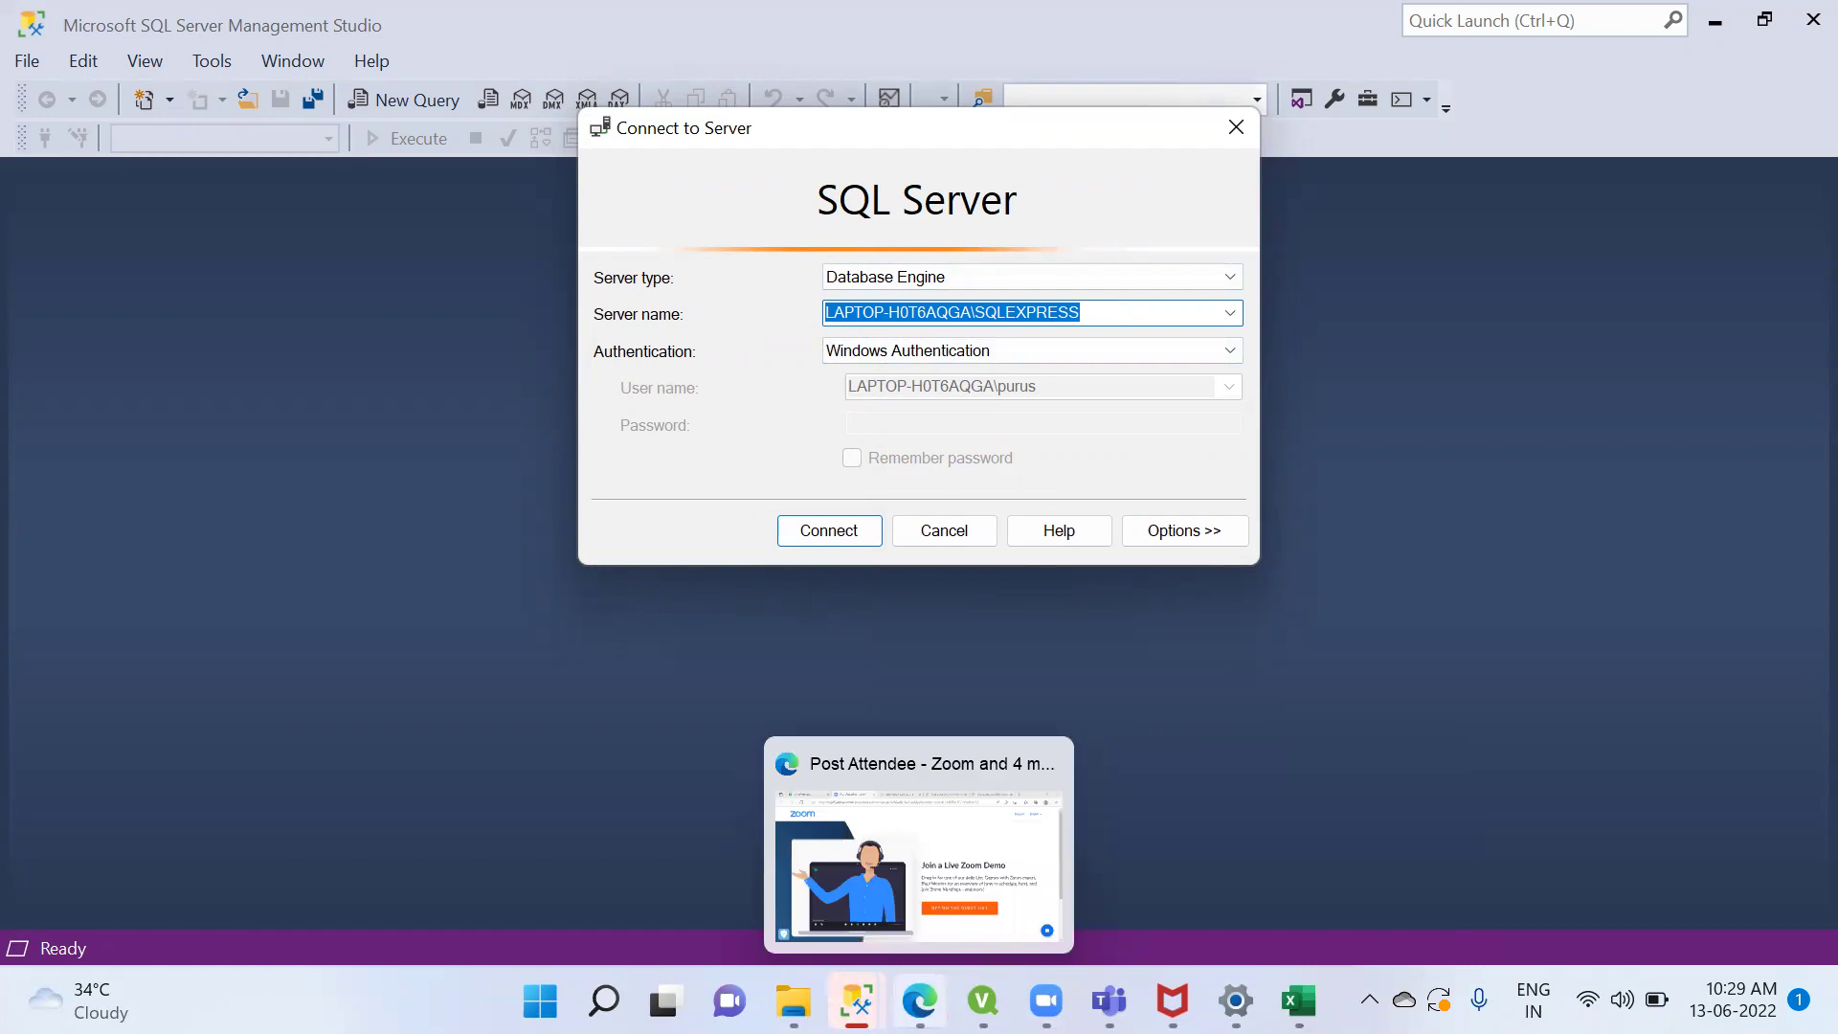
left_click(982, 1001)
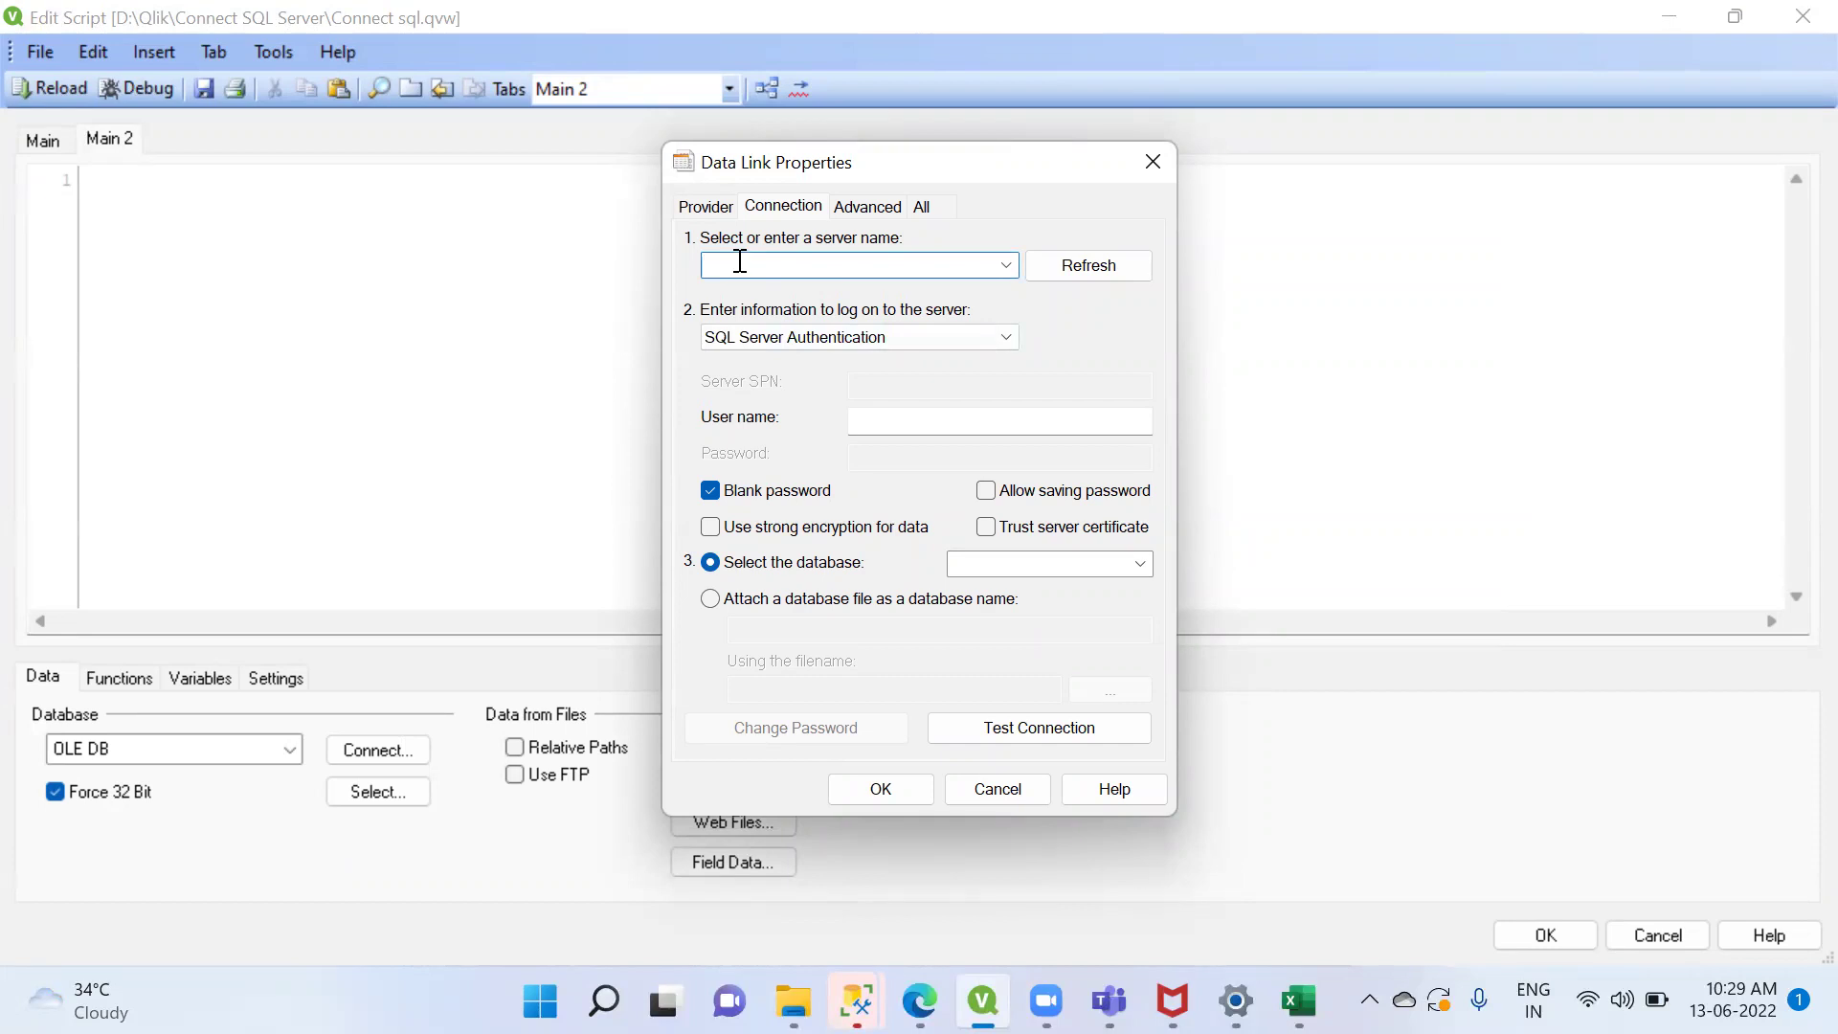
Paste the server name, select Windows Authentication, and confirm the test connection succeeds
key("ctrl+v")
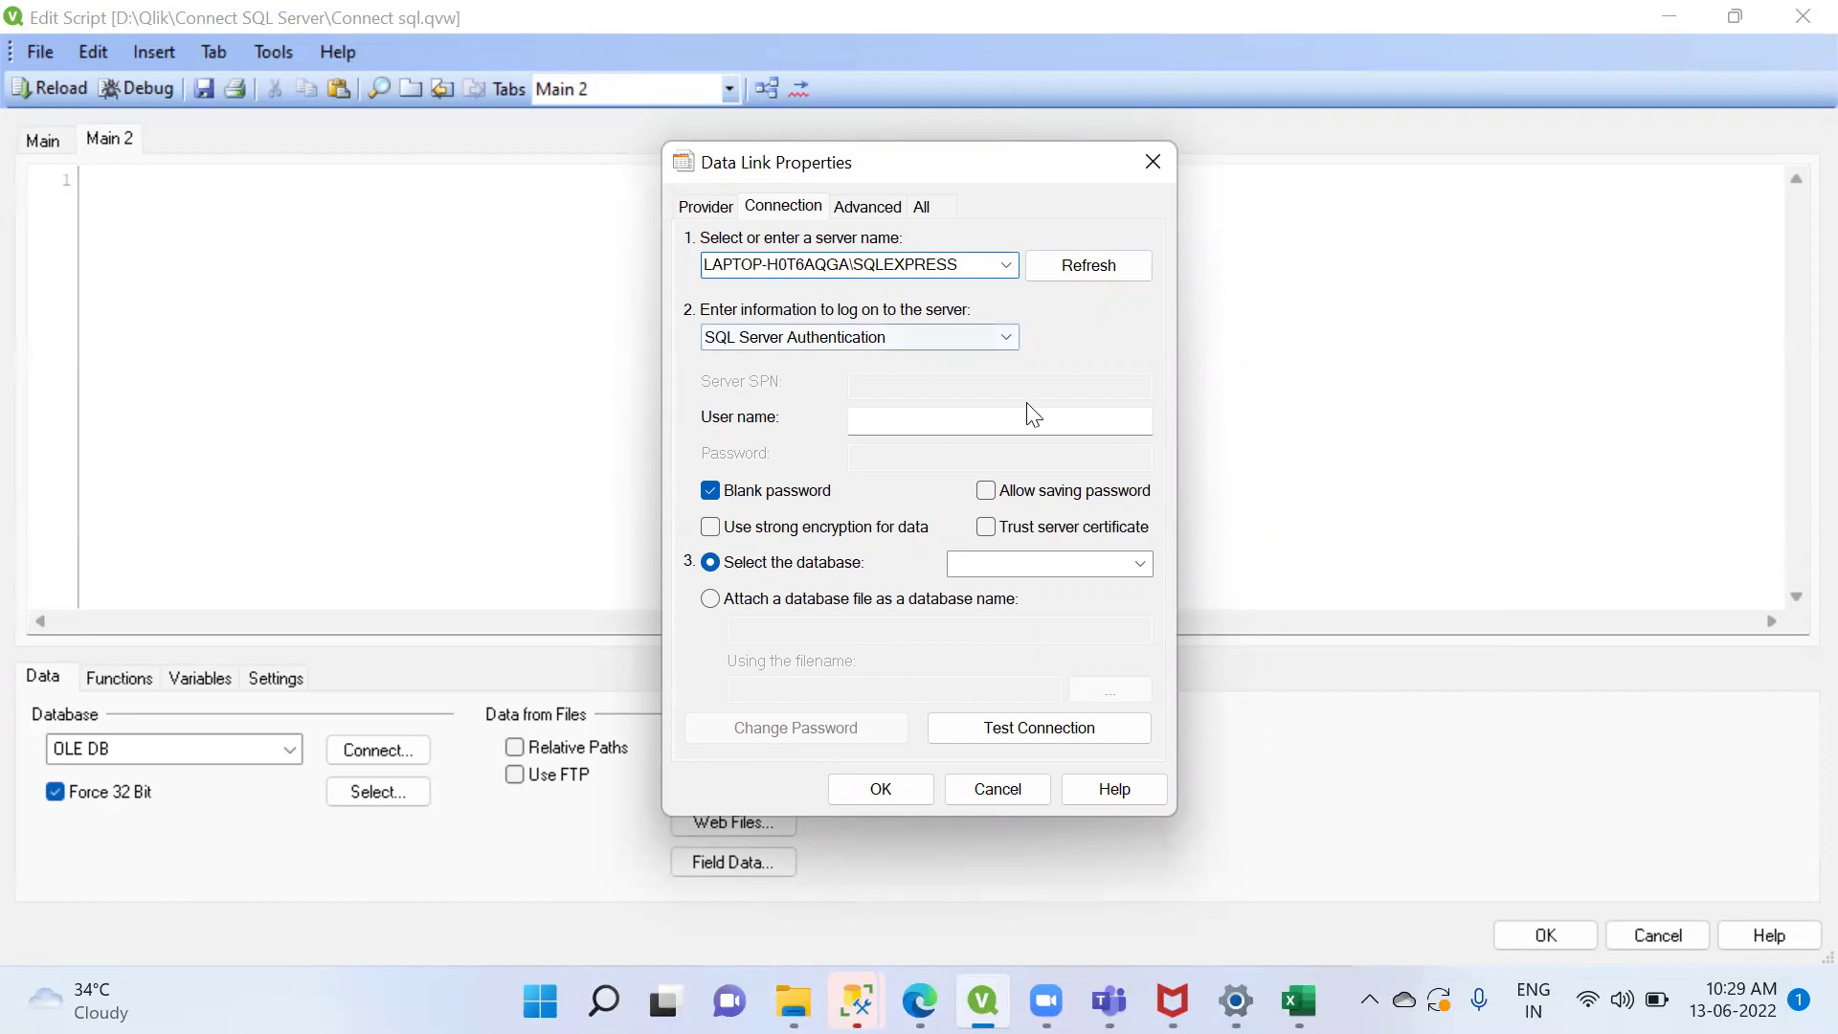
left_click(1006, 338)
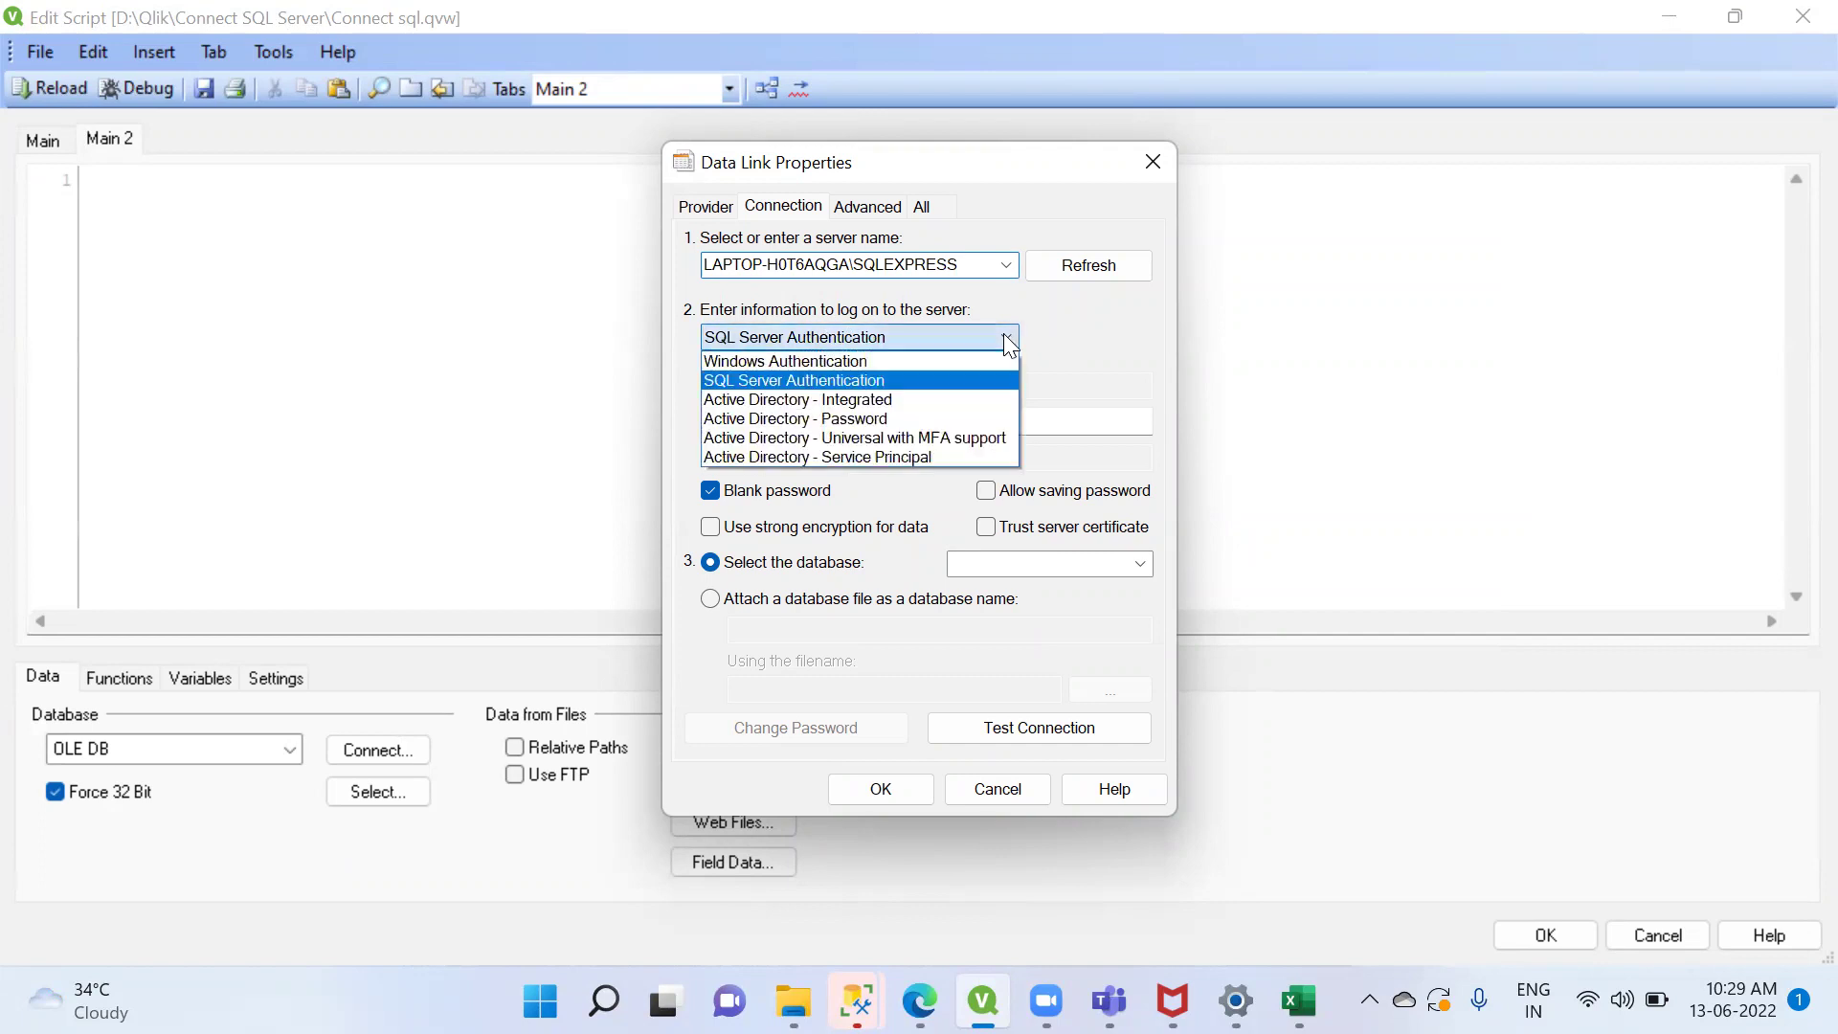
left_click(906, 360)
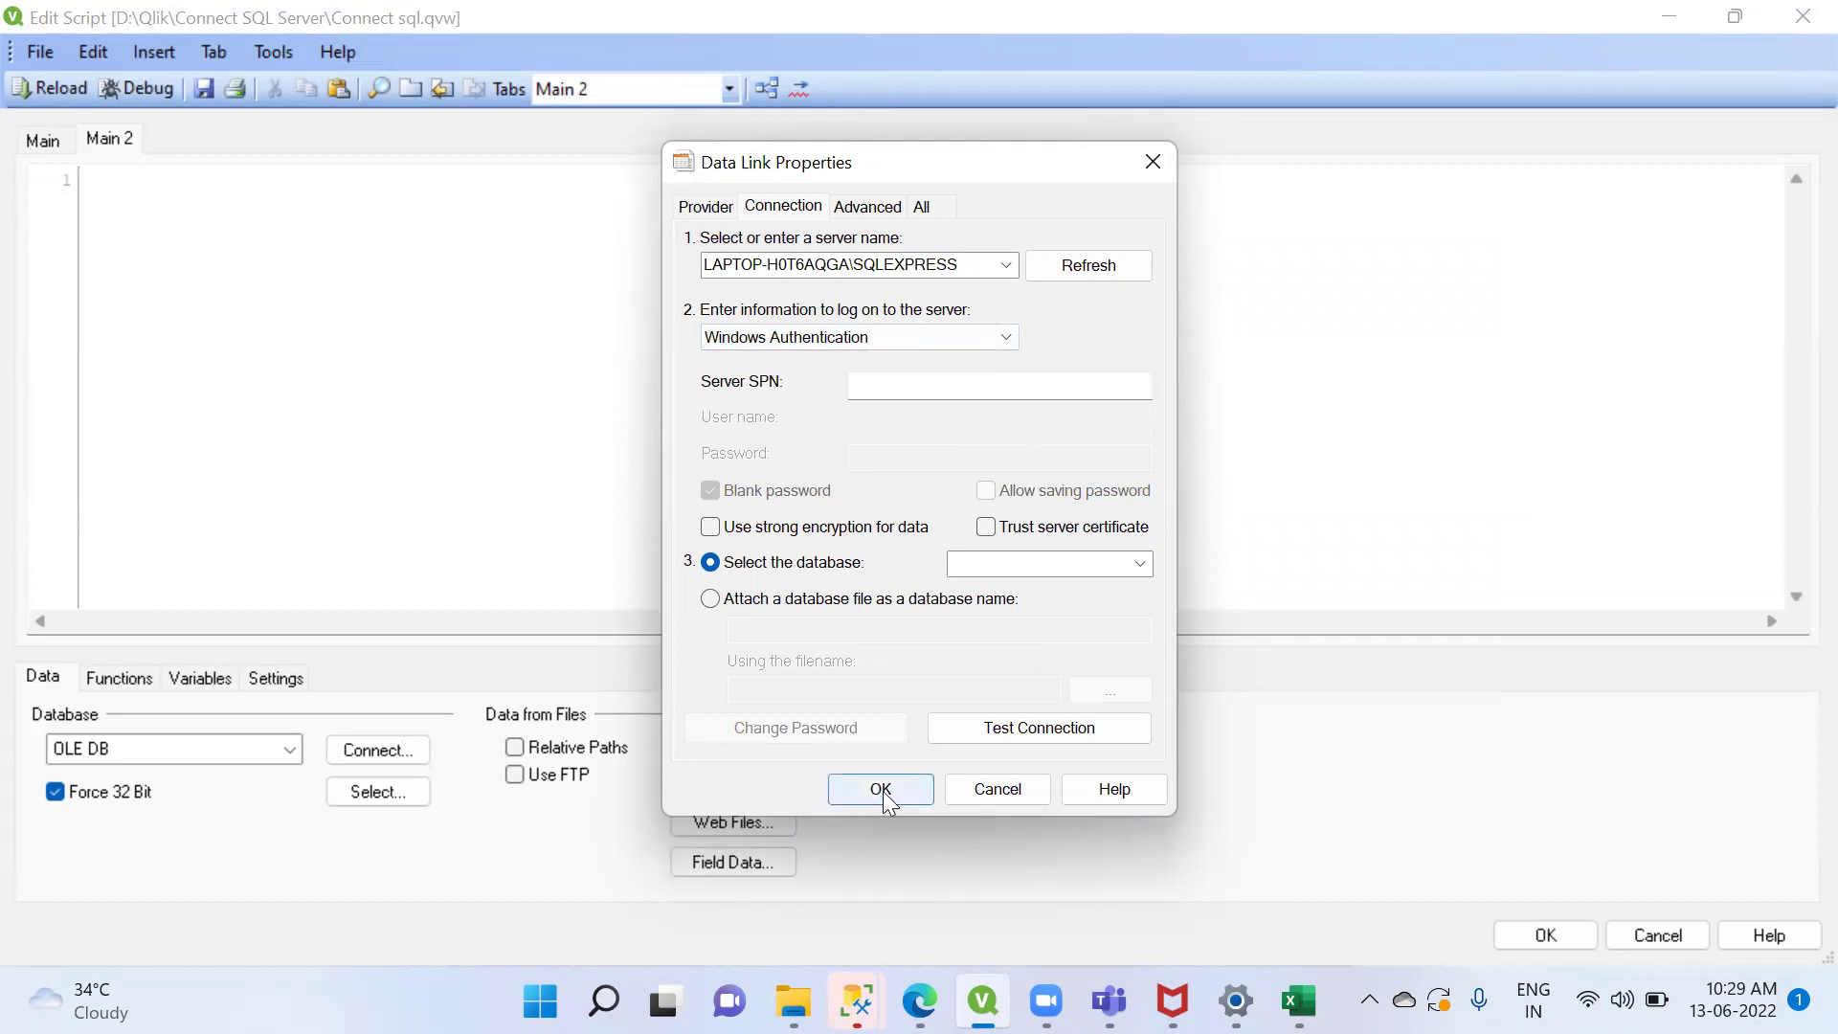
left_click(1057, 735)
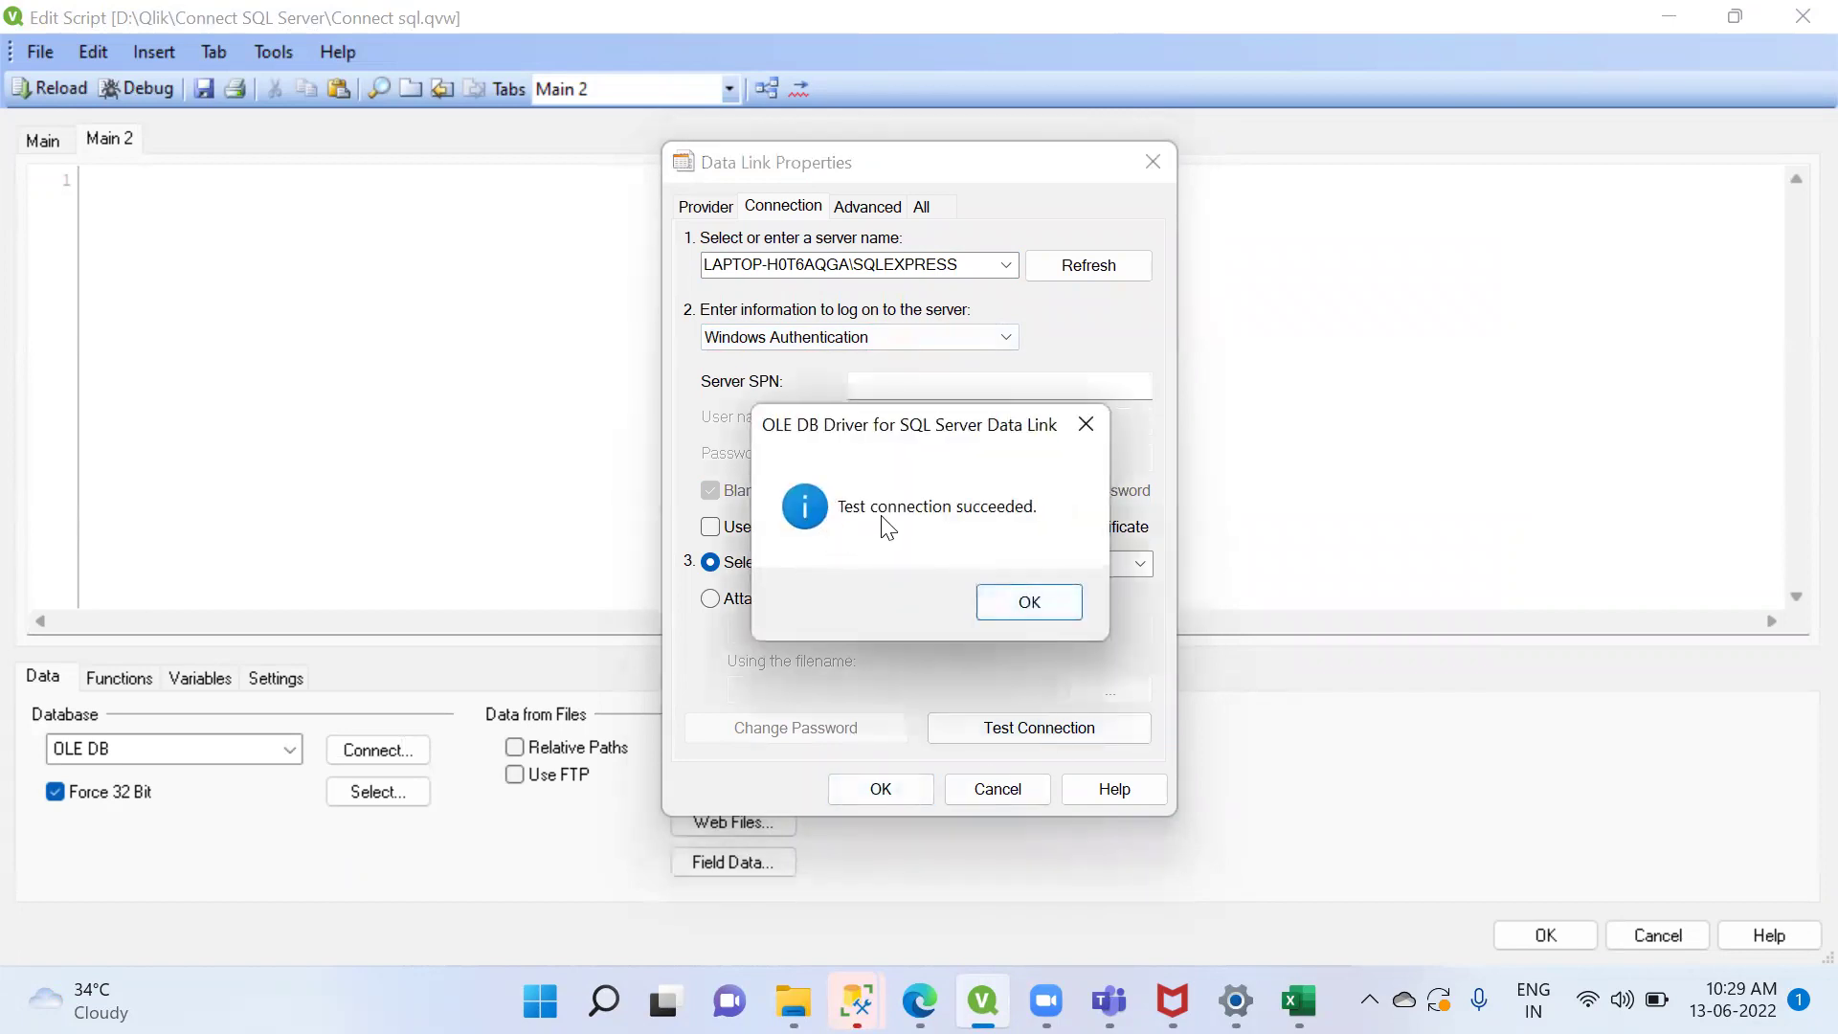
left_click(1032, 599)
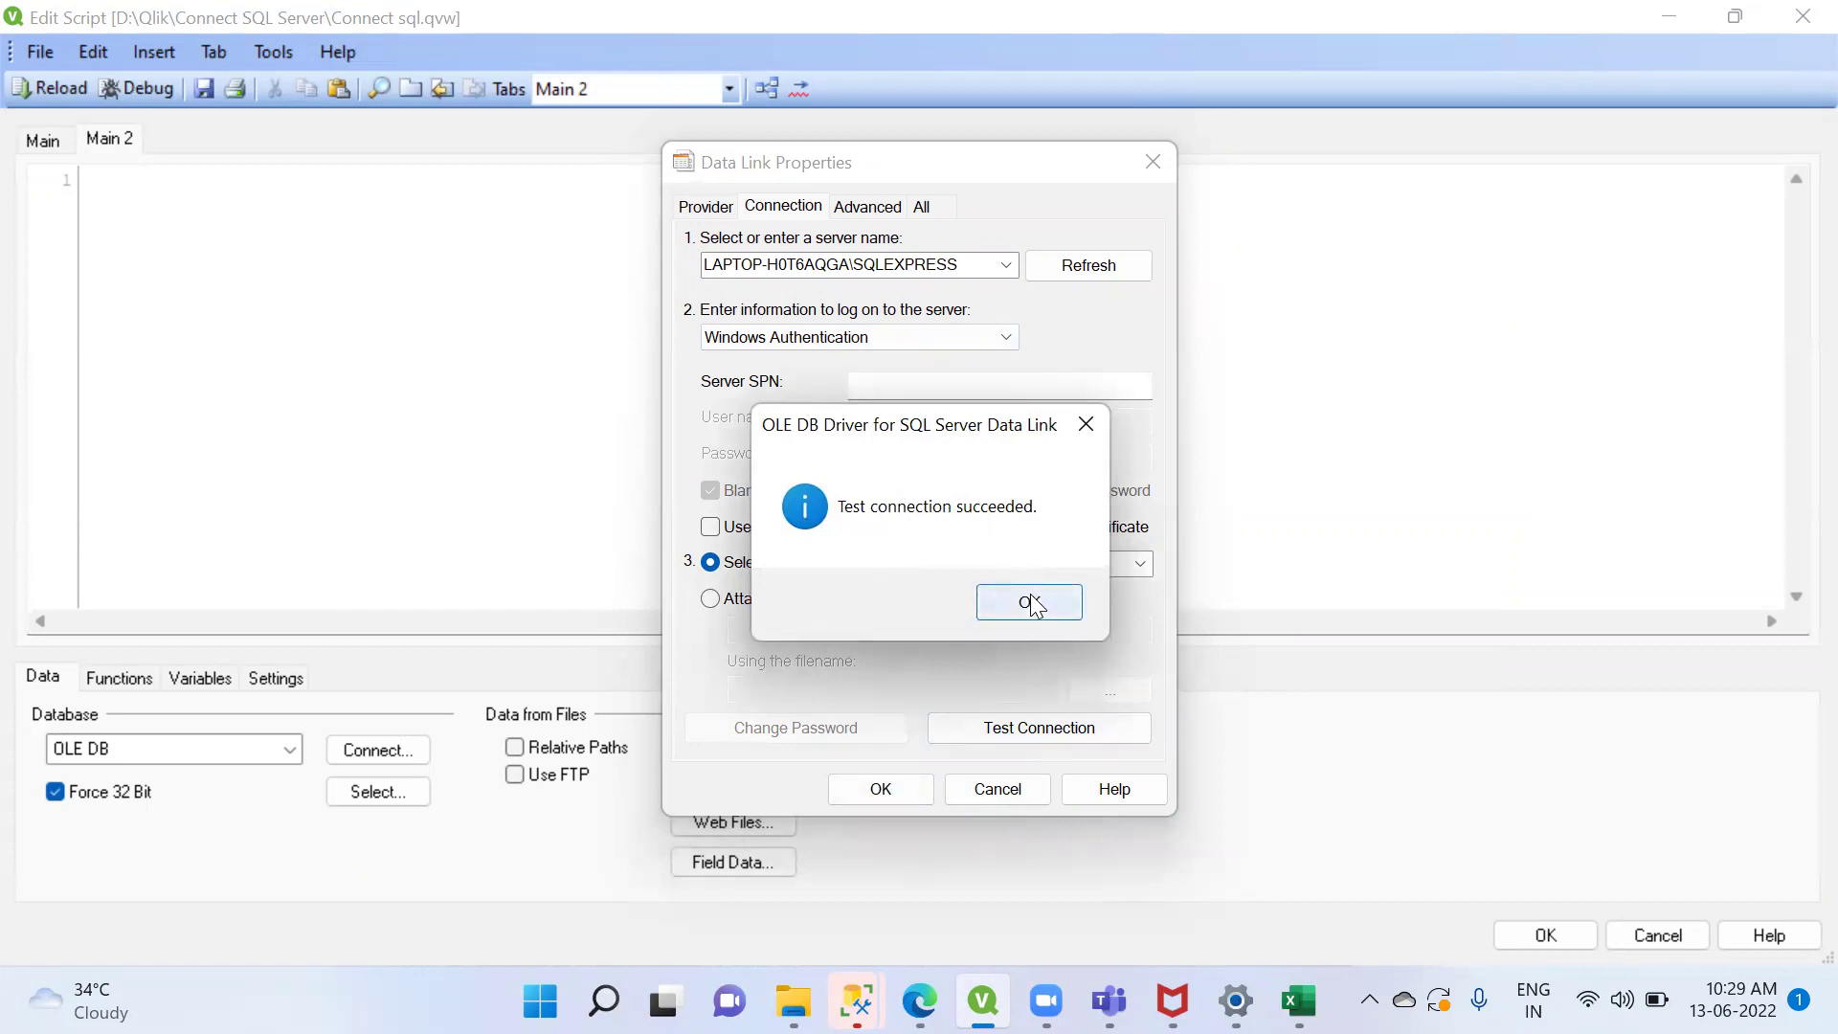
Insert the OLEDB CONNECT32 line into Main 2, review it, and launch Create Select Statement
left_click(881, 789)
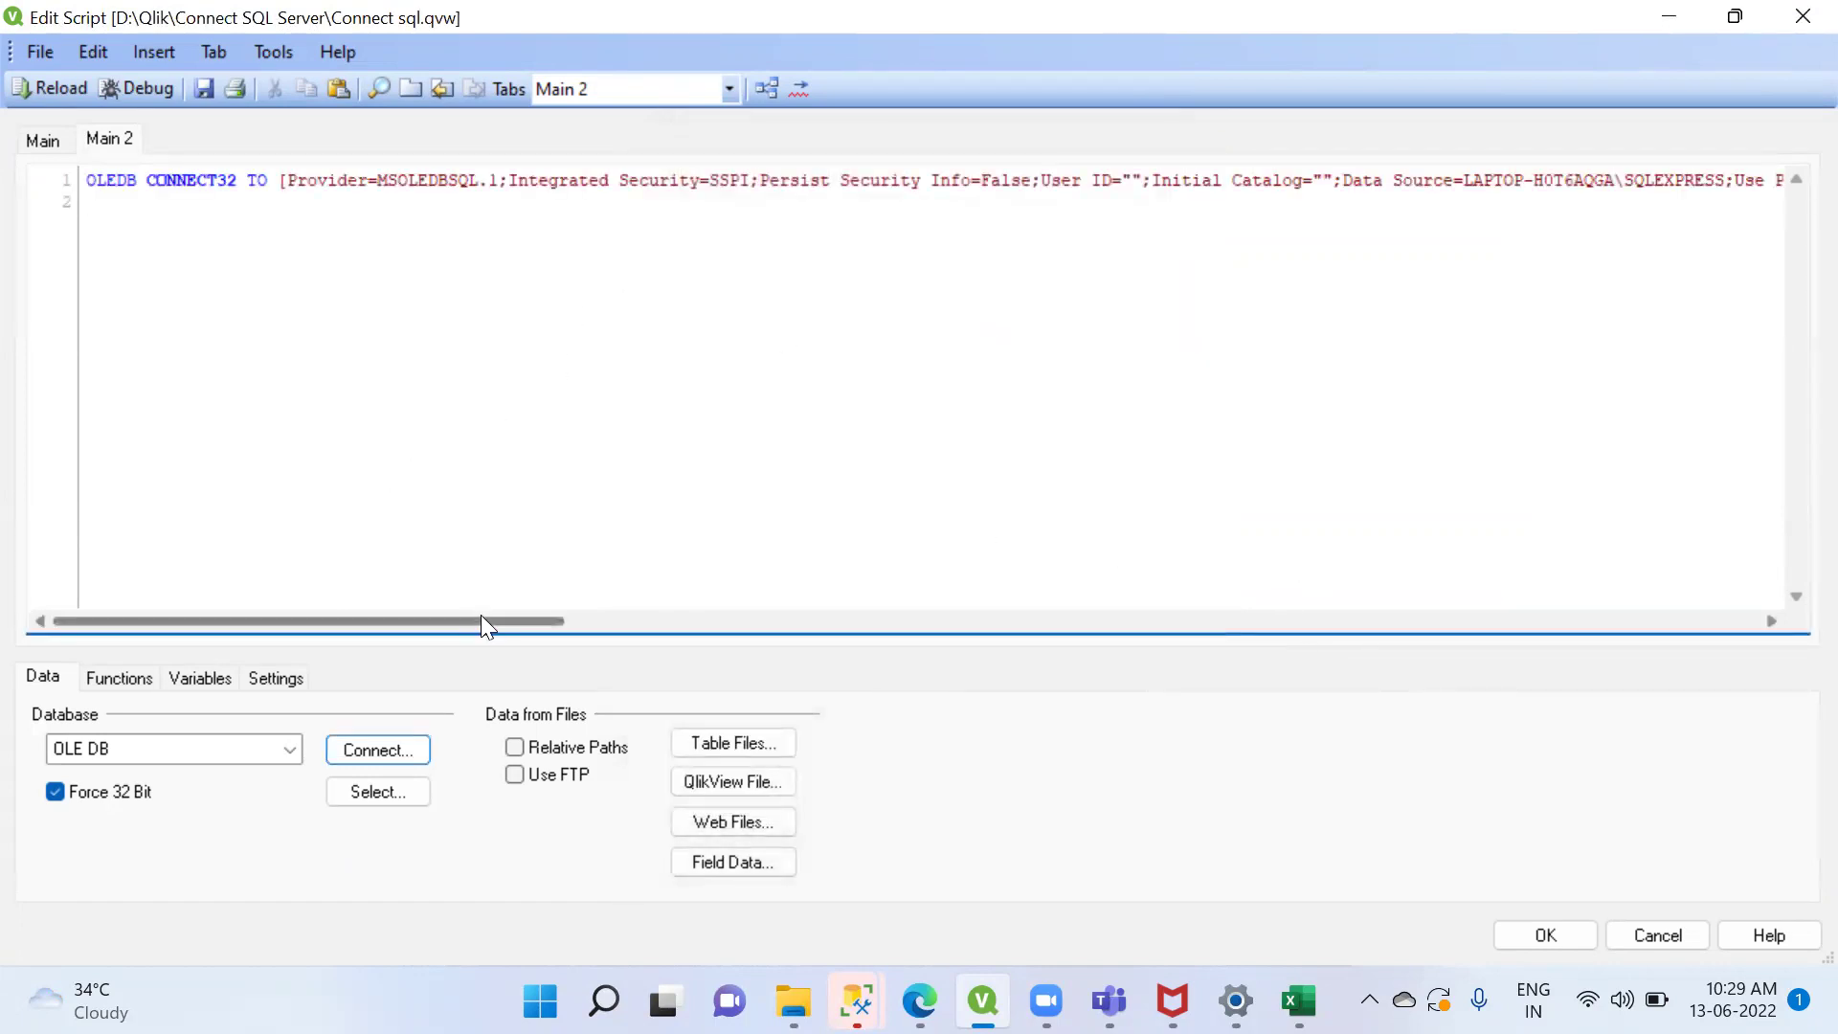
left_click_drag(483, 620, 737, 621)
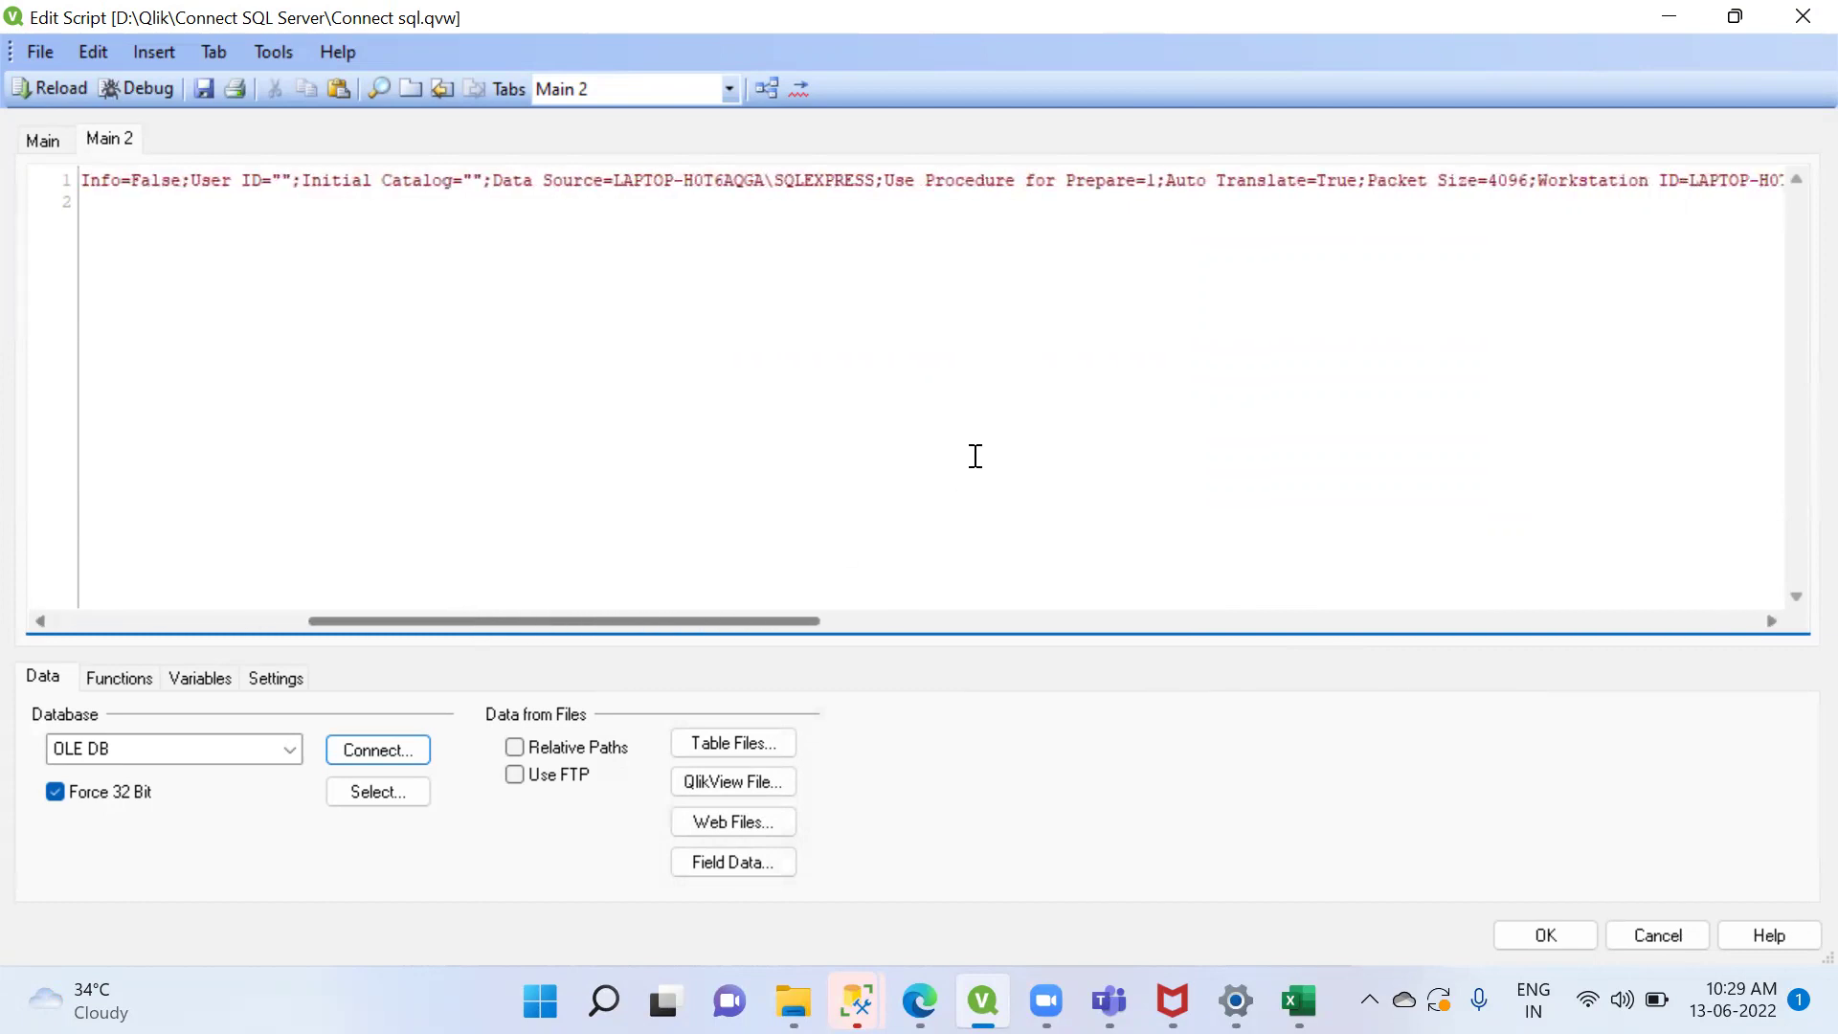
left_click_drag(614, 180, 824, 189)
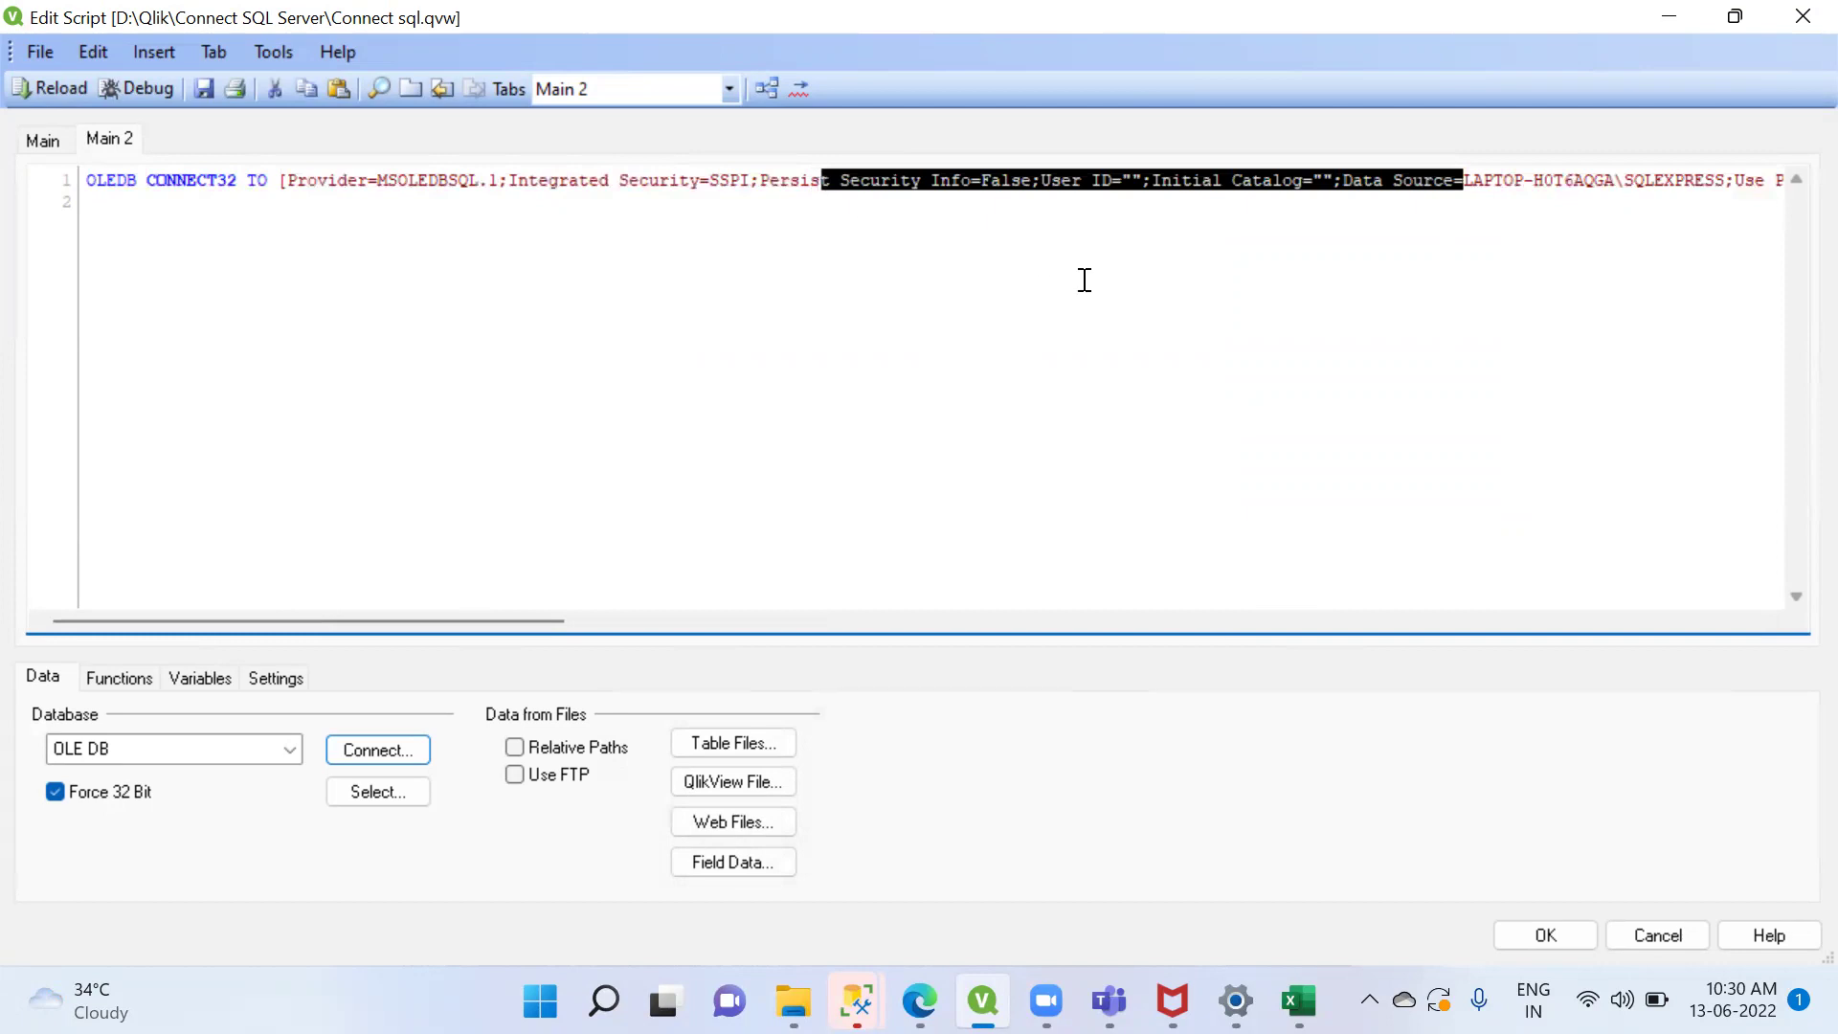
left_click_drag(540, 620, 482, 606)
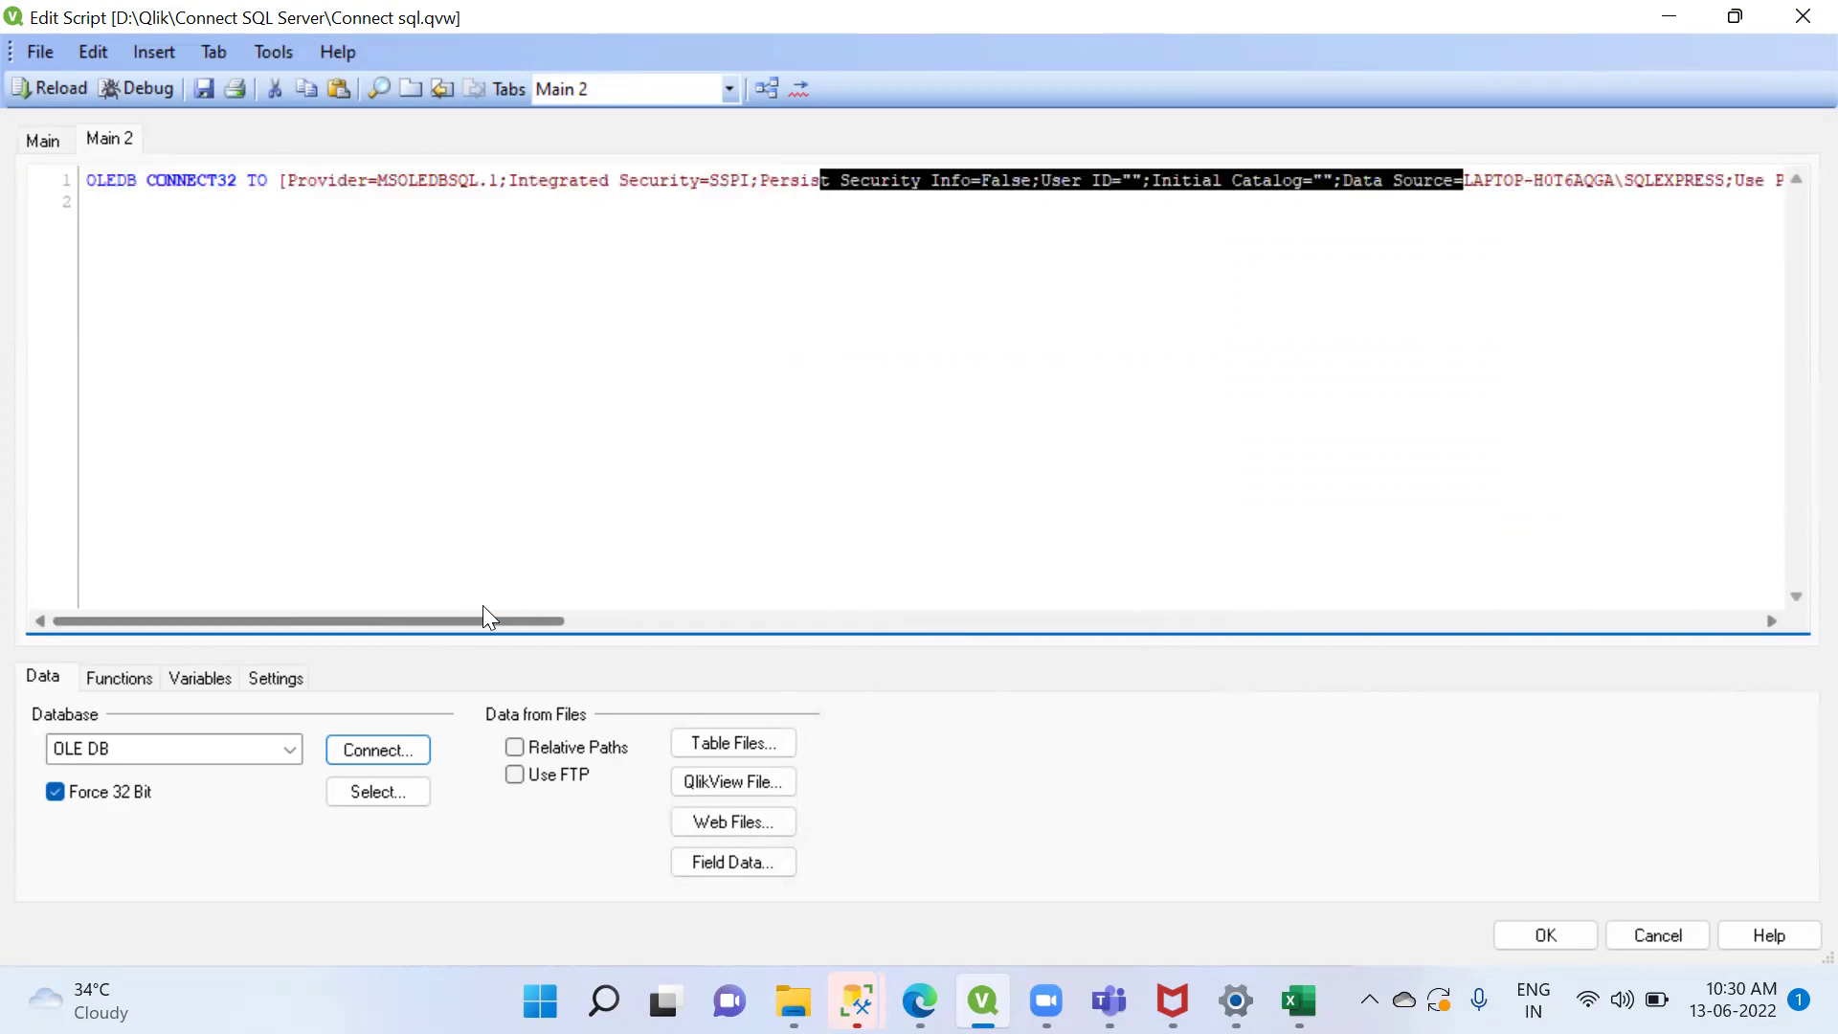
left_click(297, 313)
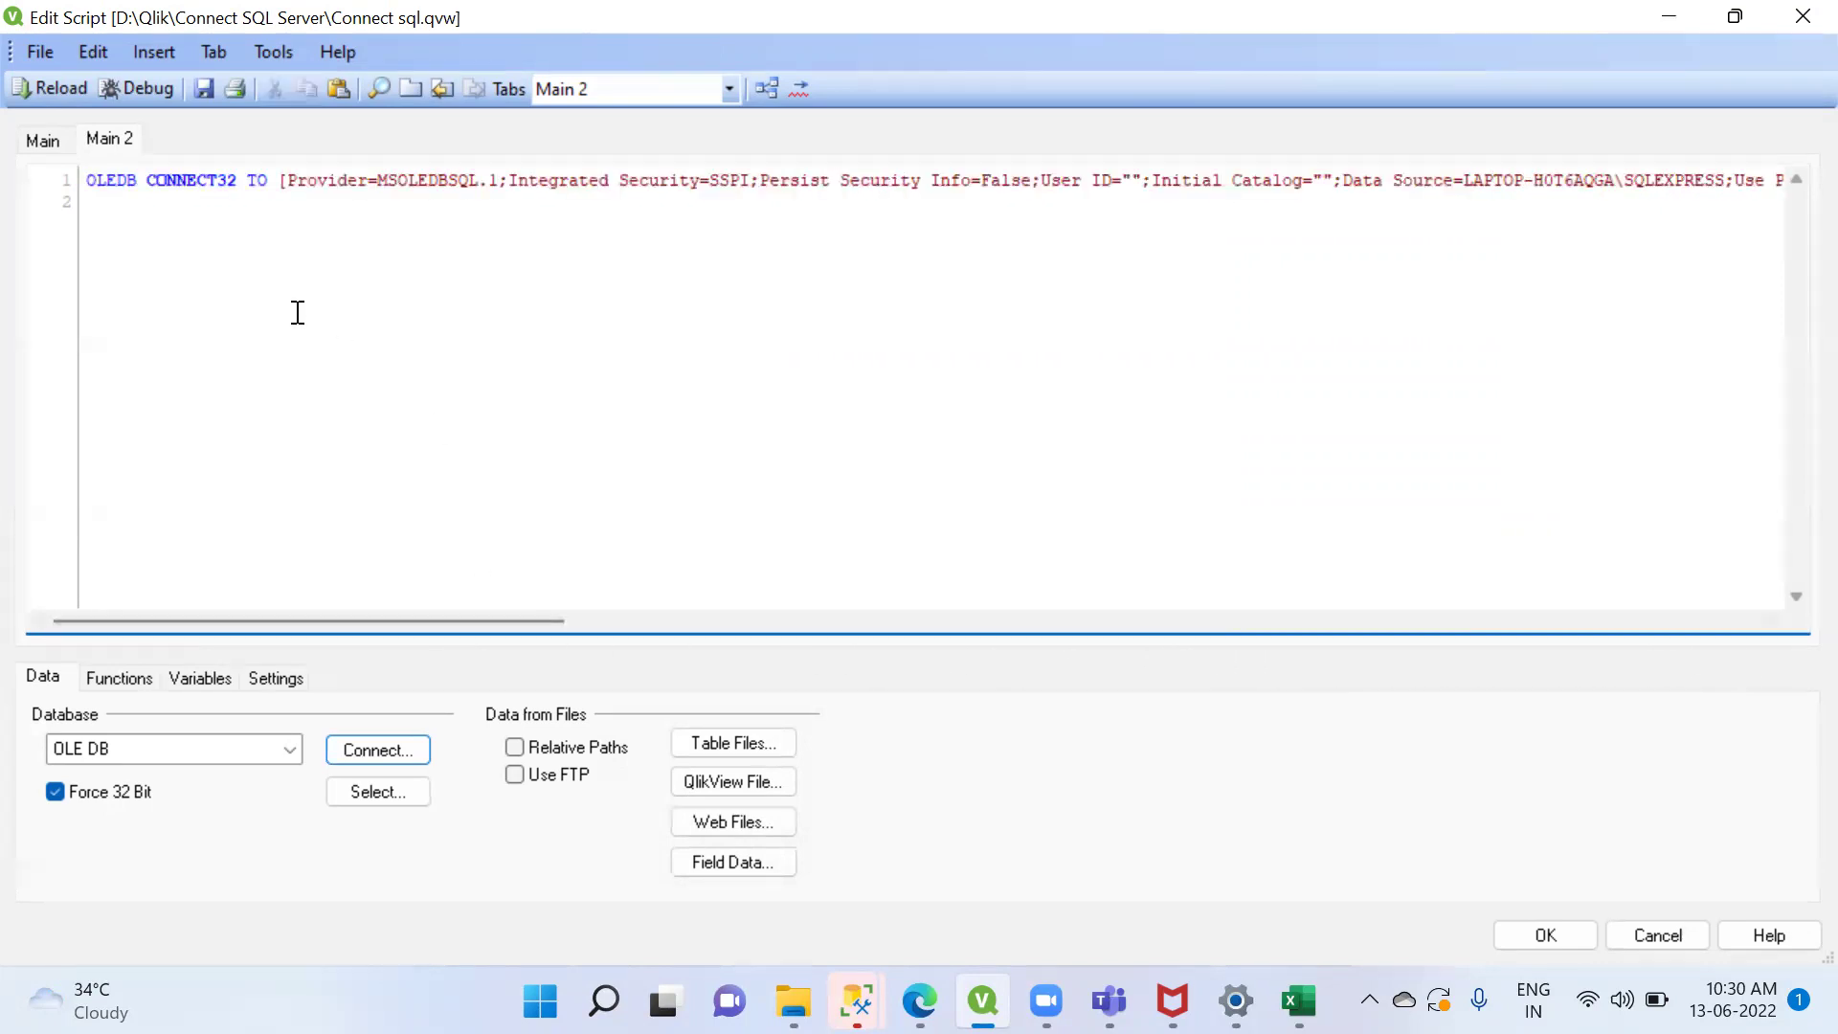
left_click(400, 789)
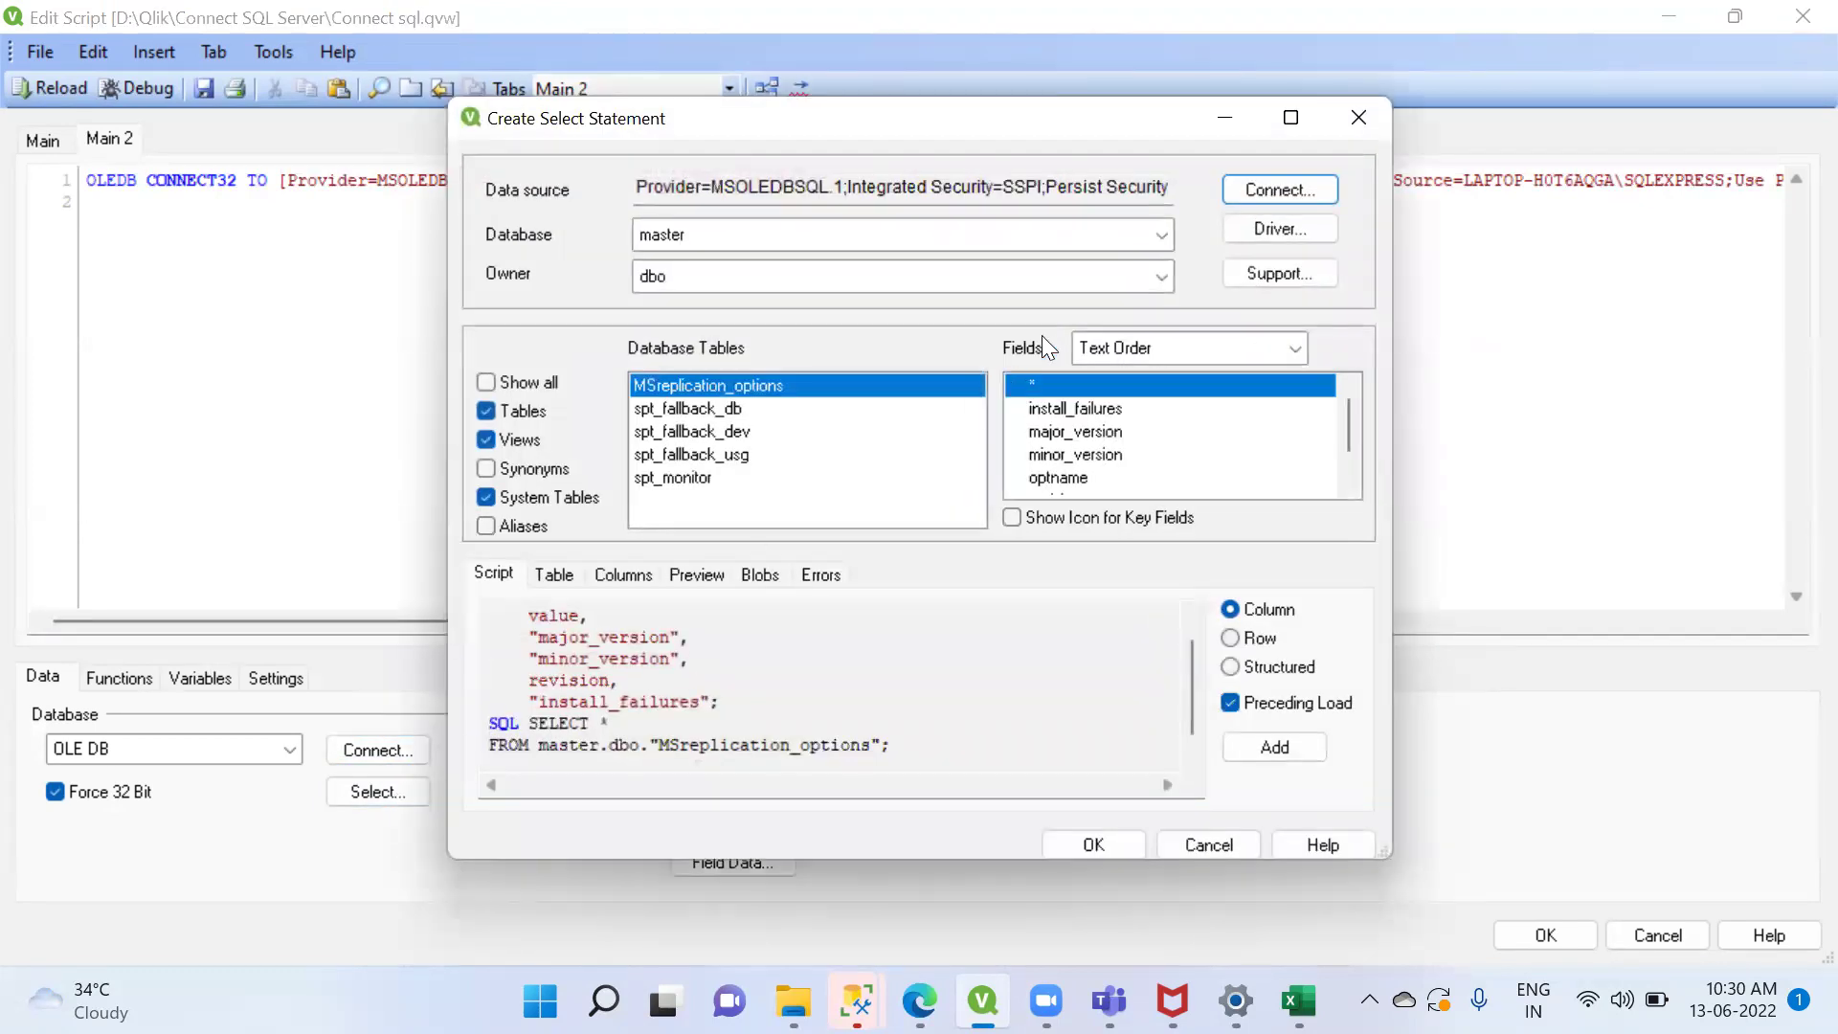
Insert a one-line SELECT of all Feel High Orders fields, without Preceding Load
left_click(1162, 236)
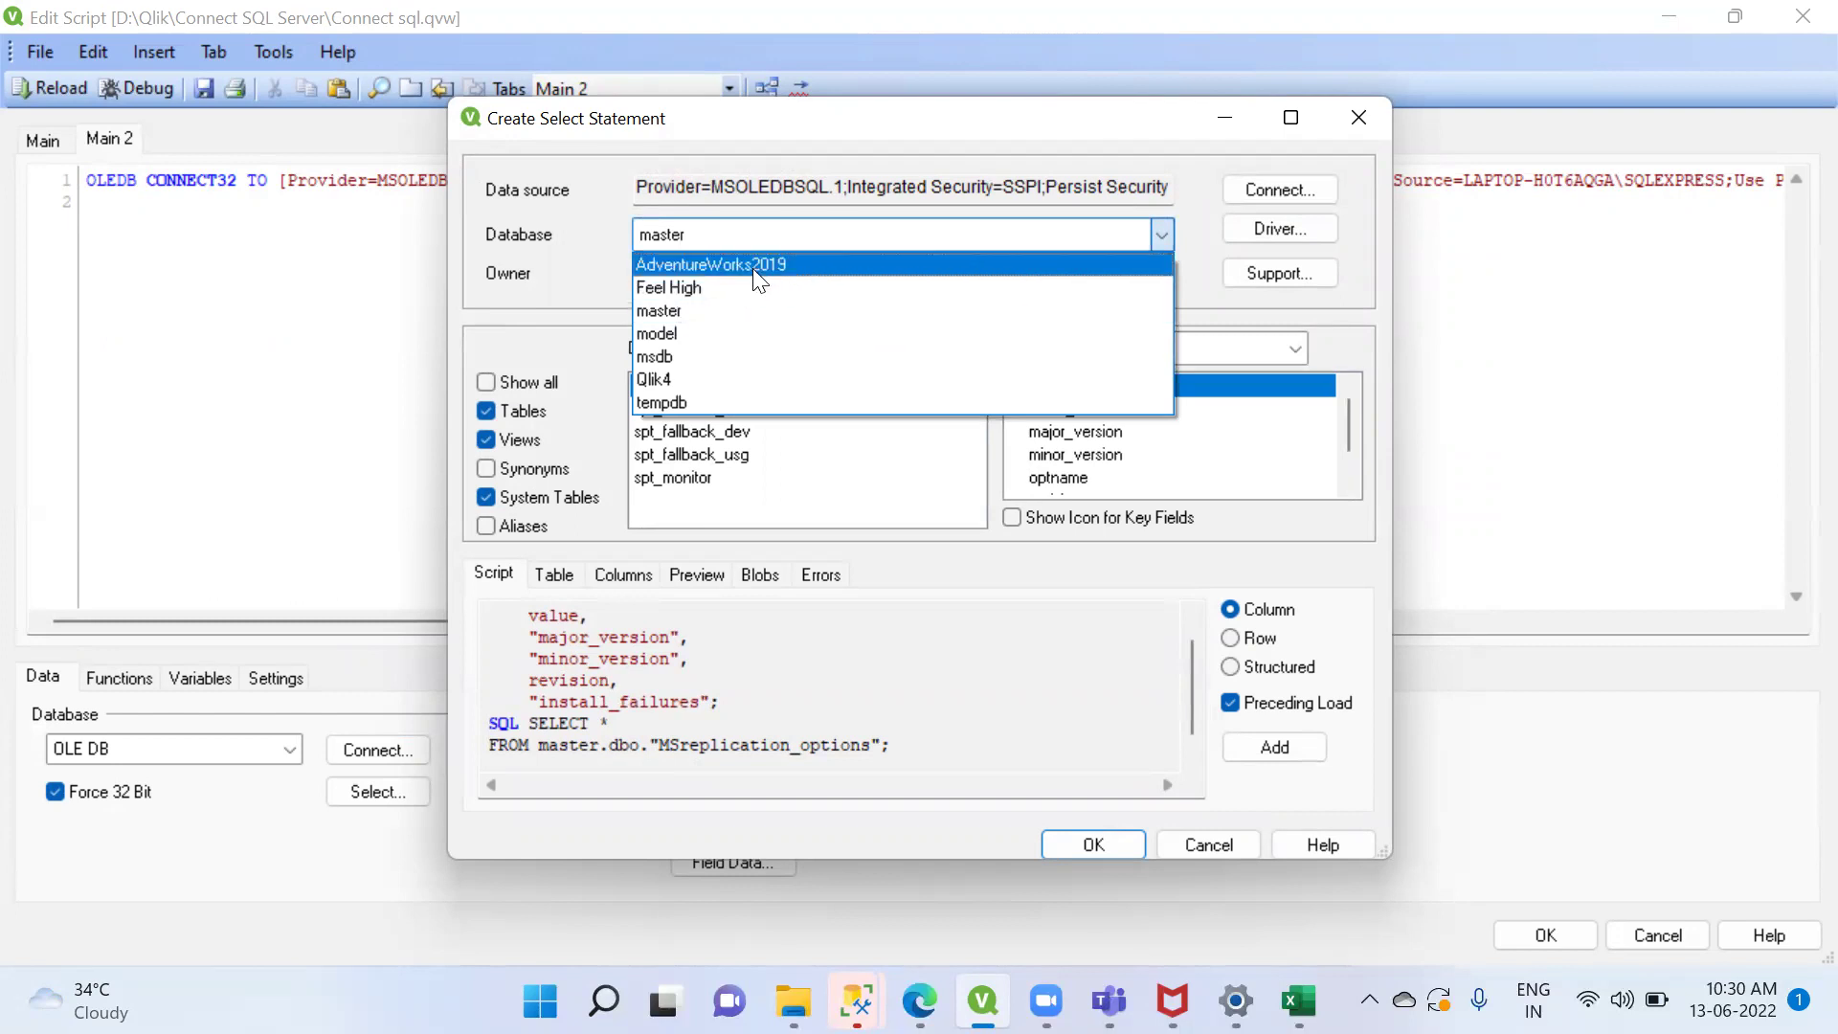
left_click(732, 287)
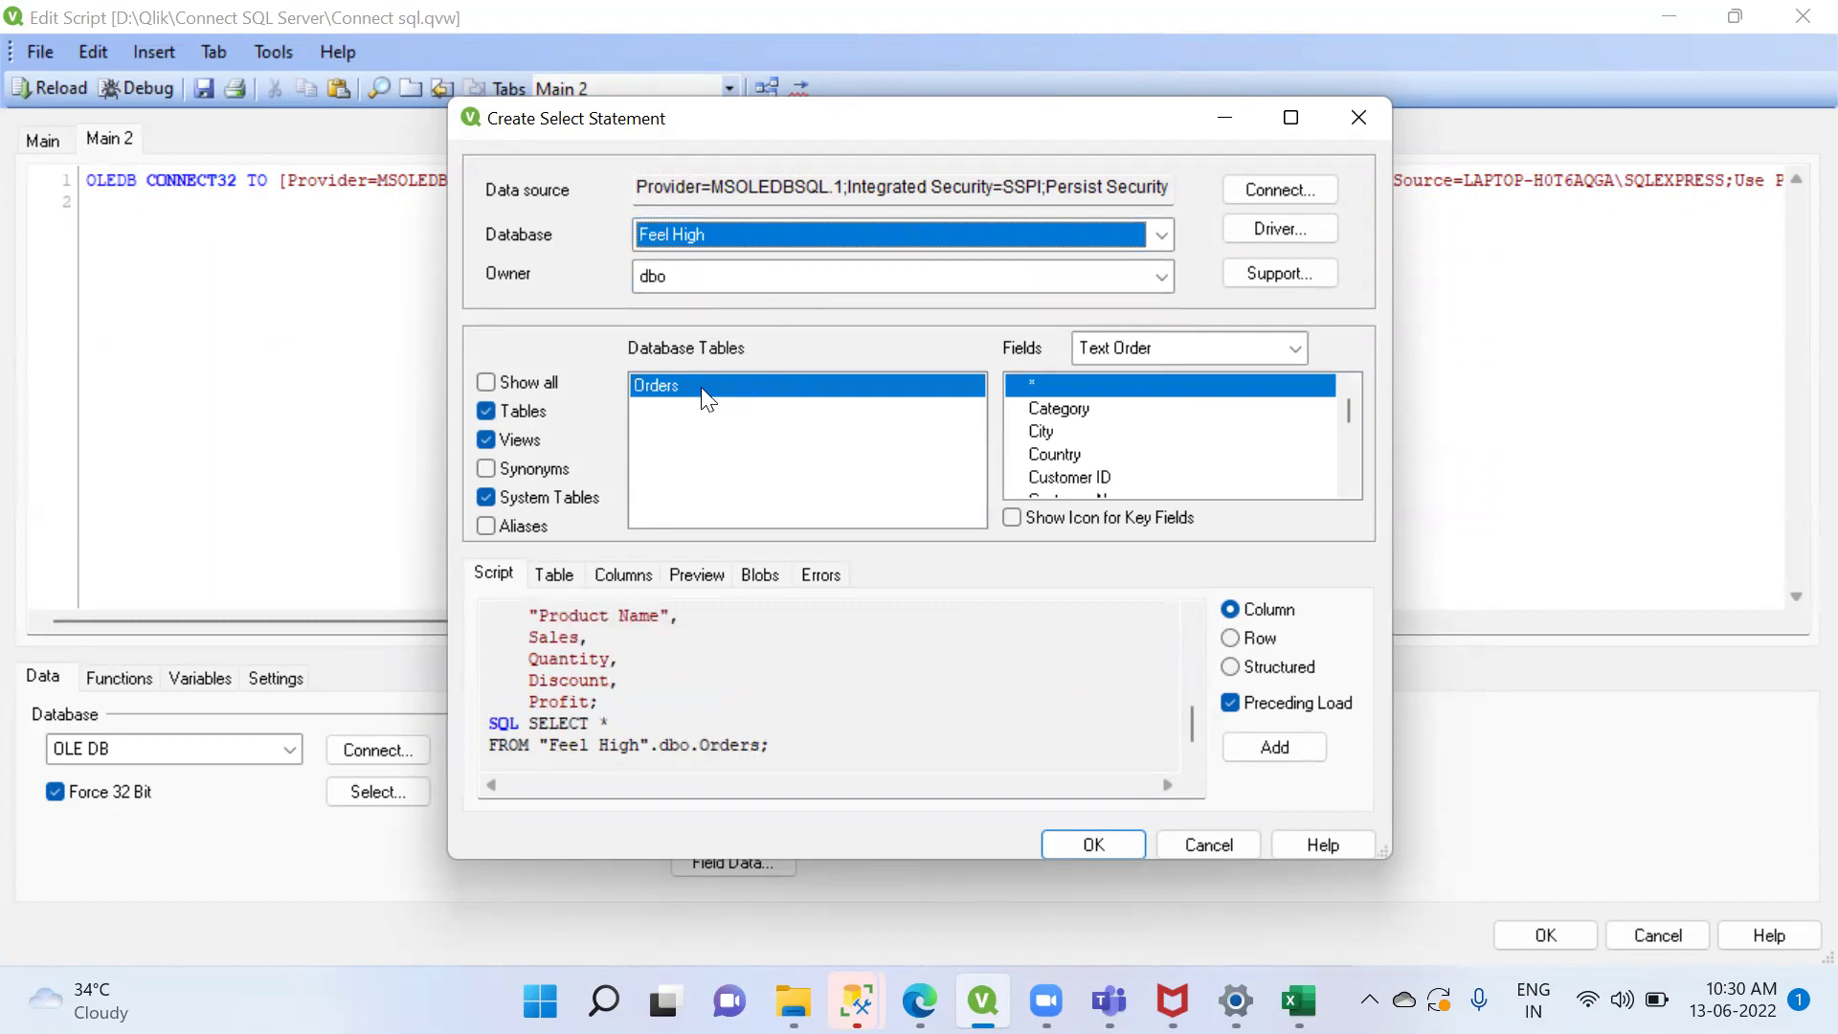
left_click(1060, 416)
left_click_drag(1060, 415, 1002, 764)
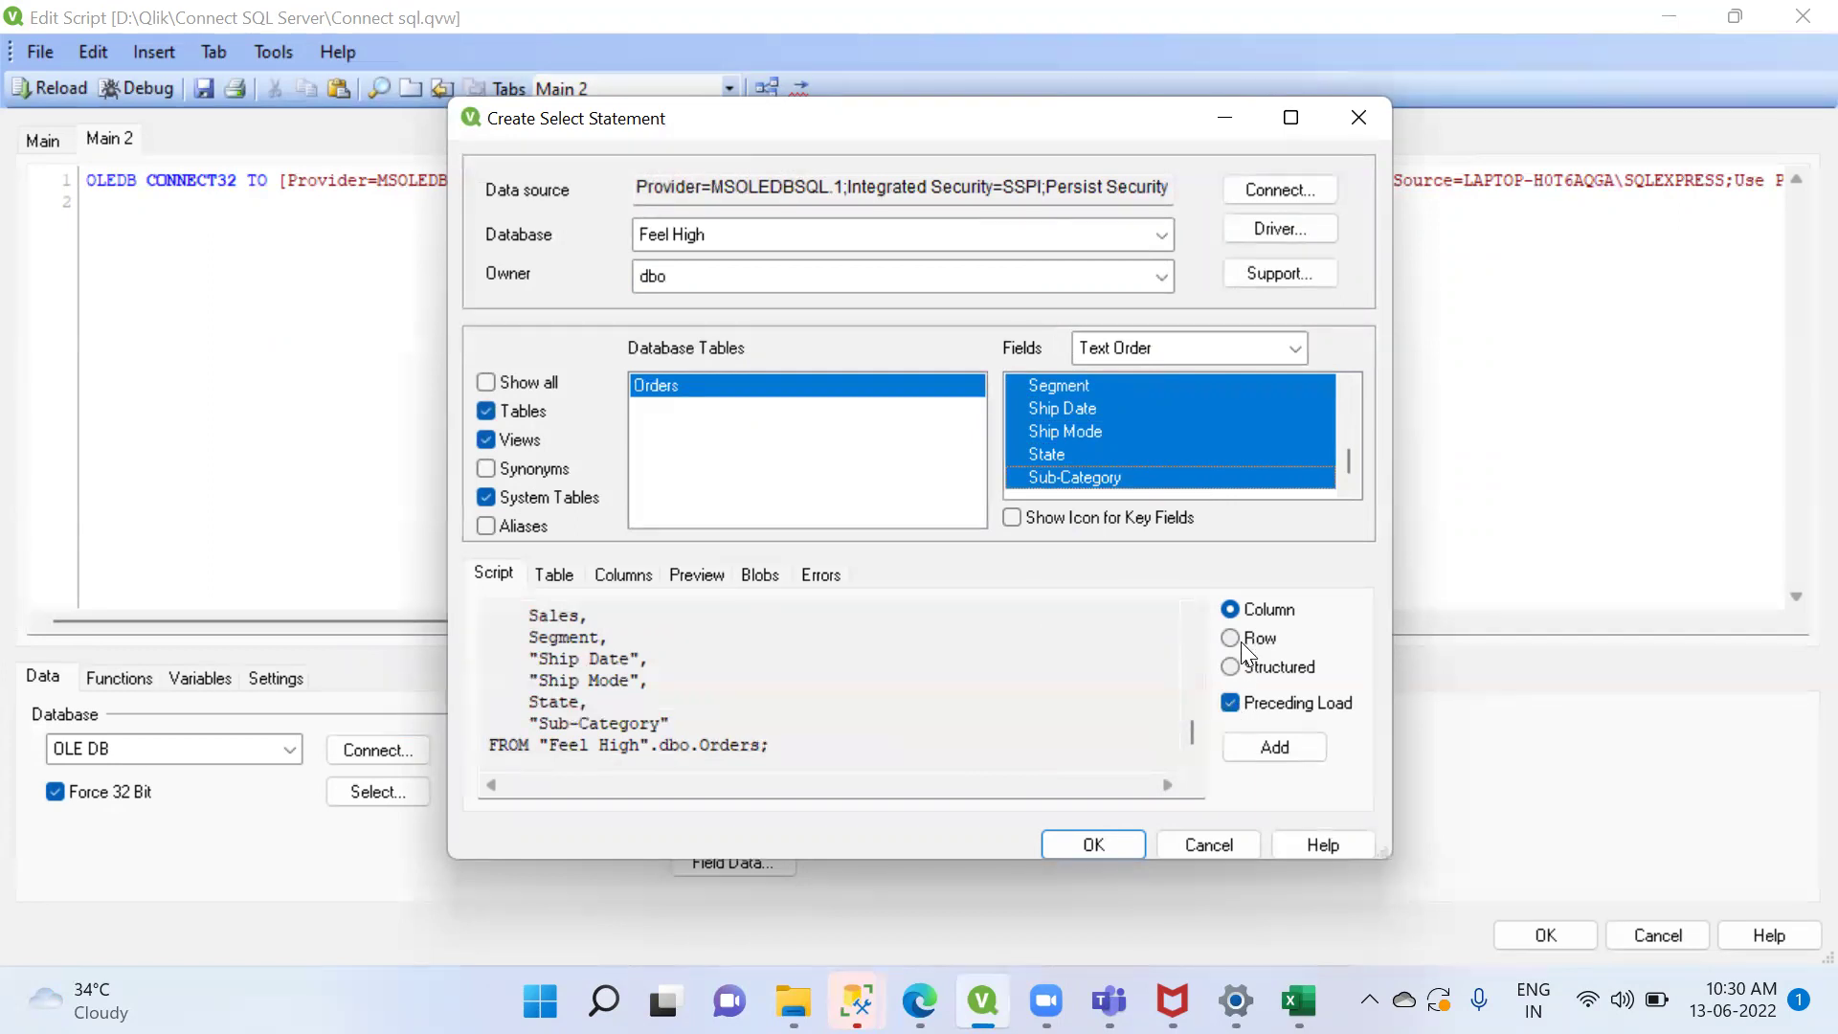
left_click(1231, 702)
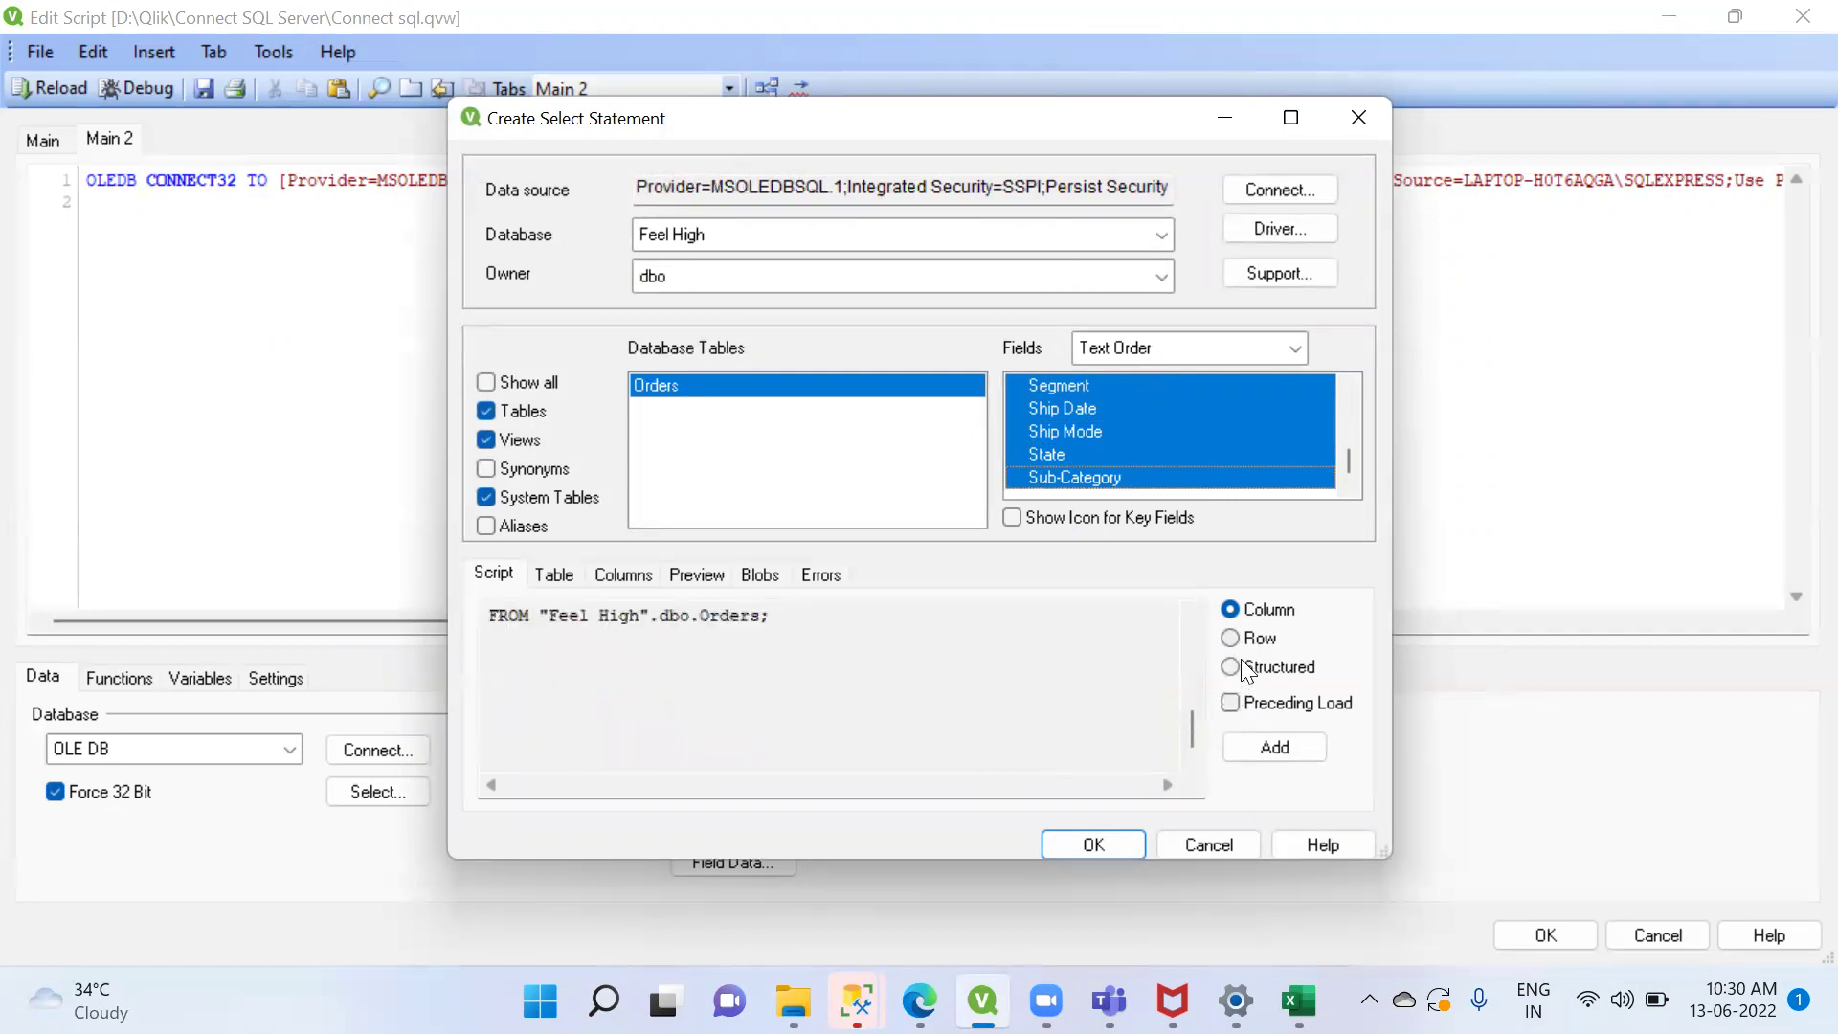
left_click(1229, 638)
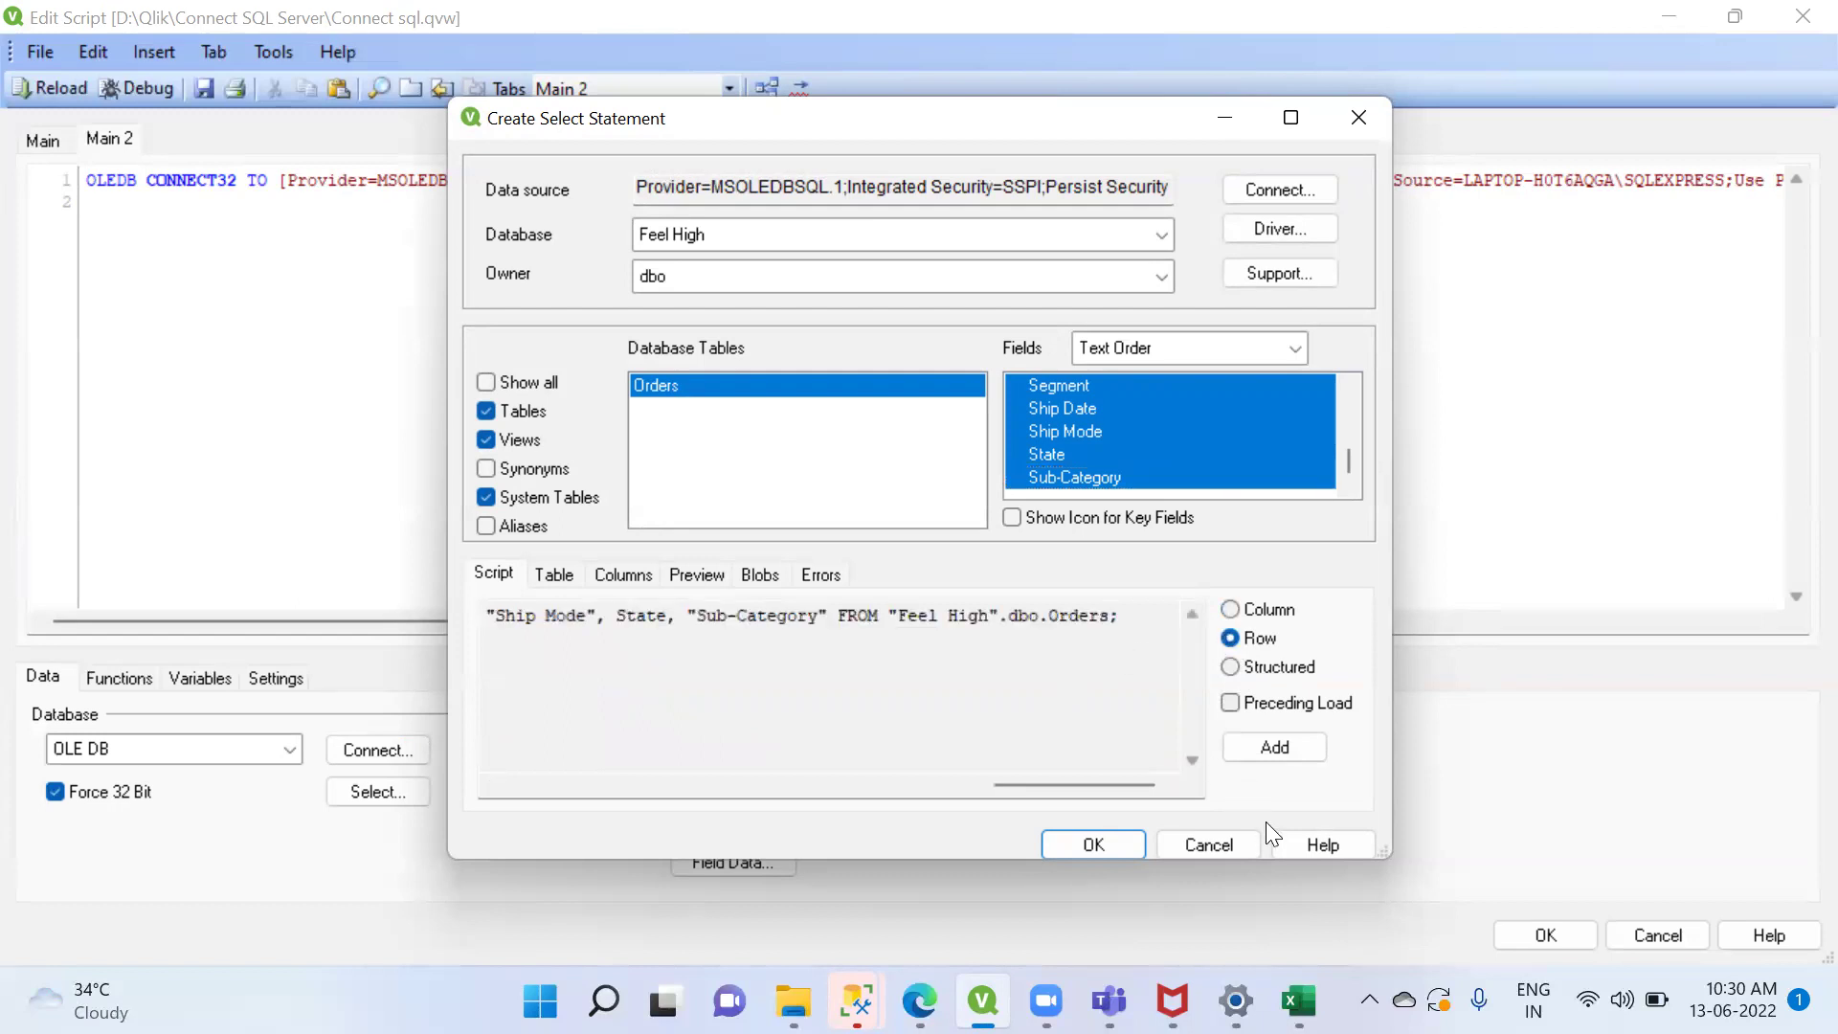
left_click(1103, 840)
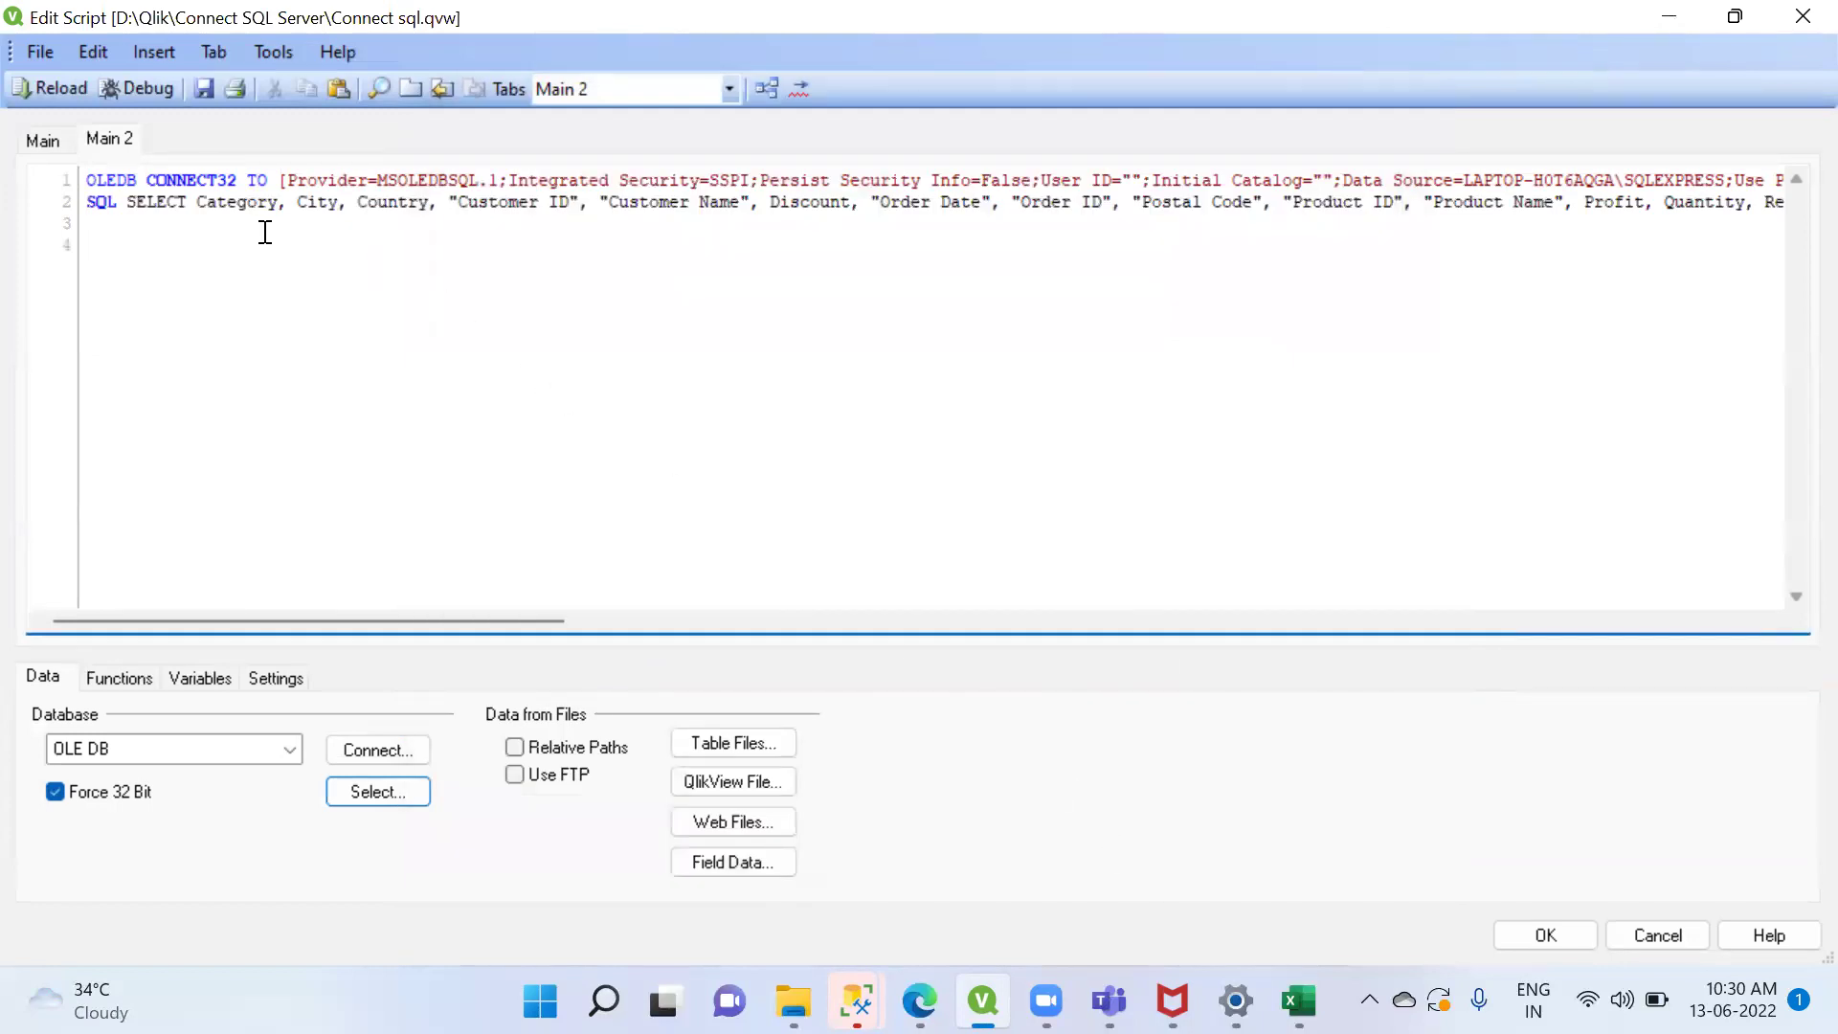
left_click(297, 202)
Break the SELECT at City and Country, delete its lines, and reopen Create Select Statement
key("Return")
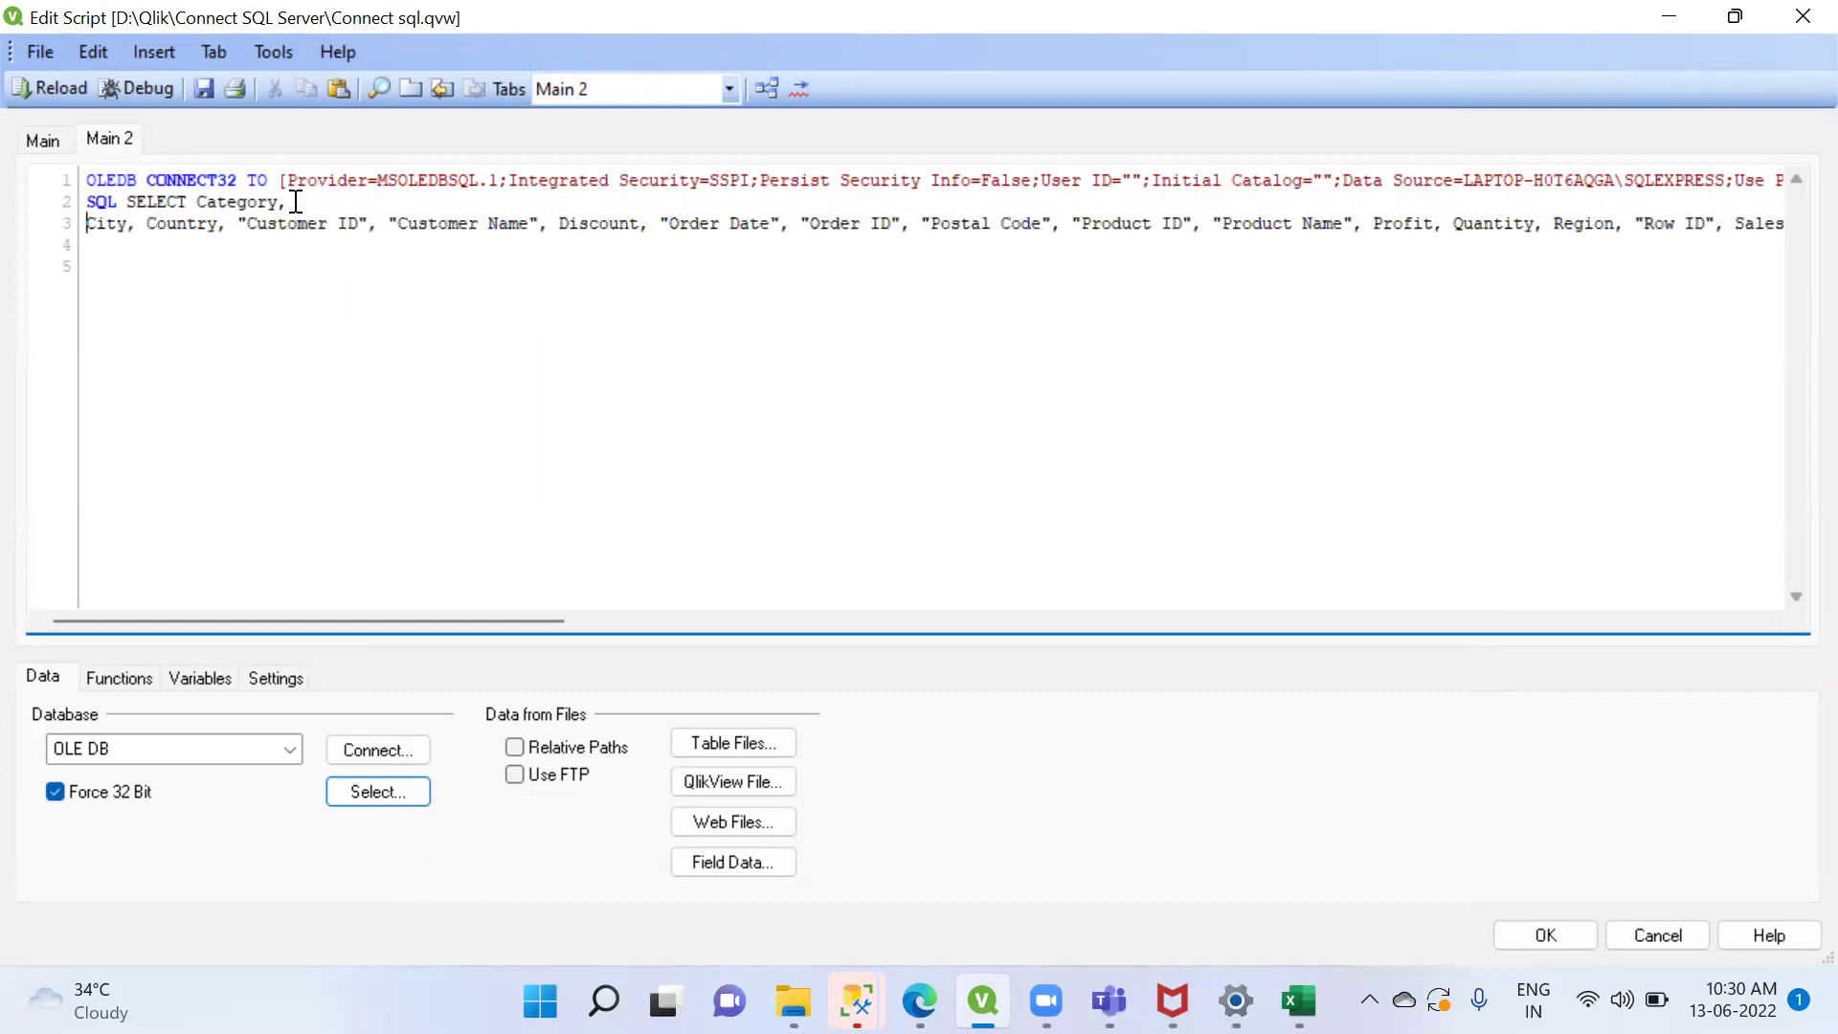
left_click(146, 224)
key("Return")
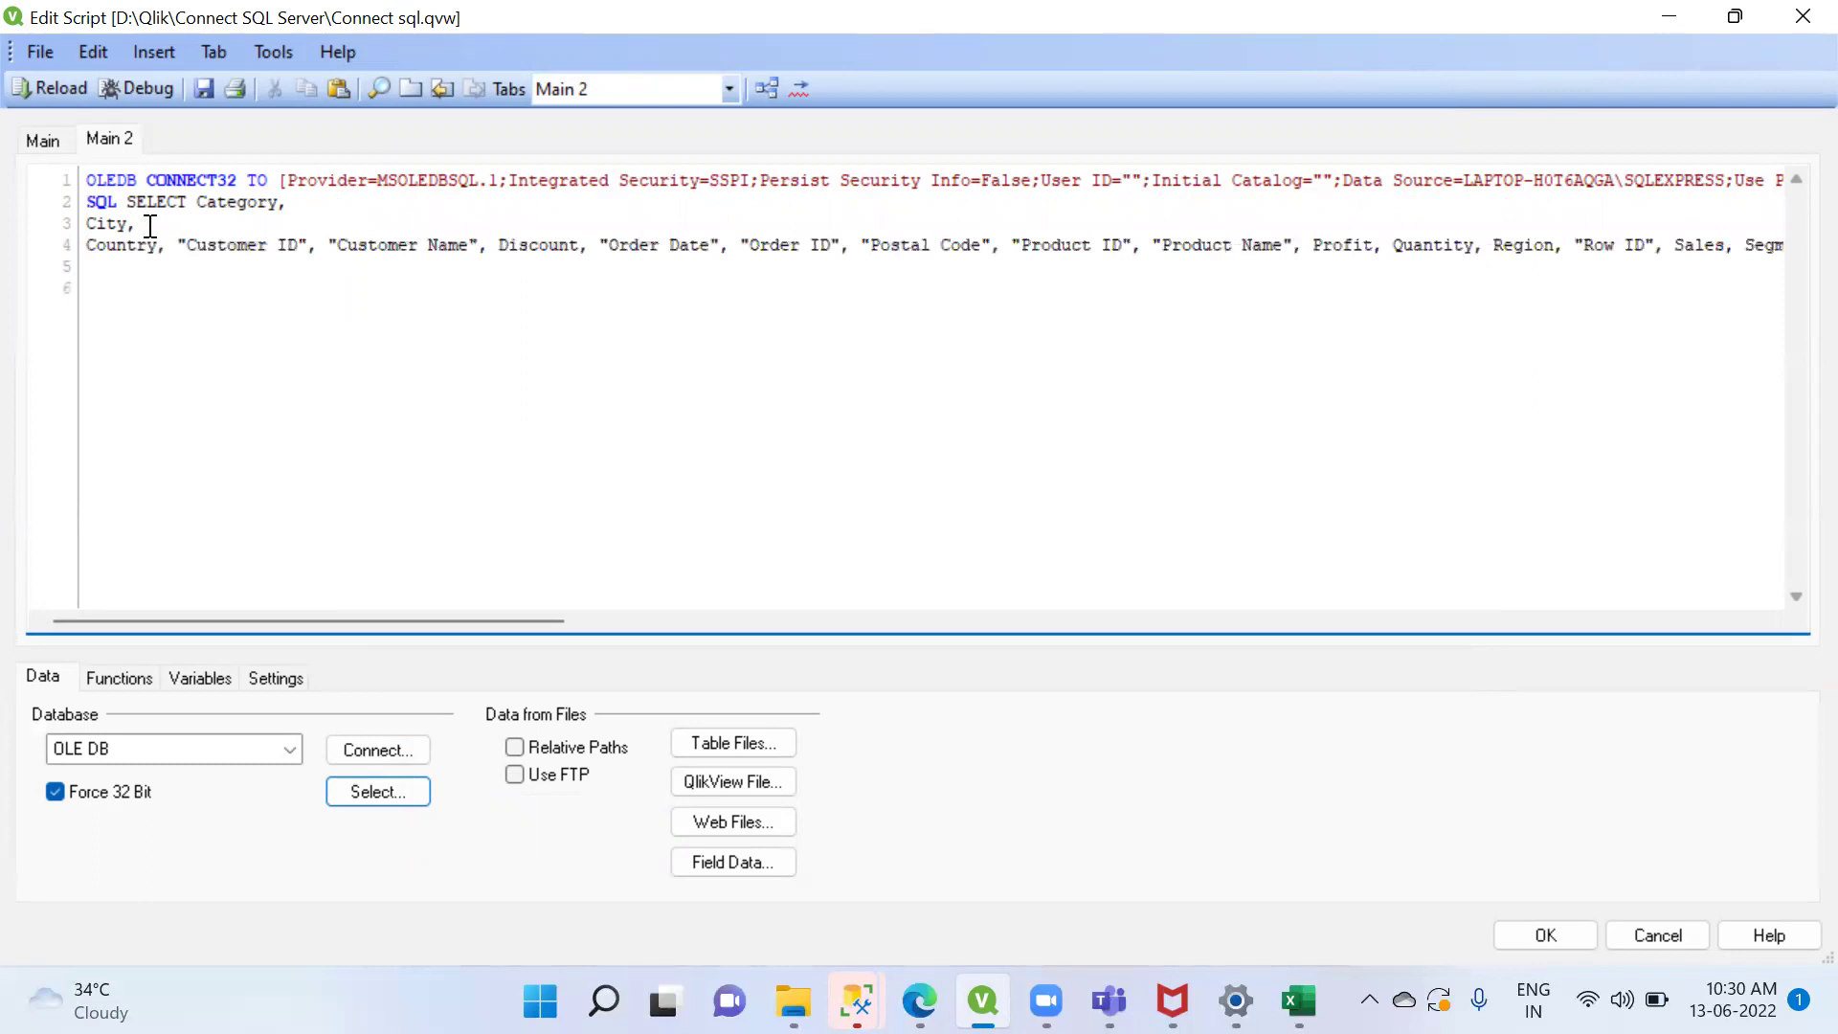
left_click_drag(85, 199, 397, 414)
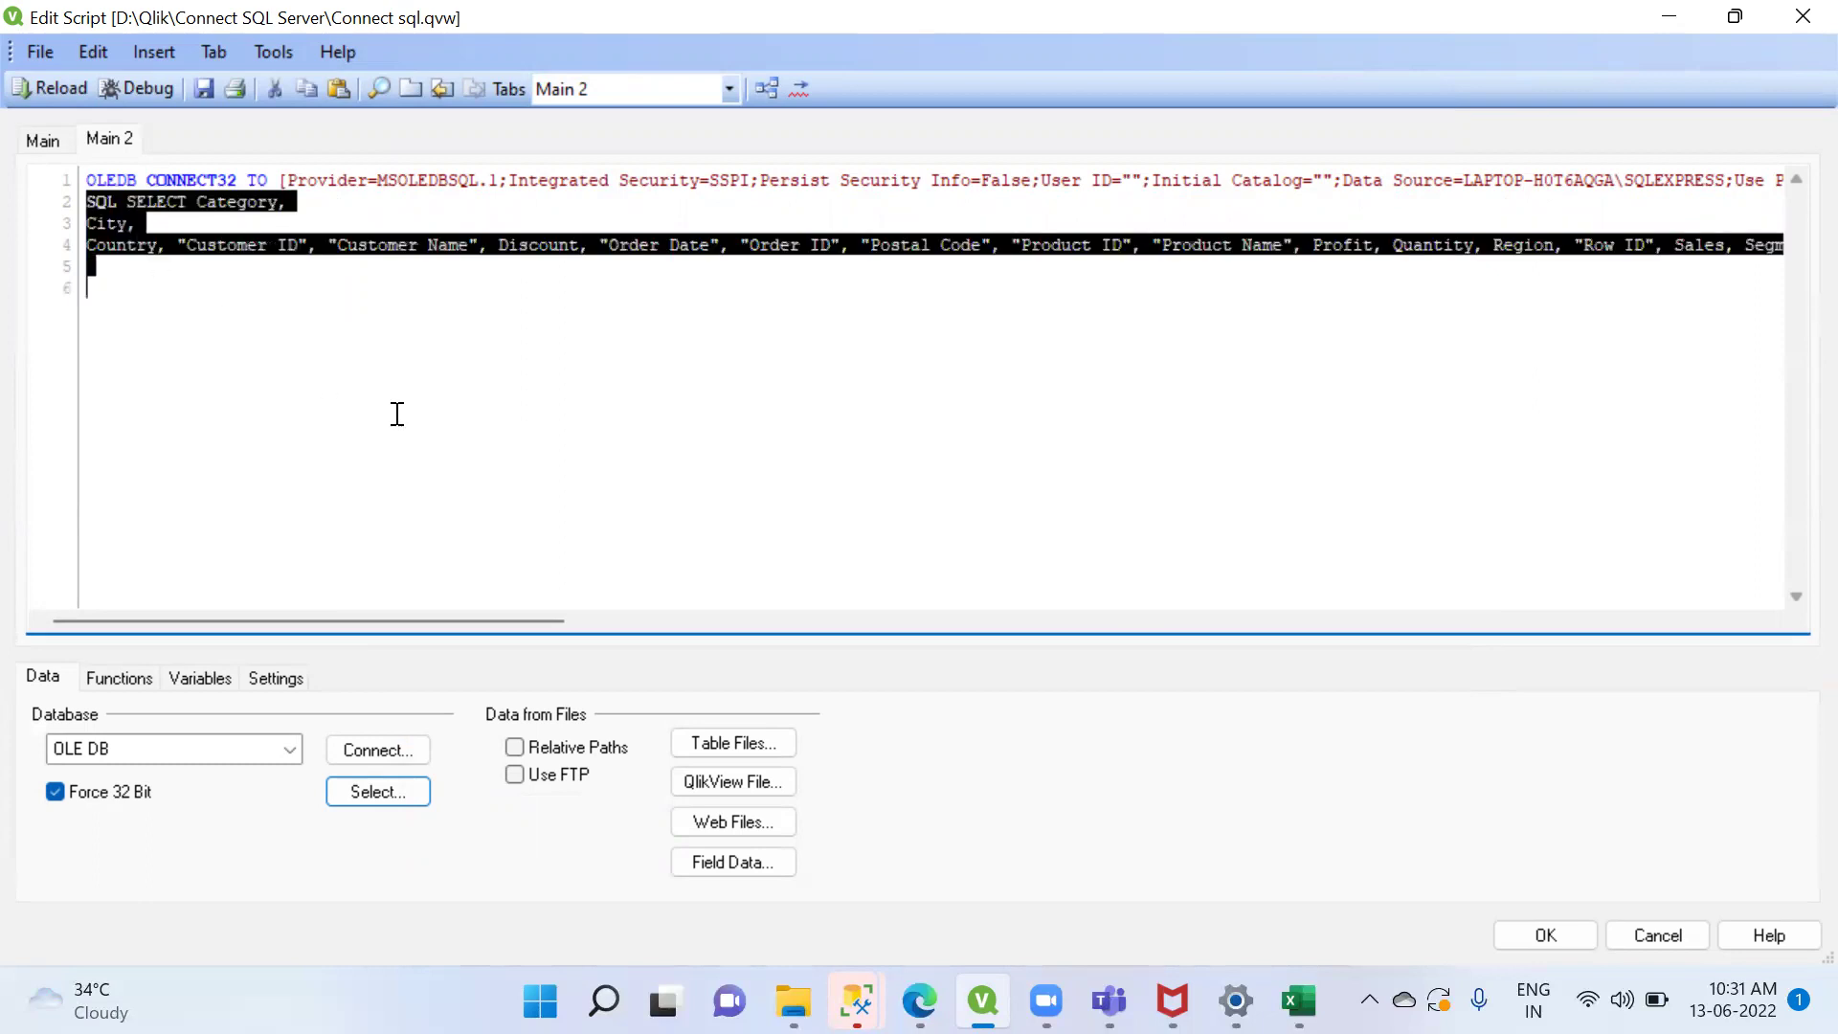
key("Delete")
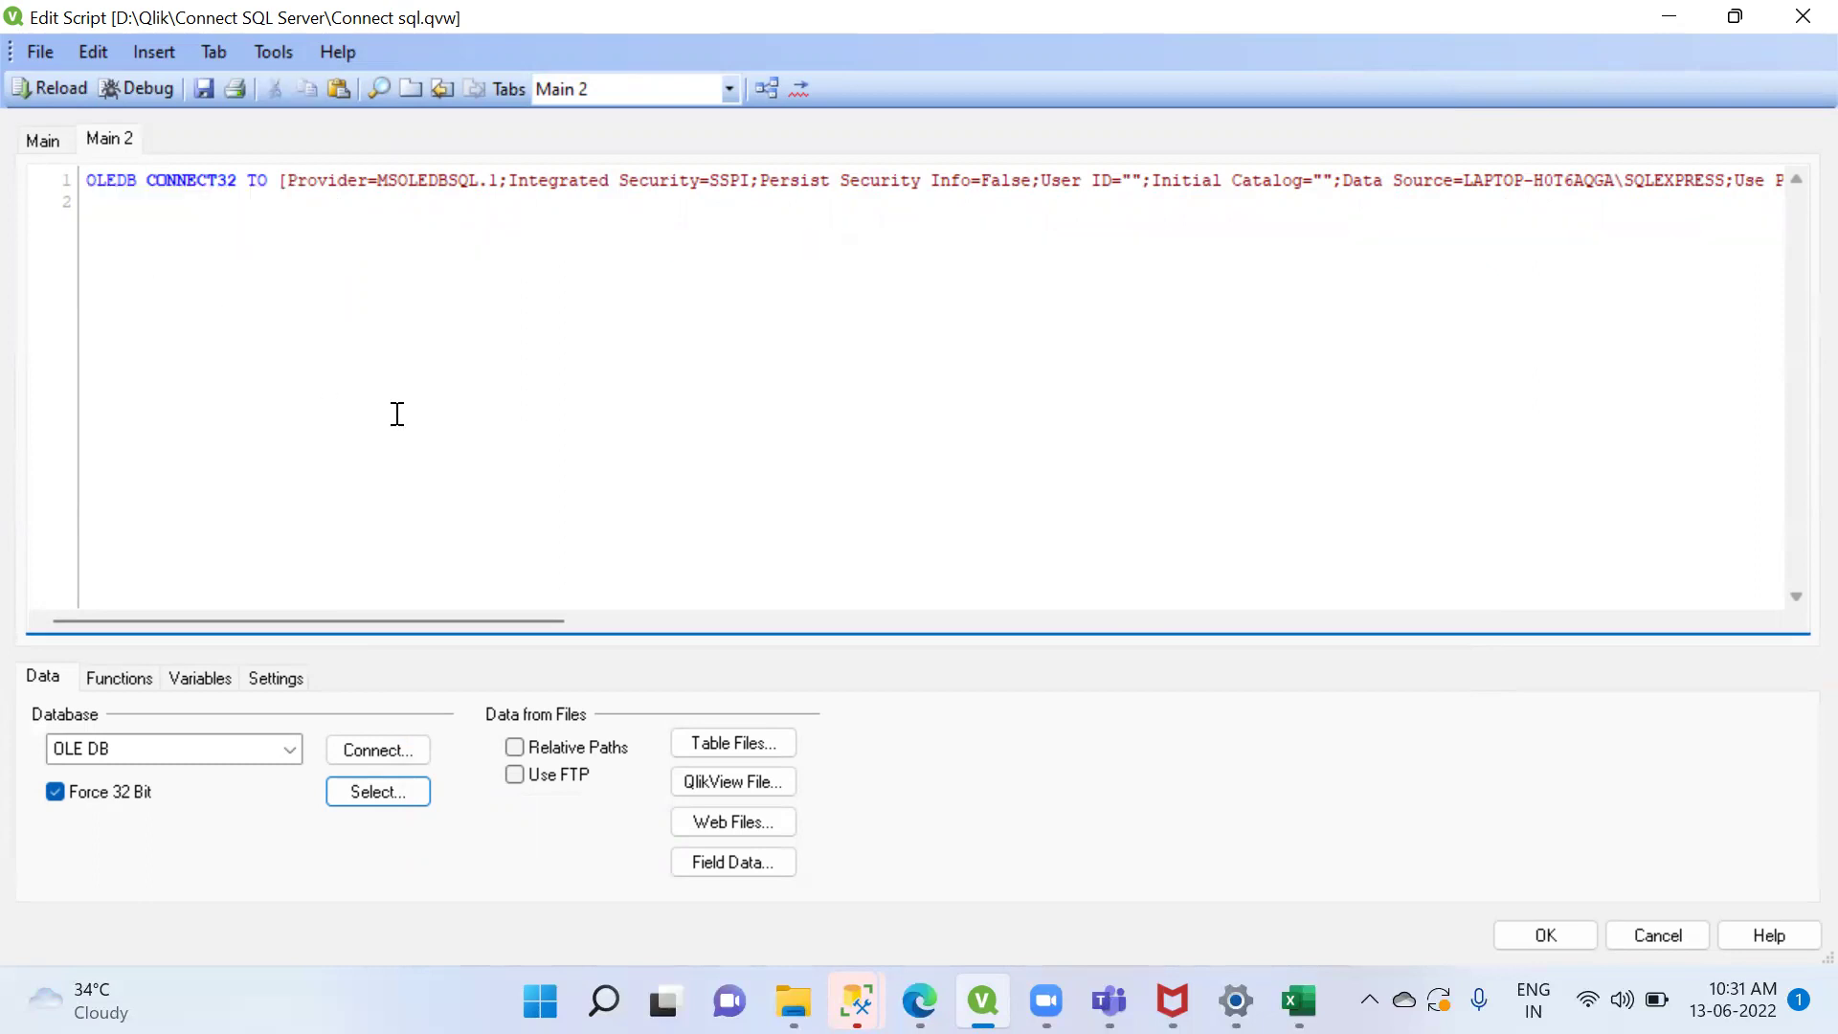
left_click(396, 809)
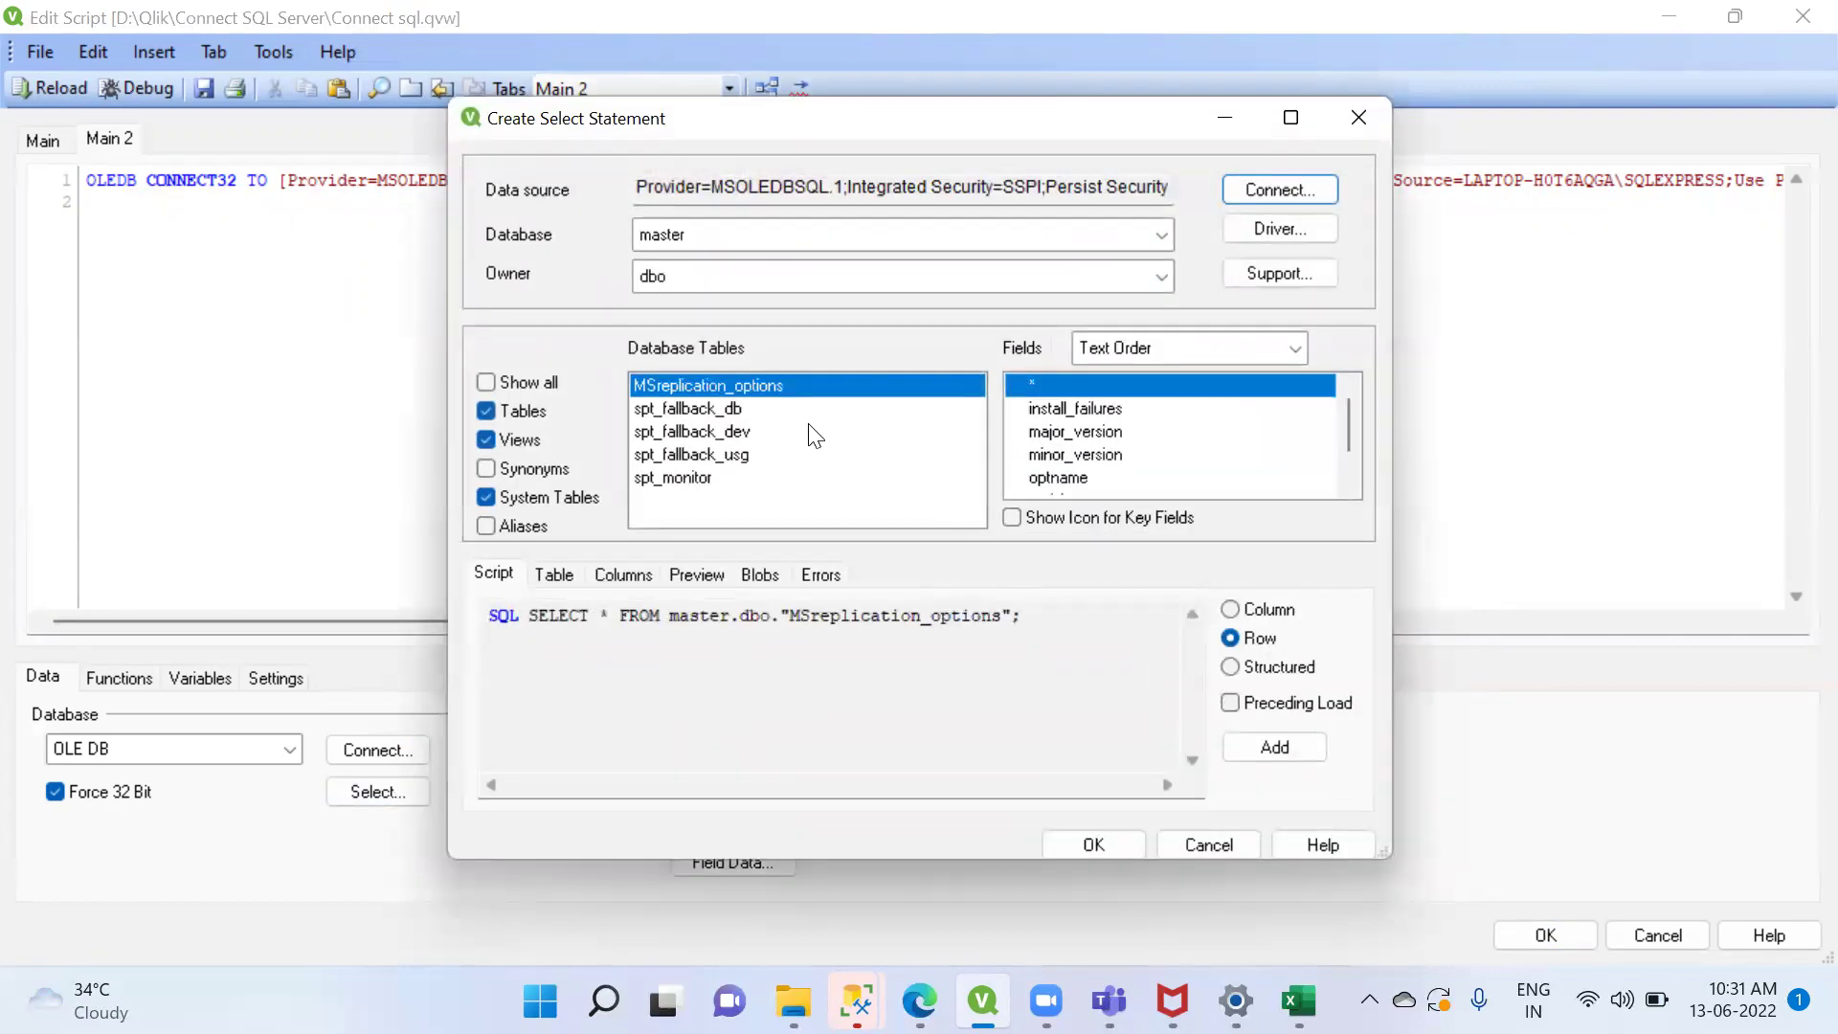
Insert a column-style SELECT of all Feel High Orders fields into the script
left_click(1162, 237)
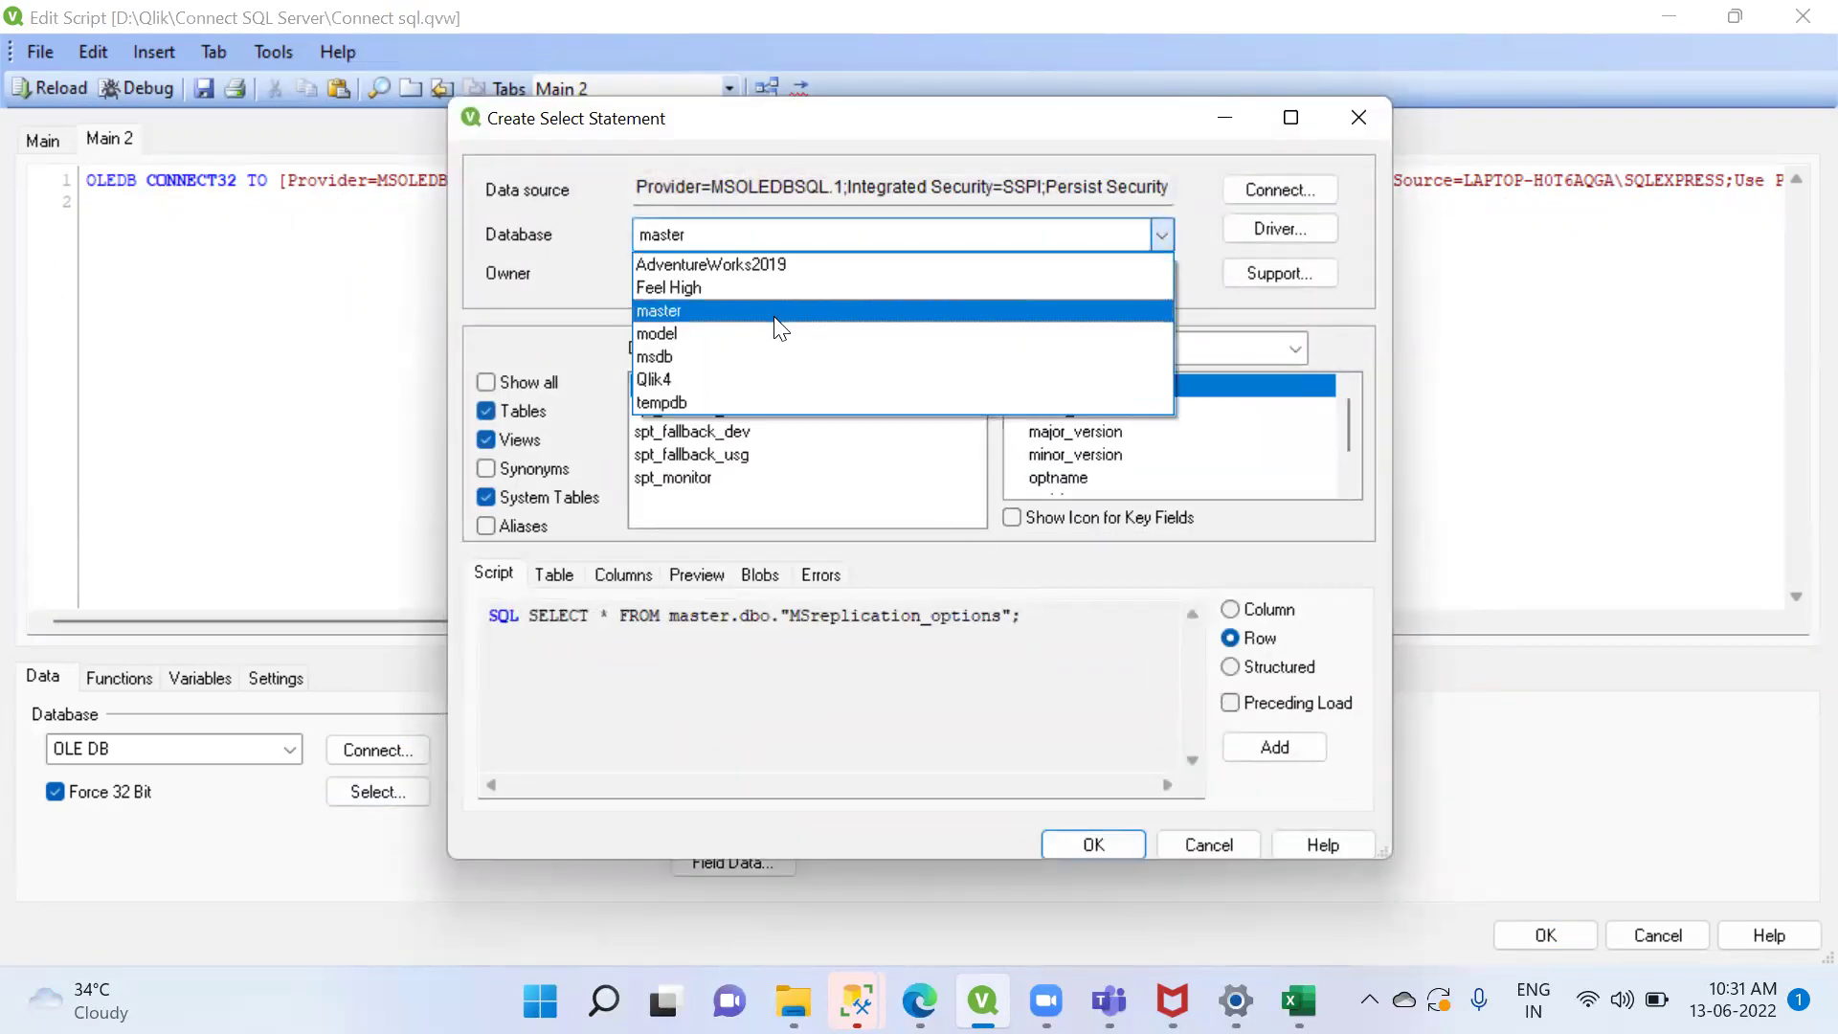
left_click(775, 289)
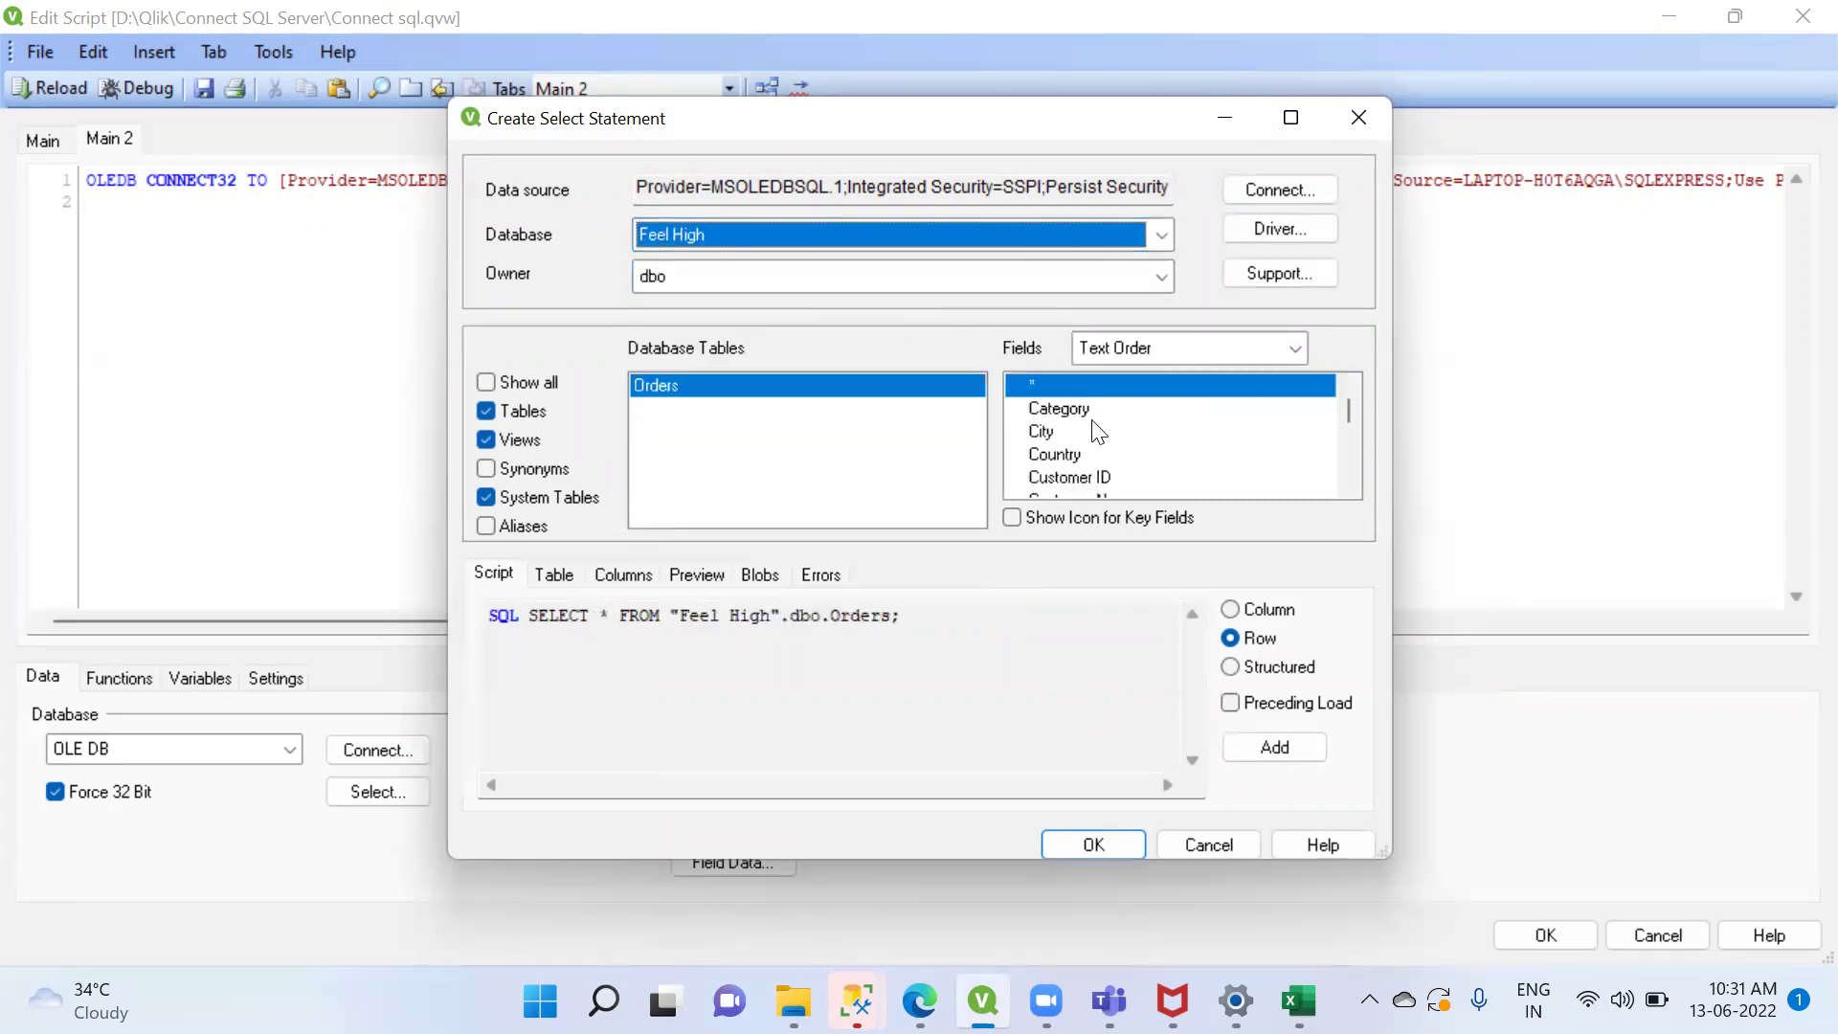
left_click_drag(1077, 411, 1018, 720)
left_click(1255, 610)
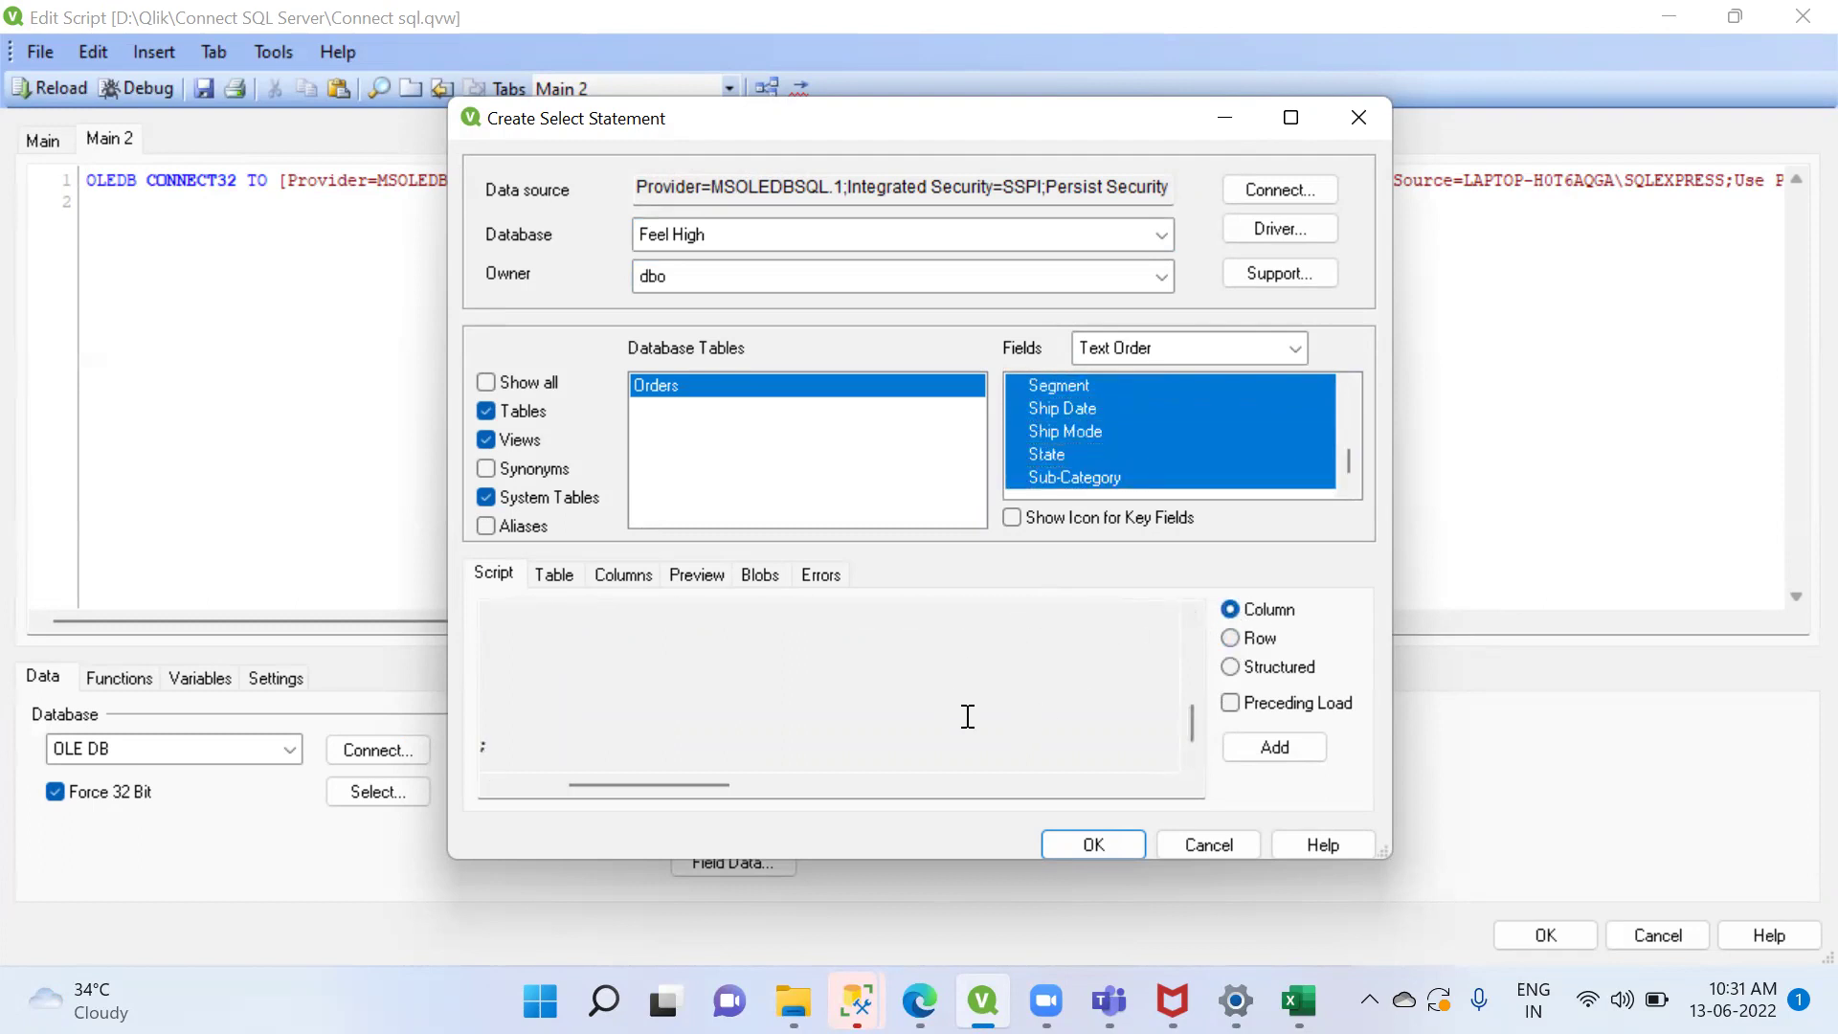
left_click(1086, 842)
Check the FROM "Feel High".dbo.Orders line, then save and reload to load 9,994 Orders rows
scroll(499, 420, "up", 2)
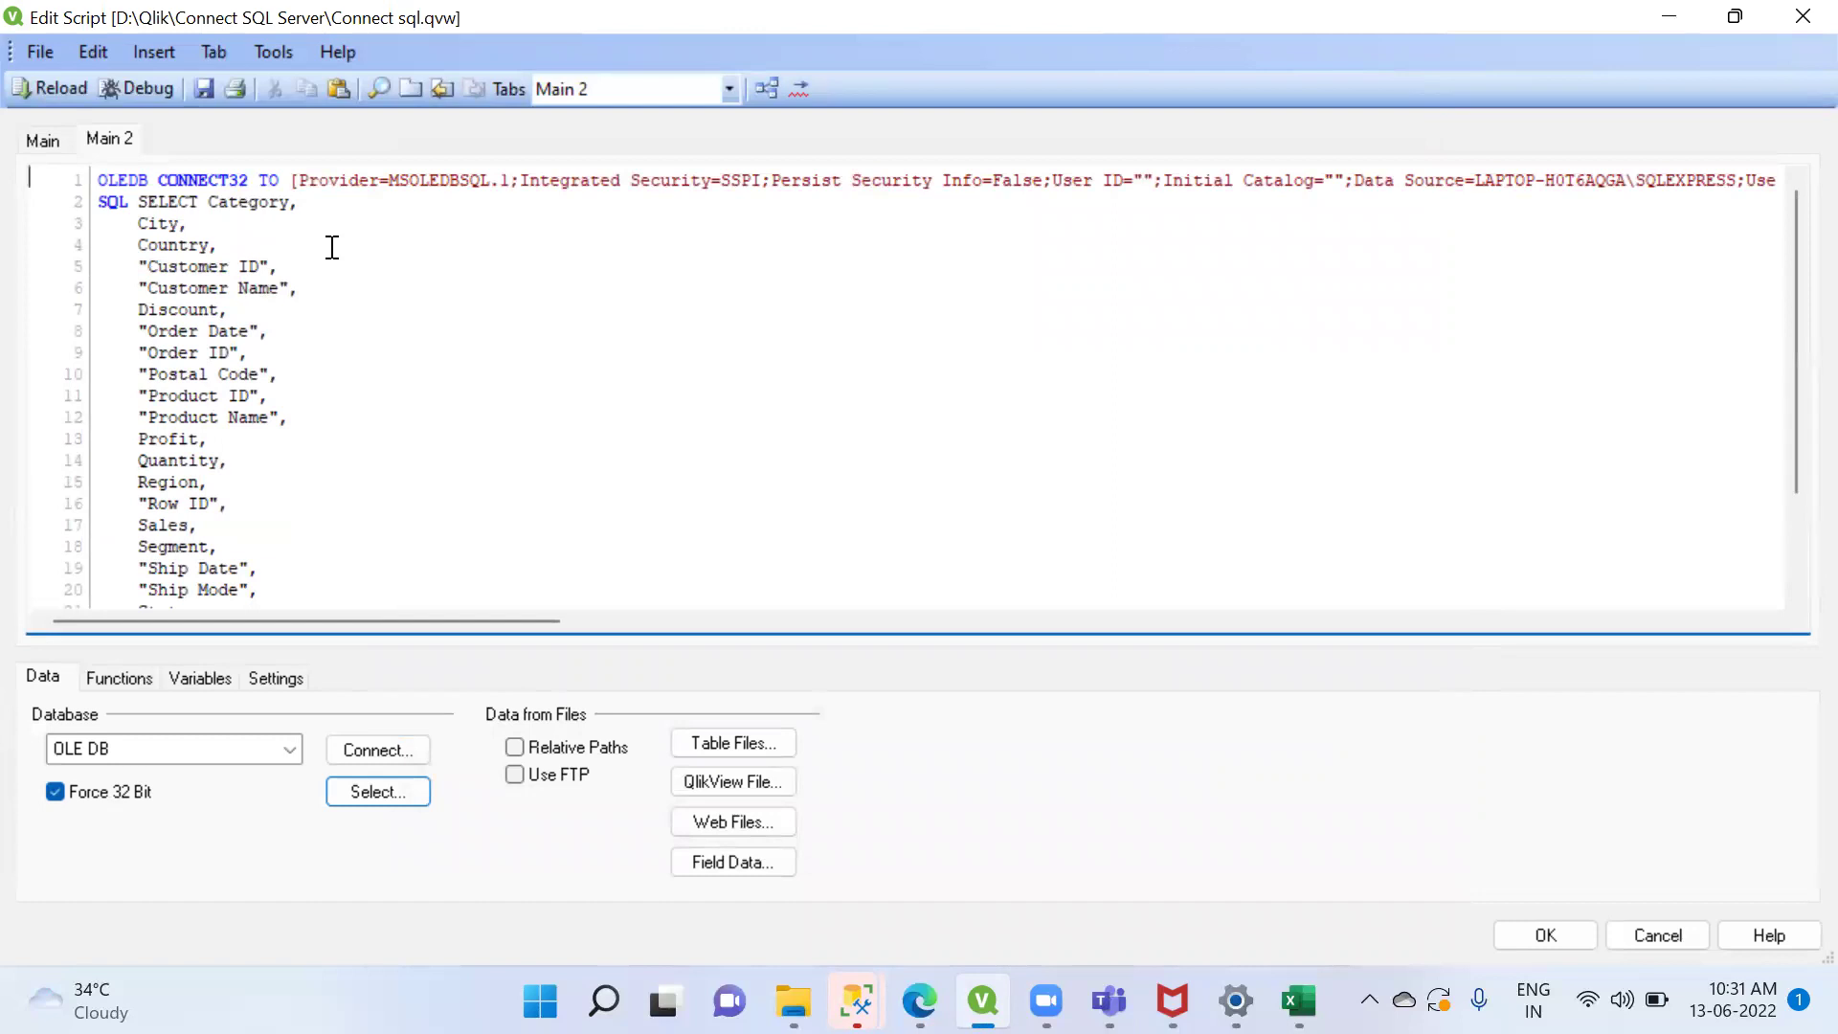
scroll(325, 268, "down", 2)
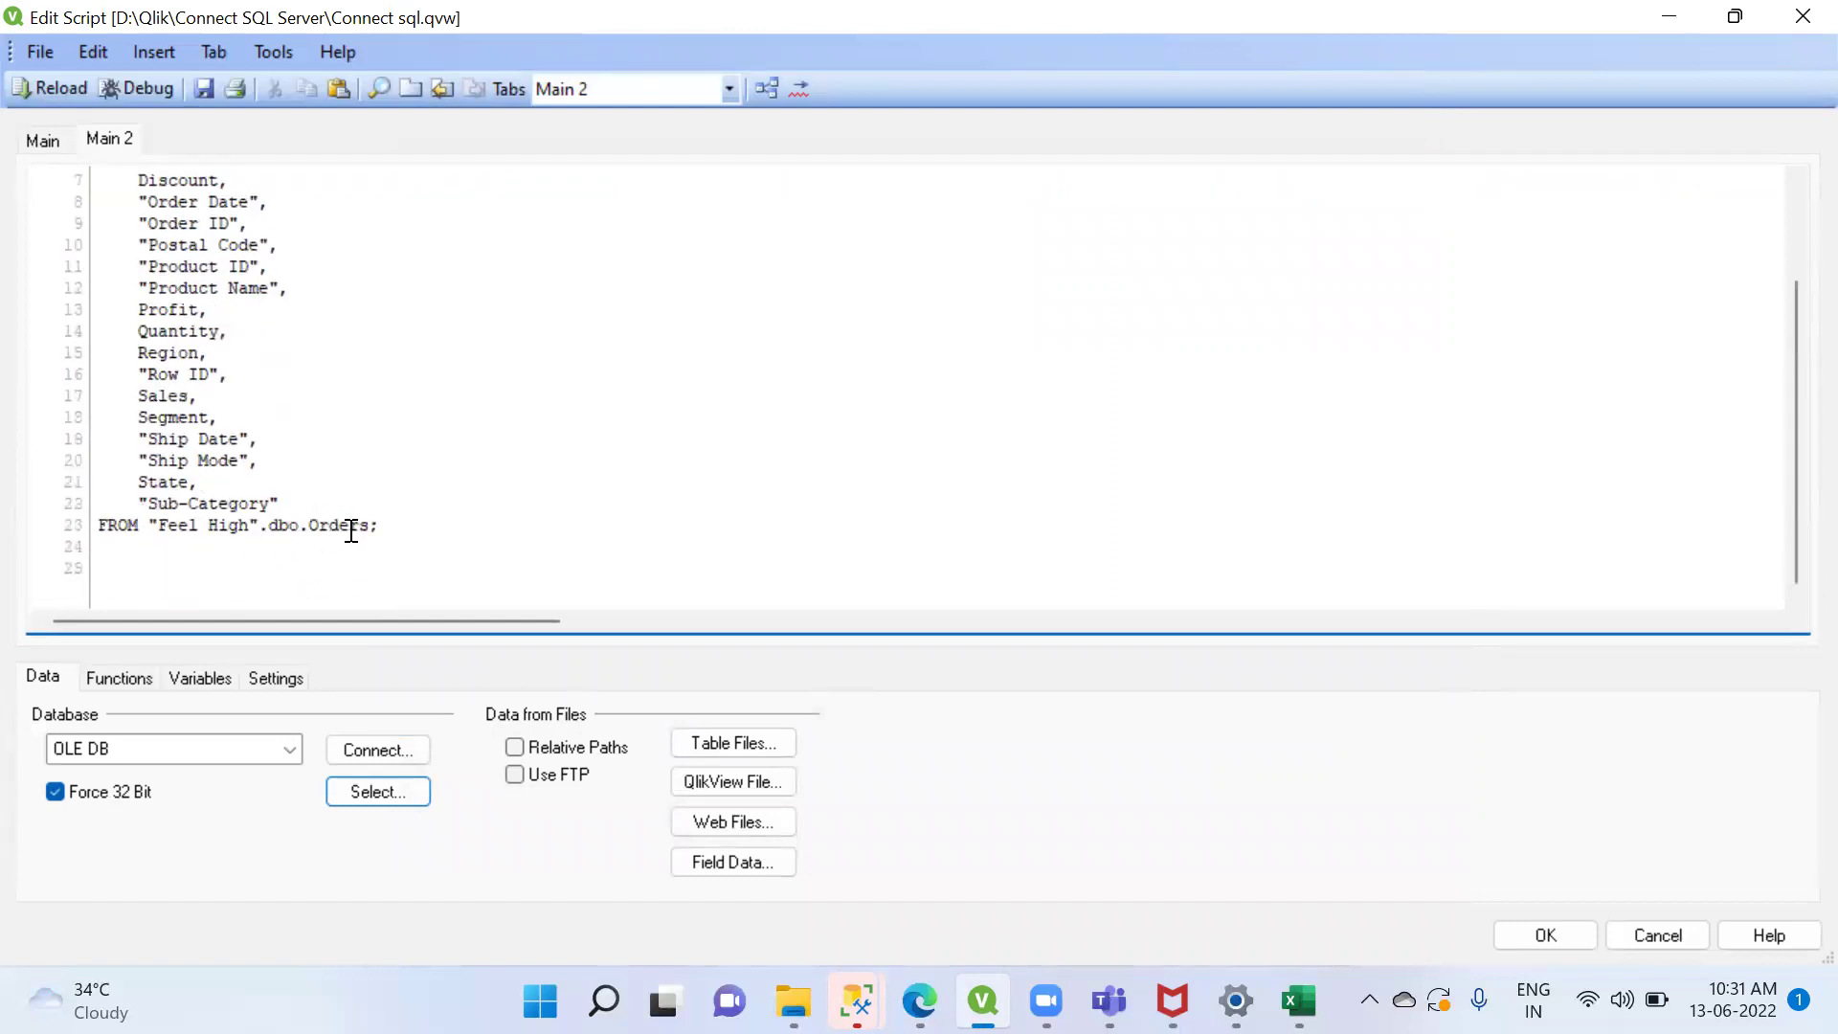
left_click(159, 527)
left_click_drag(189, 526, 363, 544)
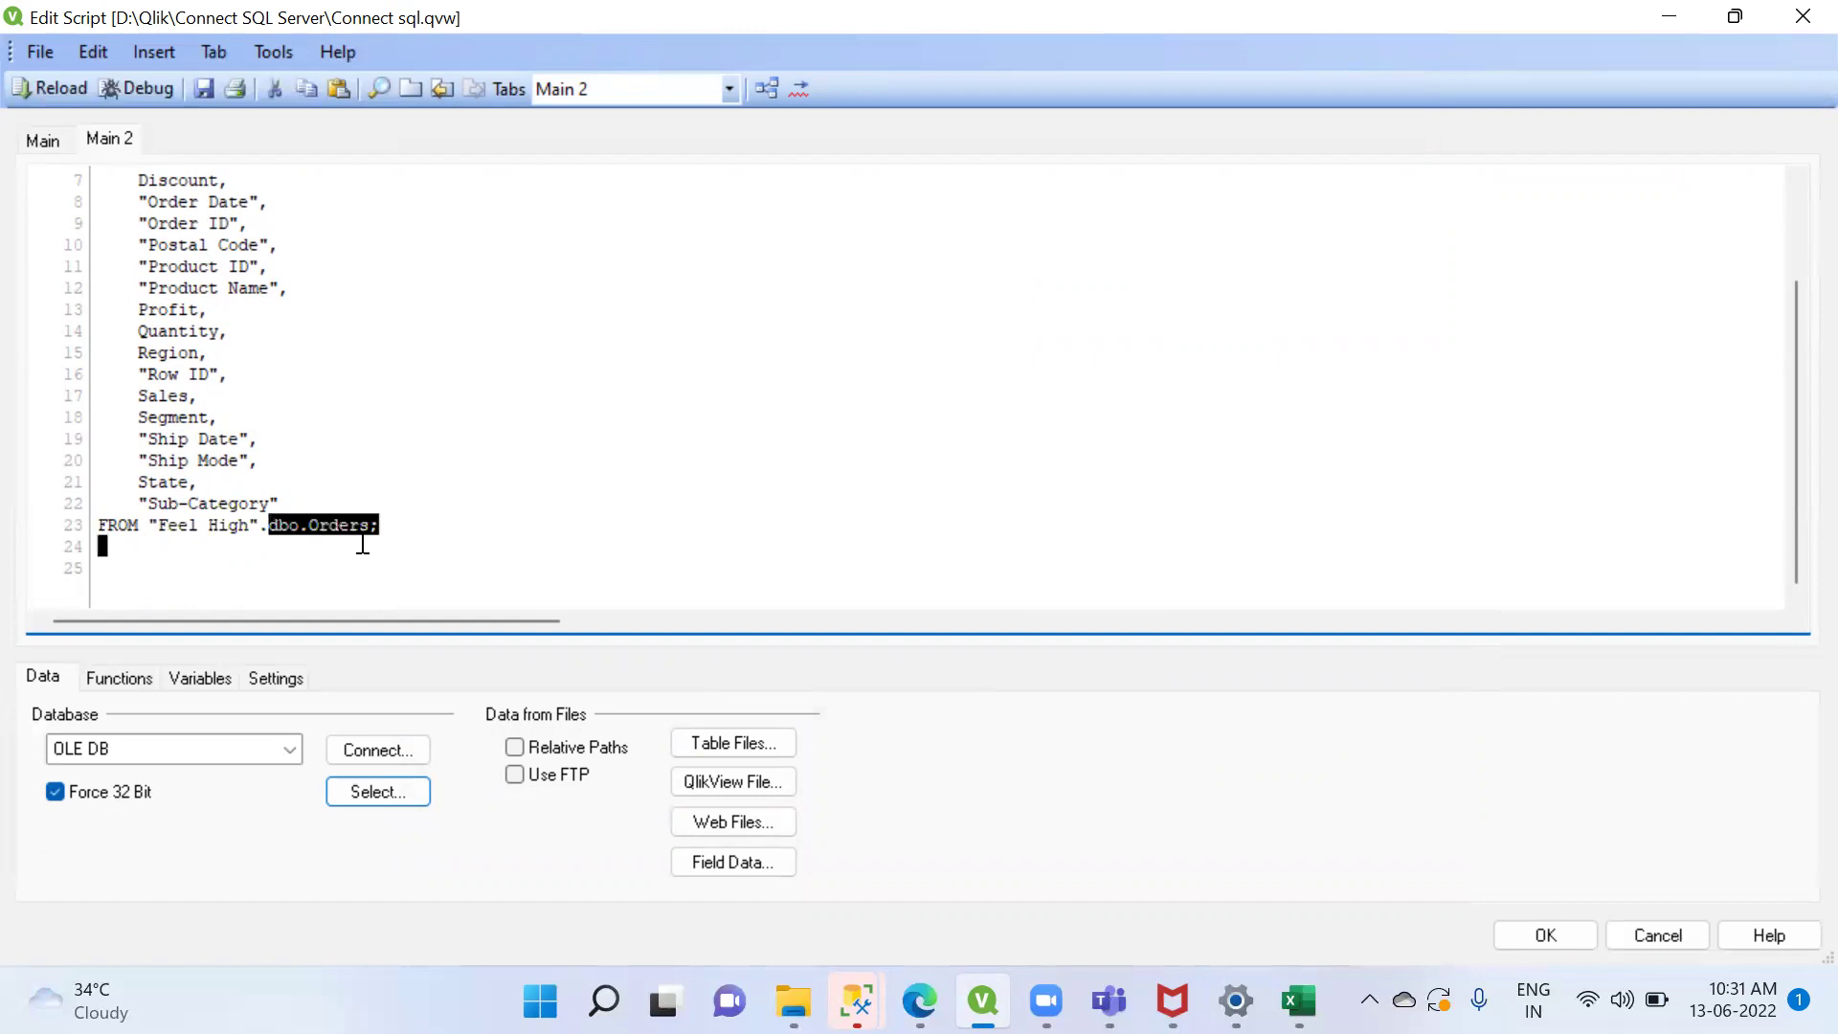
left_click(452, 502)
key("ctrl+s")
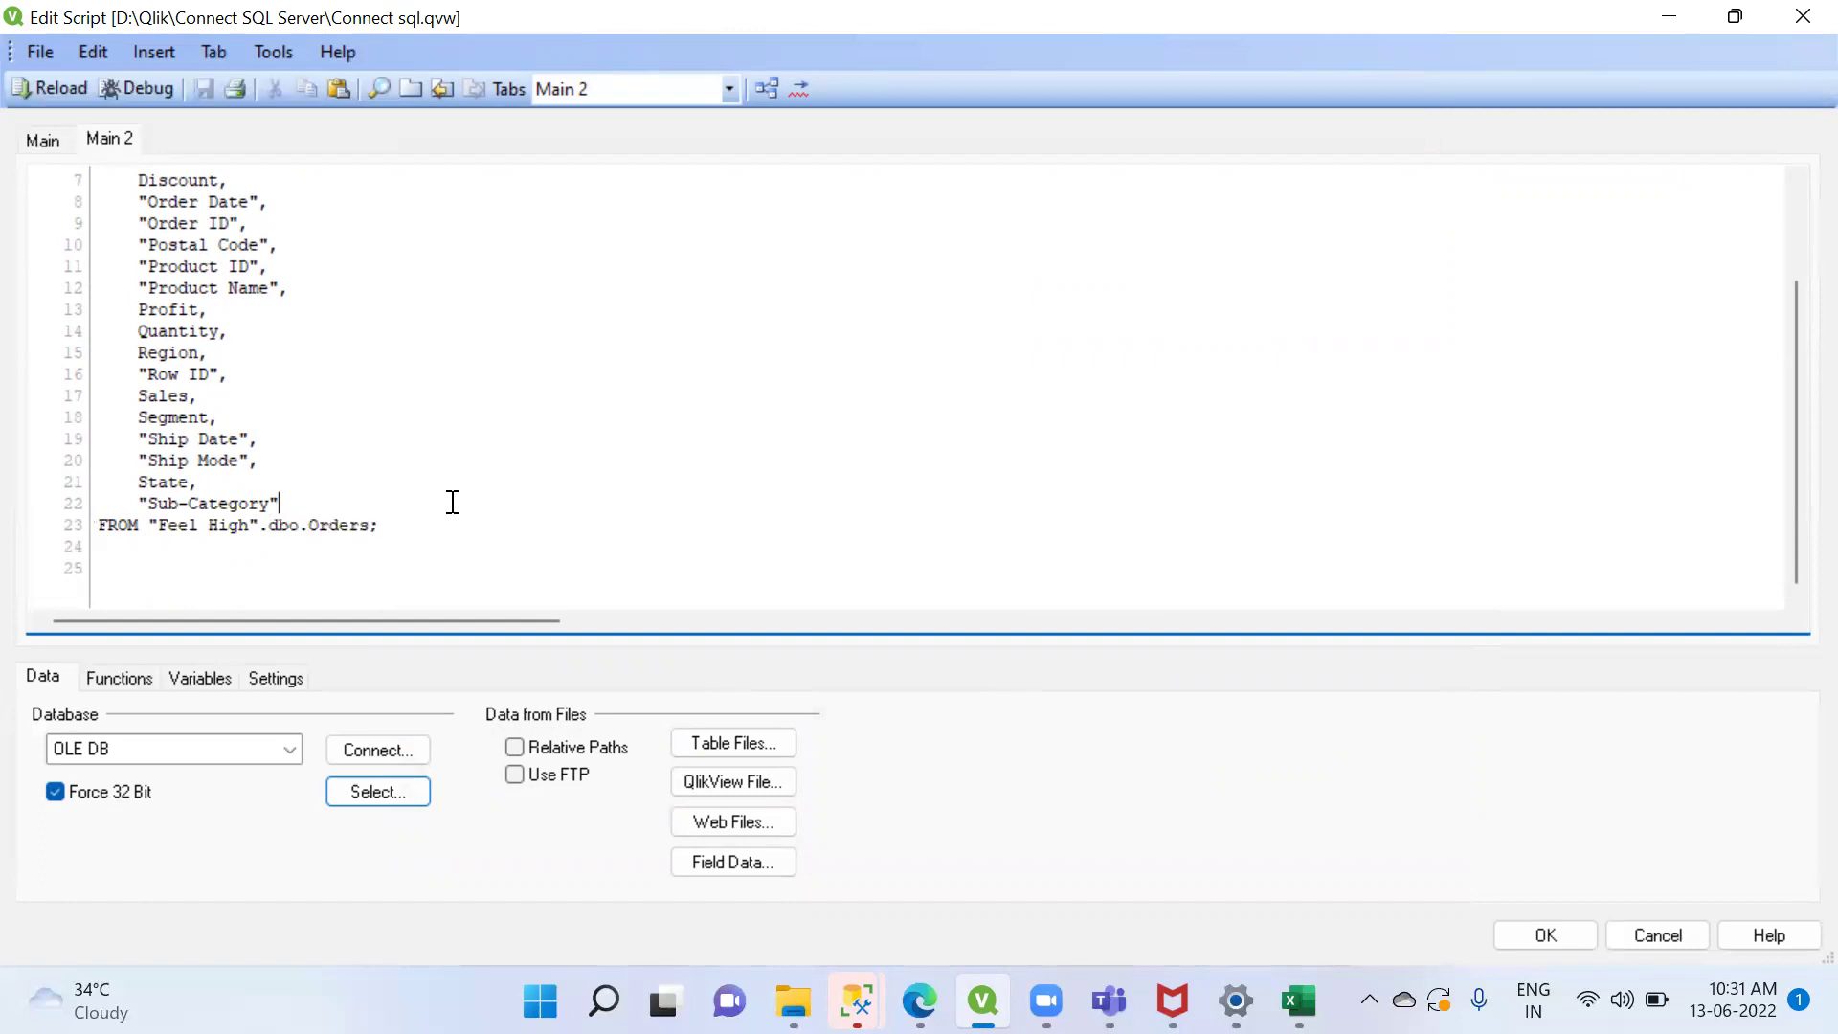
key("ctrl+r")
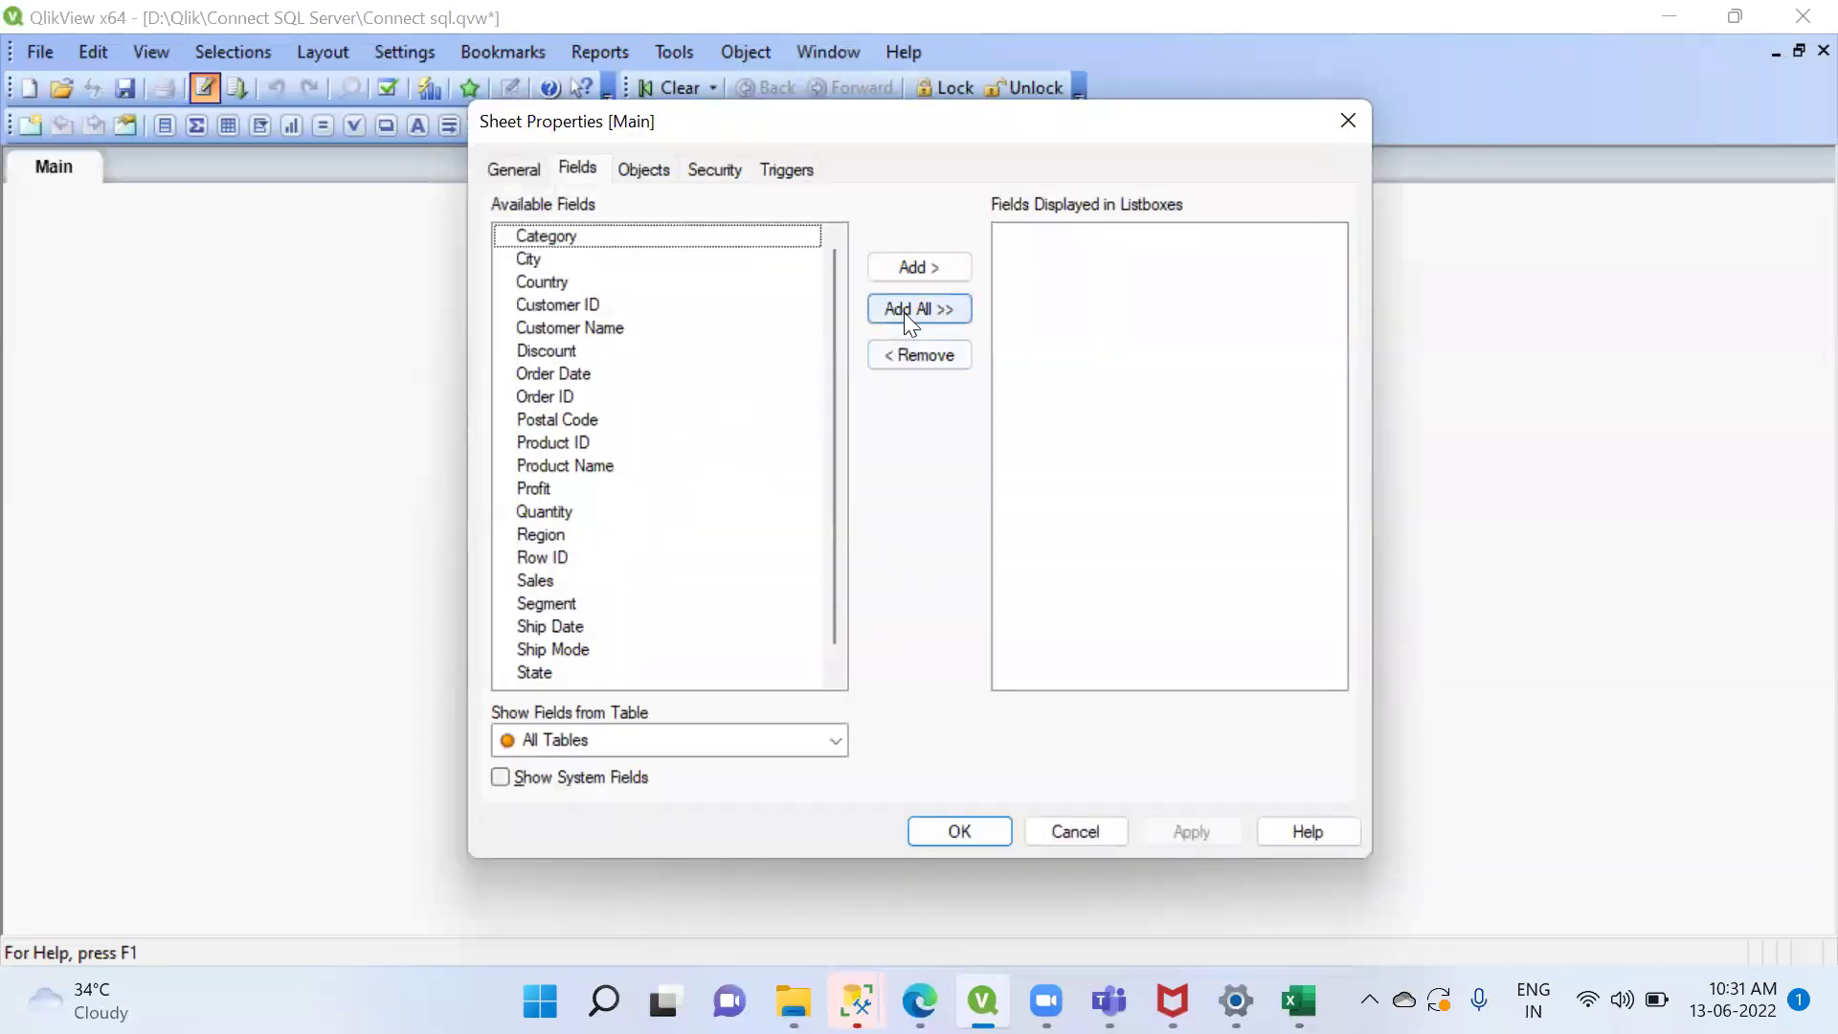
Add all Orders fields as listboxes on the Main sheet and rearrange the sheet objects
left_click(904, 310)
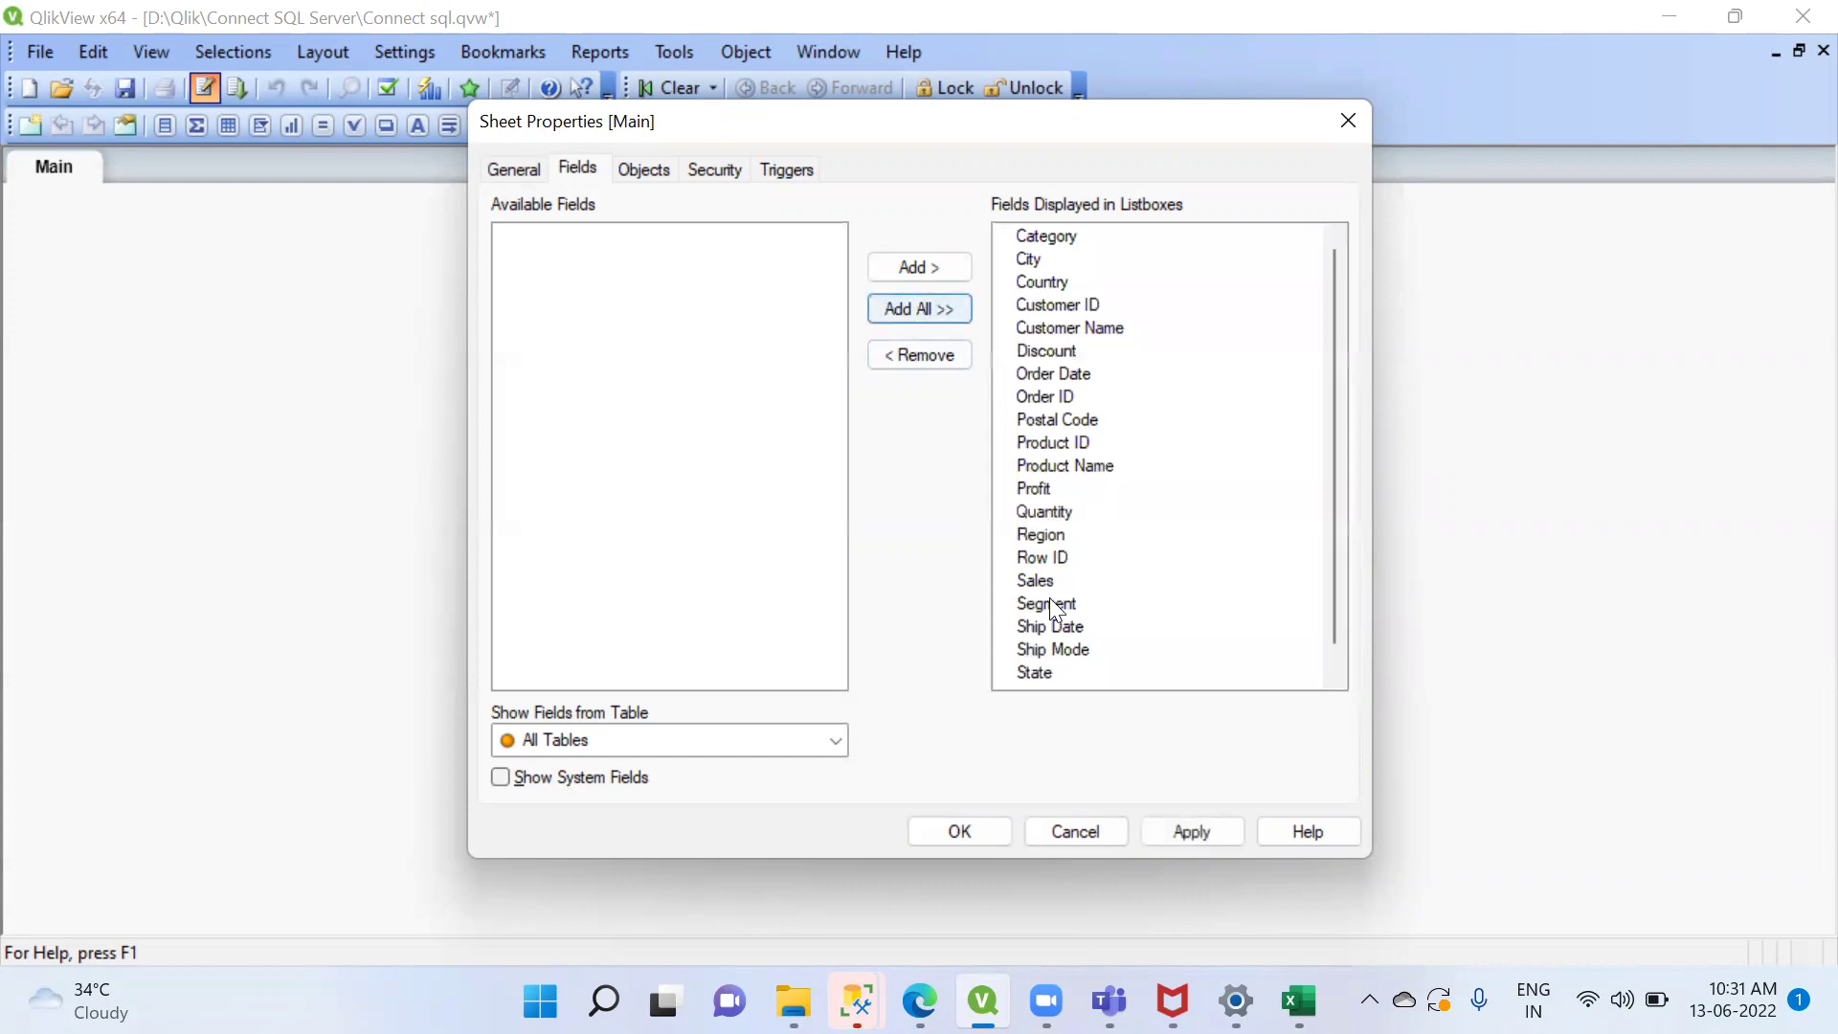
left_click(1188, 833)
left_click(975, 829)
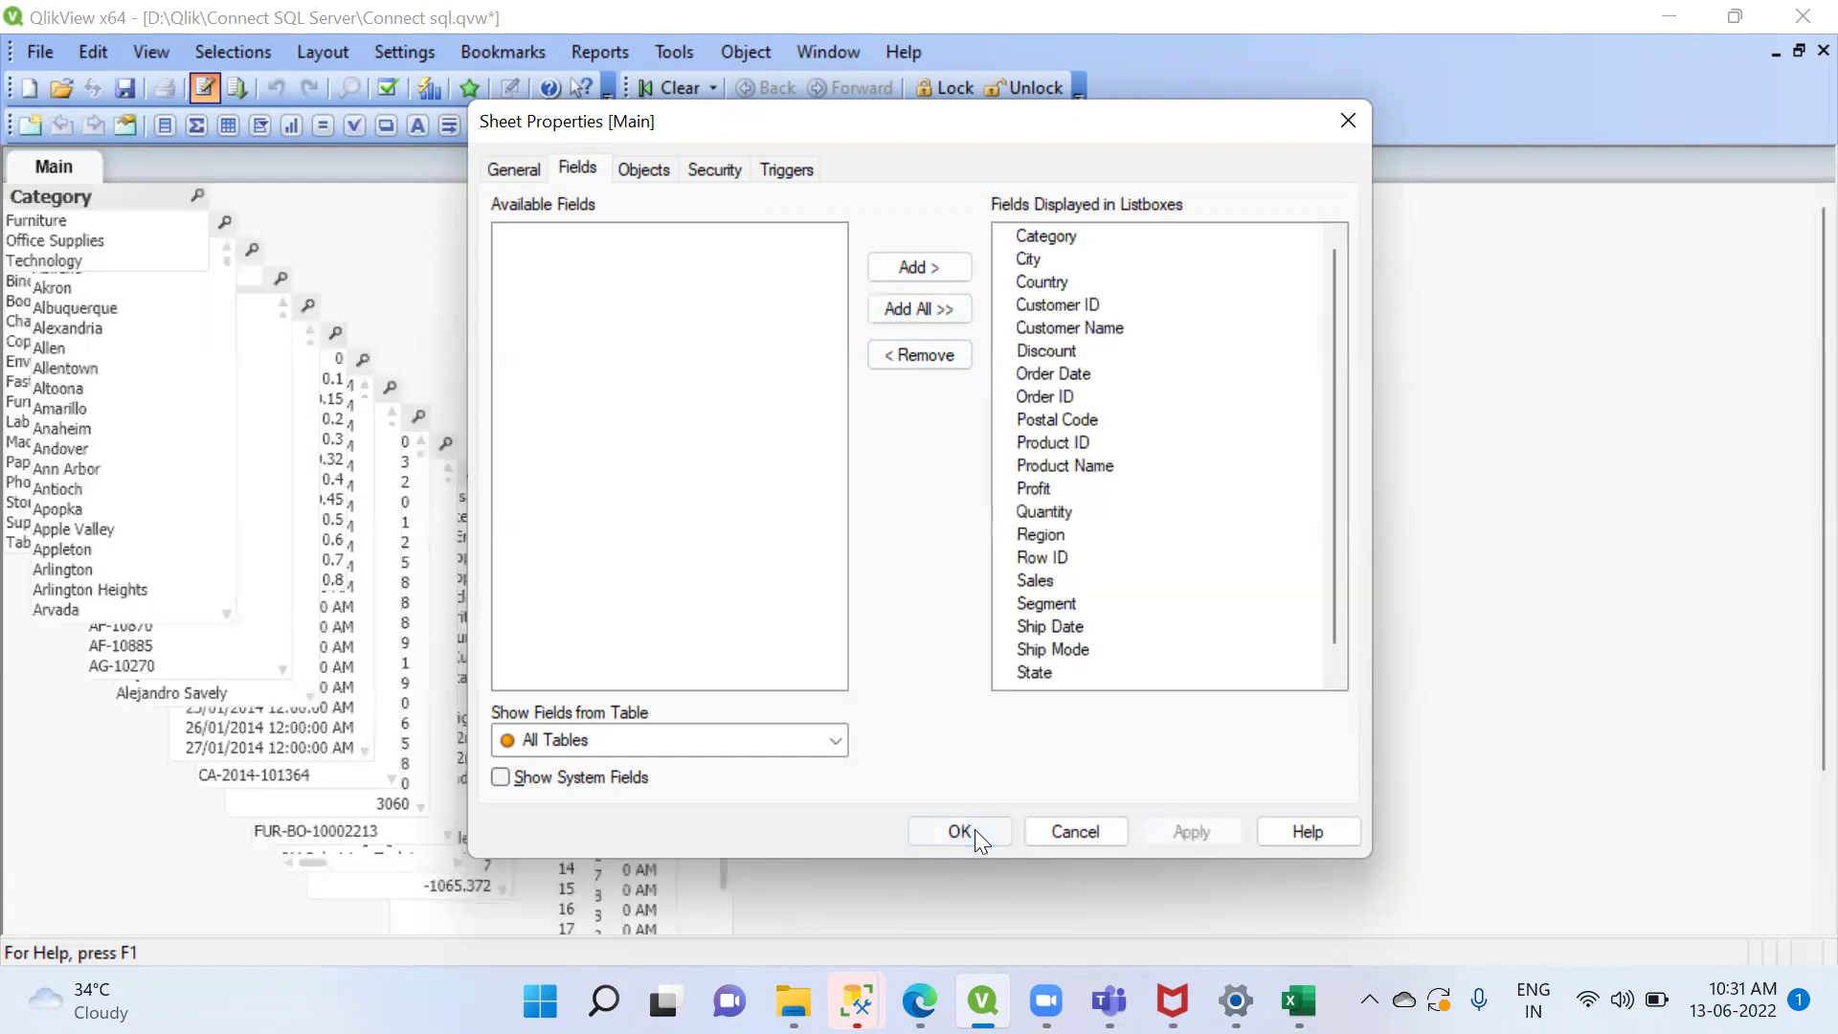
left_click(299, 56)
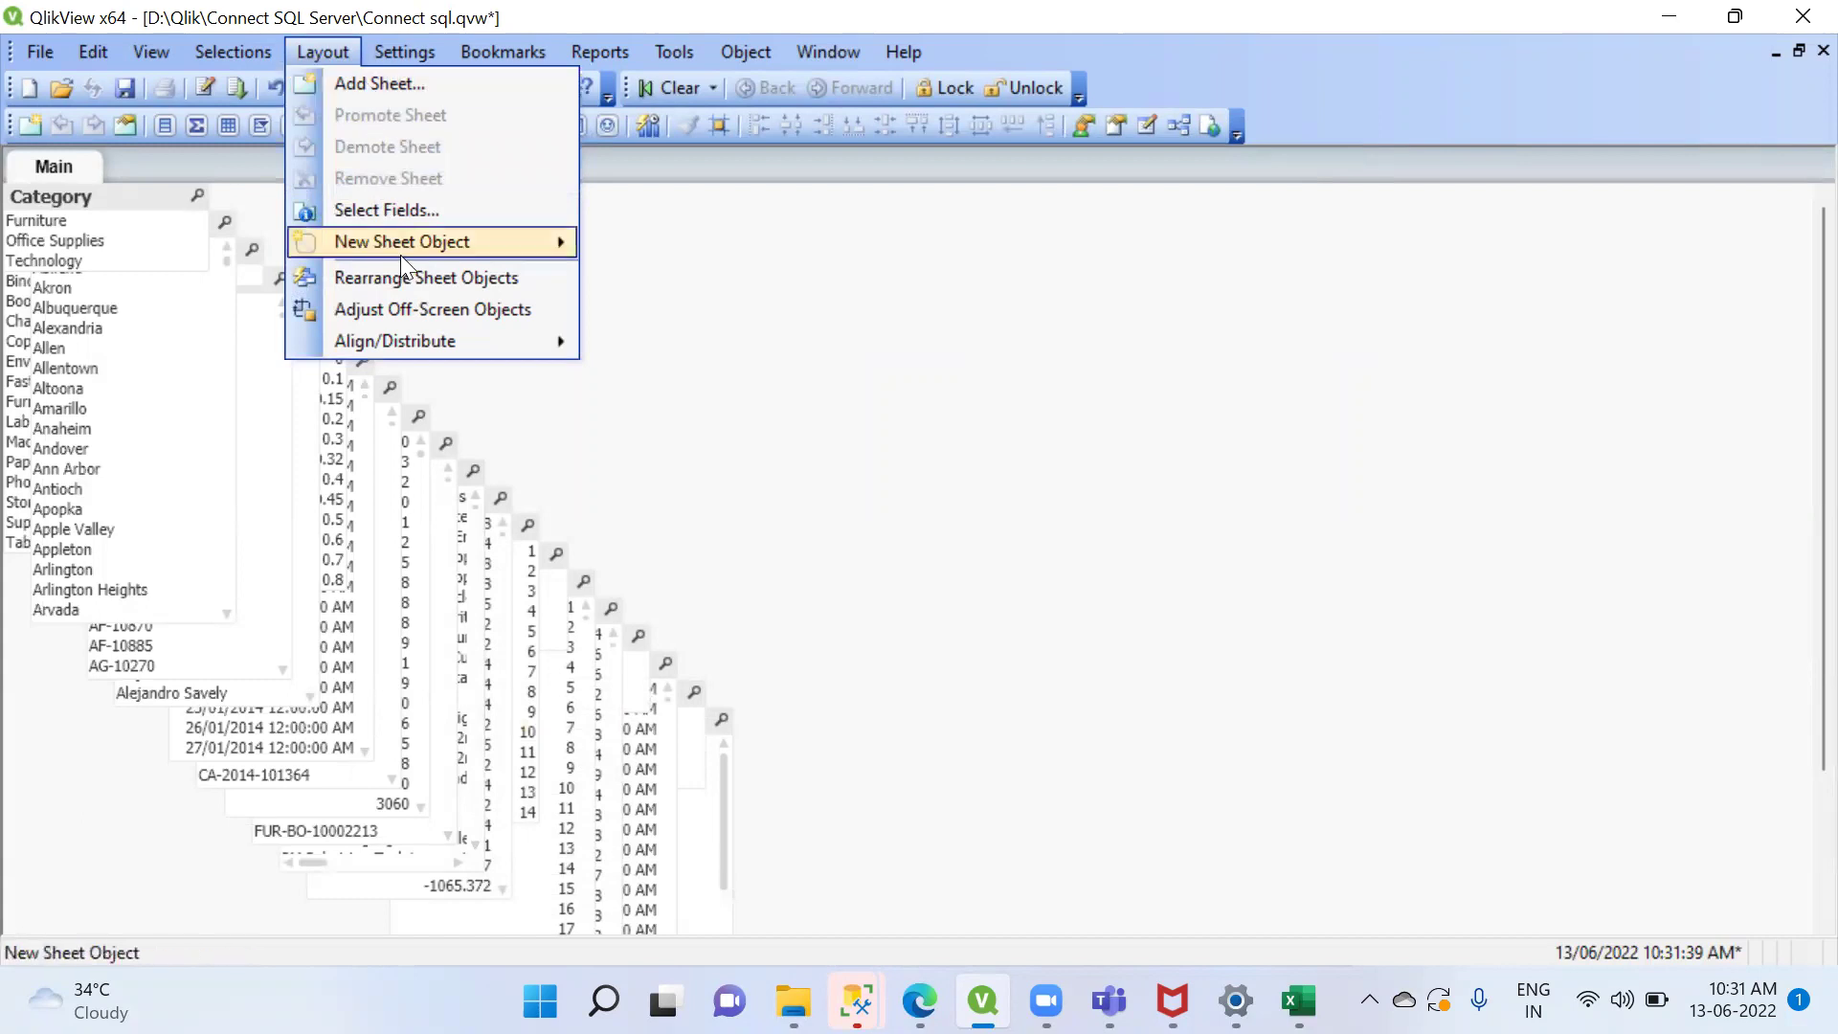
left_click(412, 278)
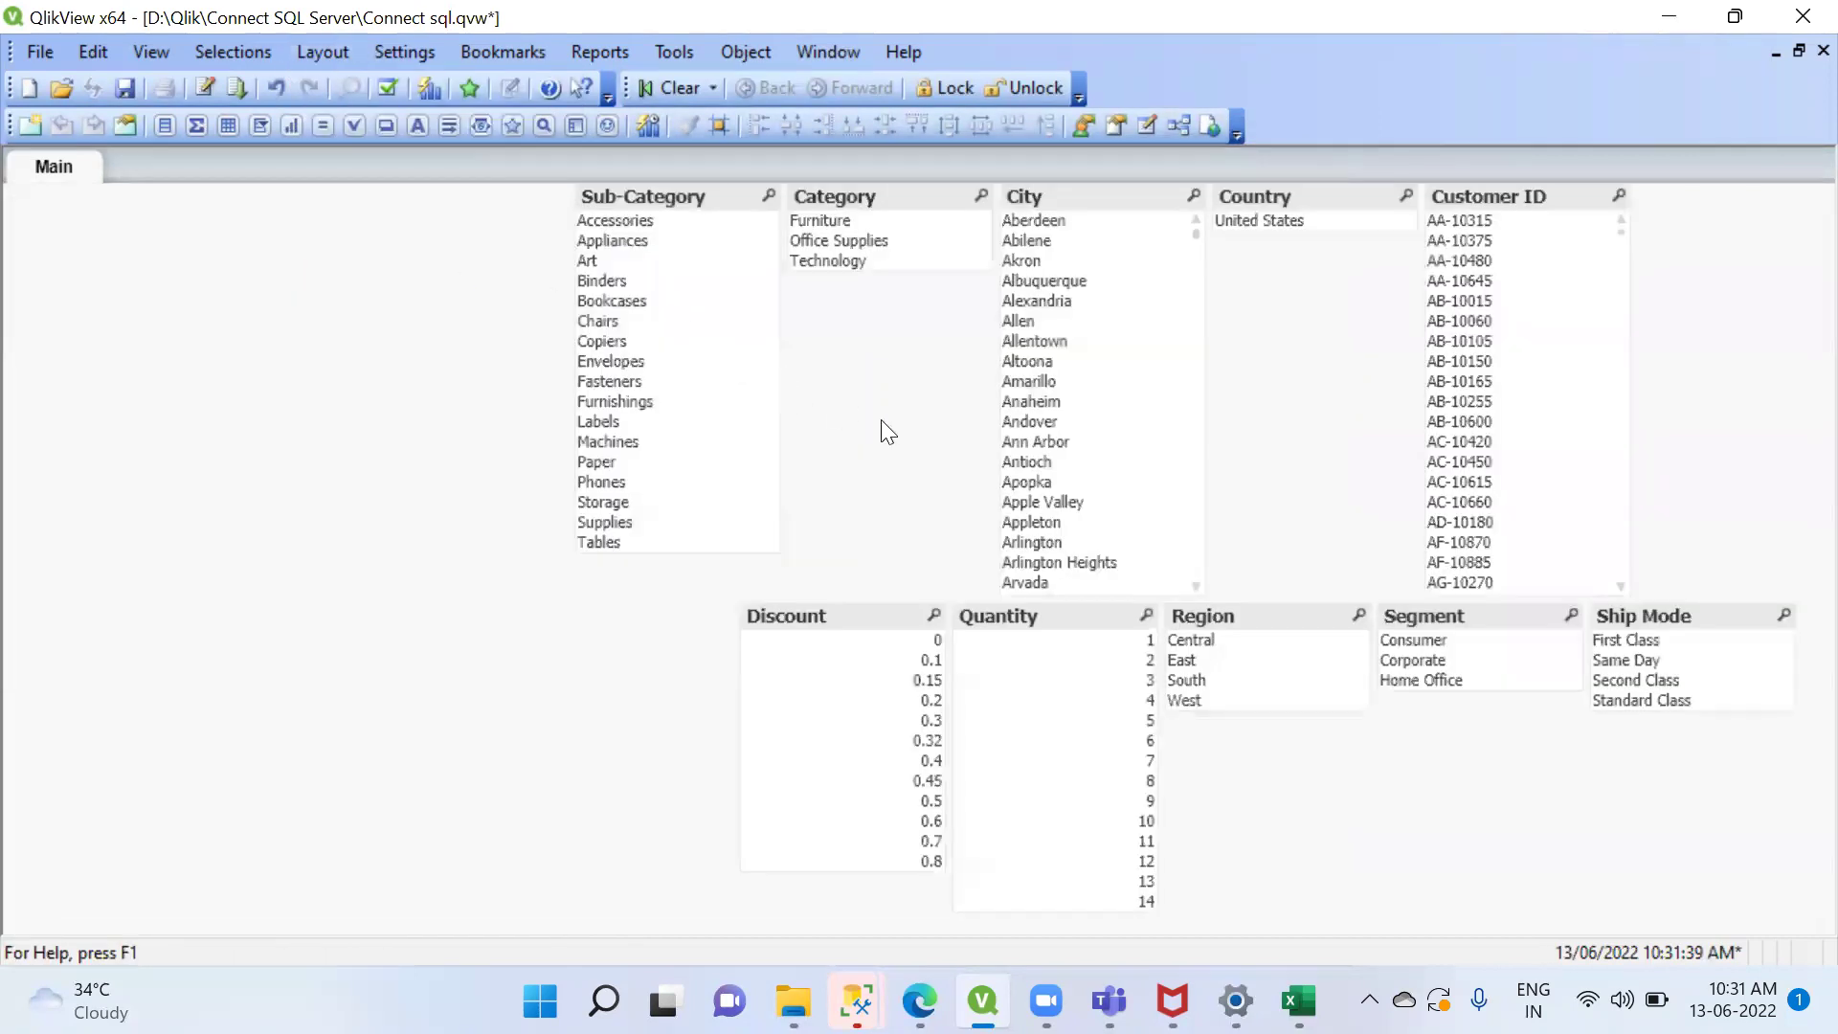